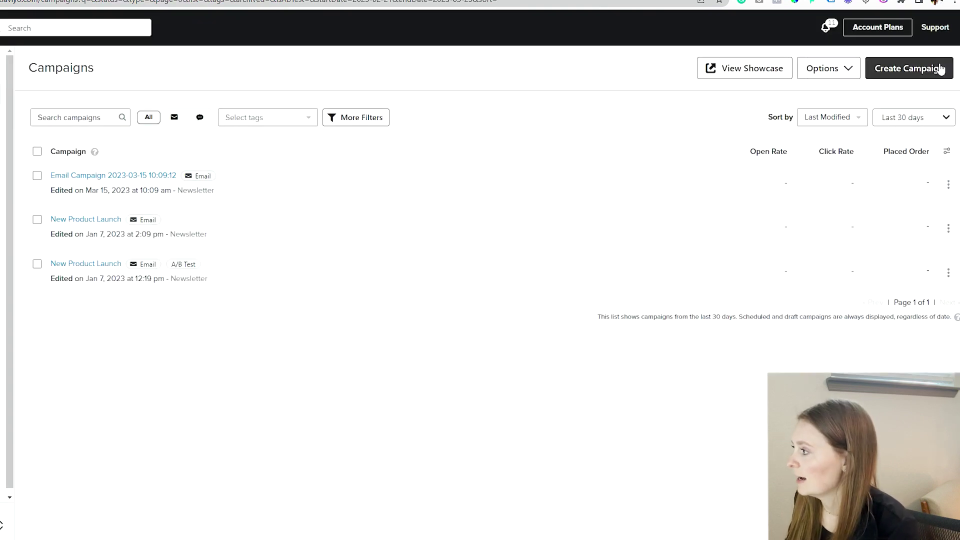
Create a new email campaign in Klaviyo and choose the list or segment it is sent to
click(935, 68)
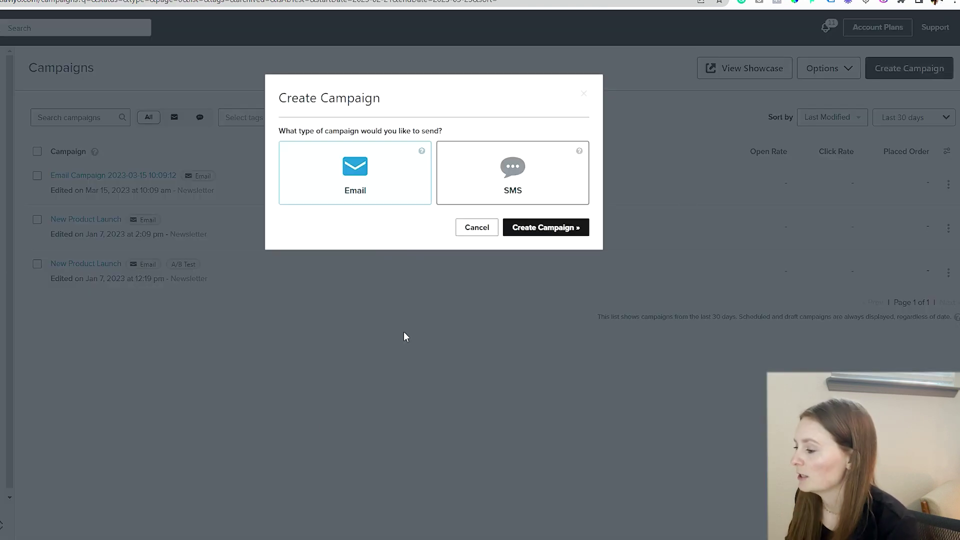
click(551, 235)
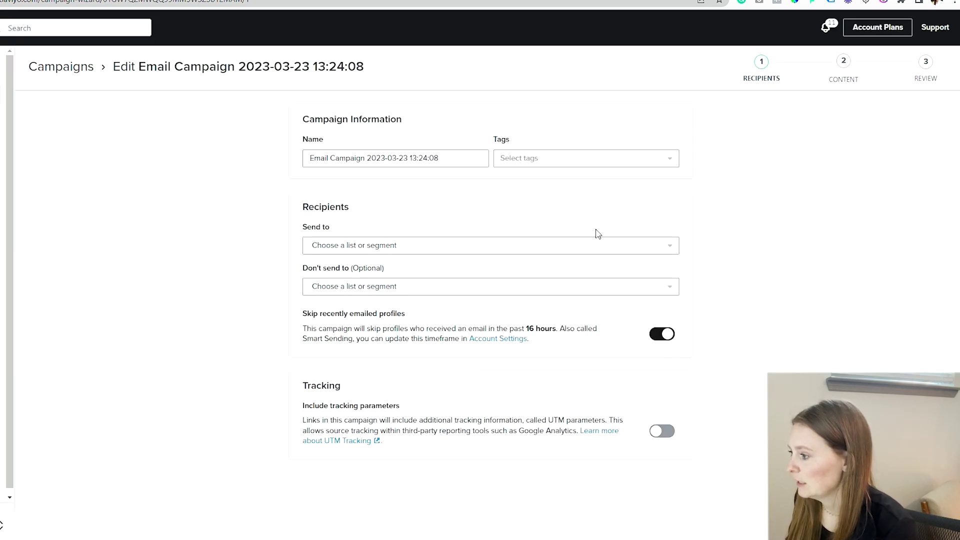
click(500, 245)
click(315, 315)
click(810, 259)
scroll(810, 259, down, 1)
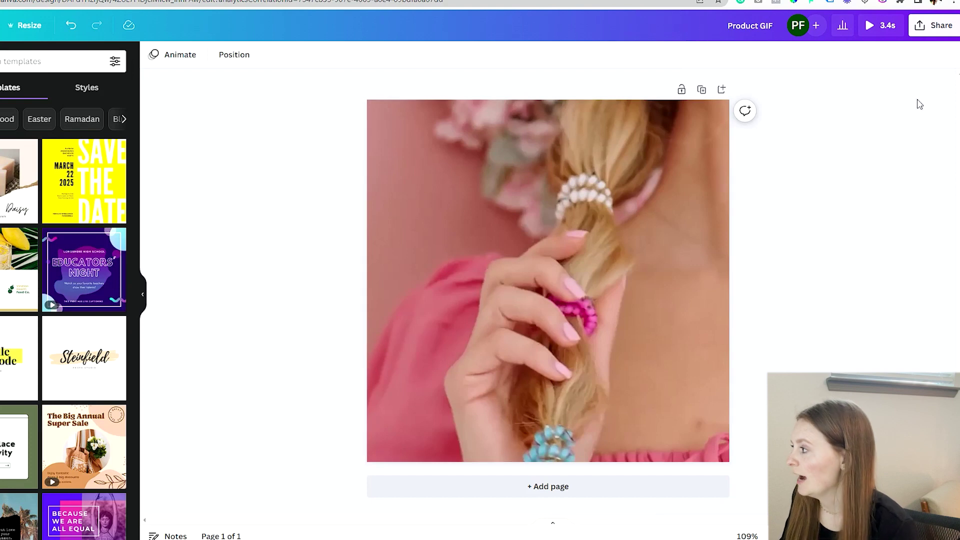
Switch to the Product GIF design in Canva and download it as a GIF
click(369, 361)
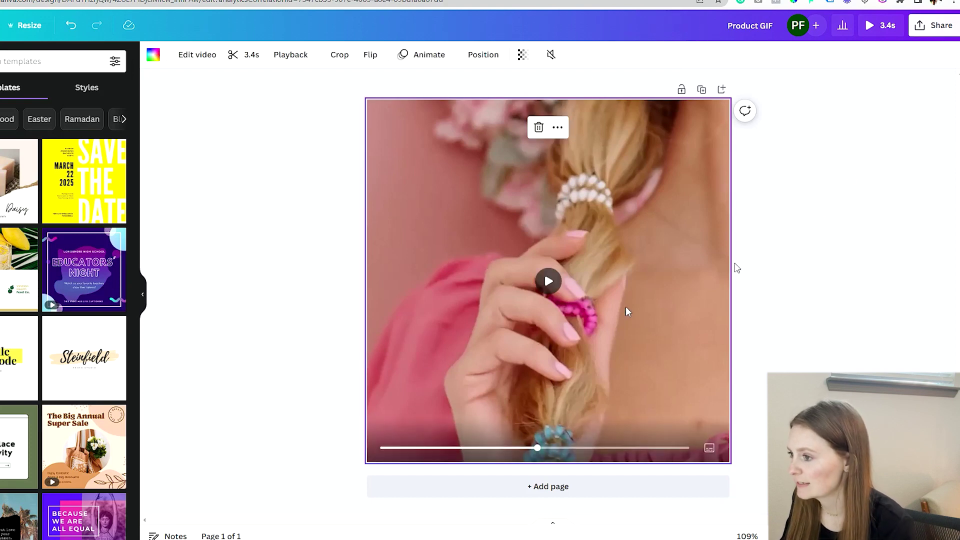
click(942, 32)
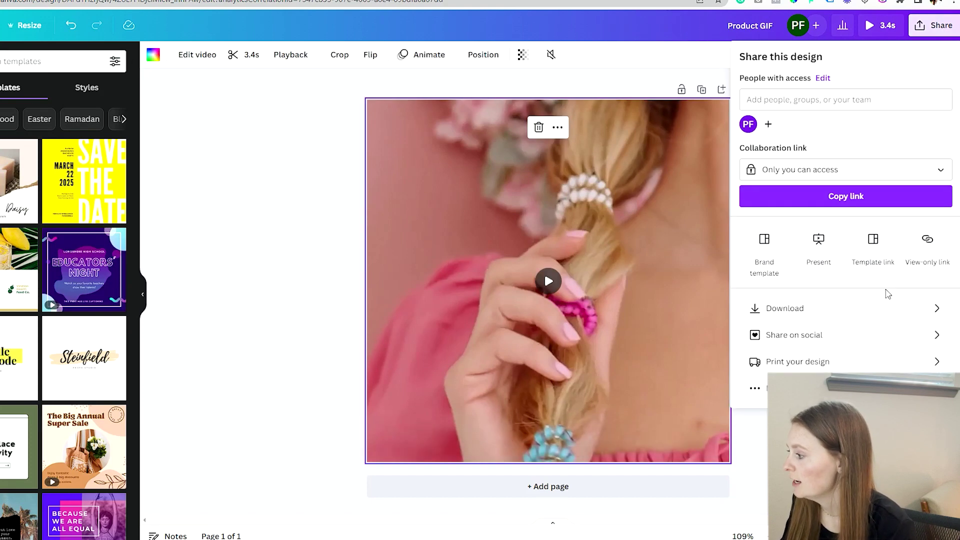
click(882, 306)
click(942, 111)
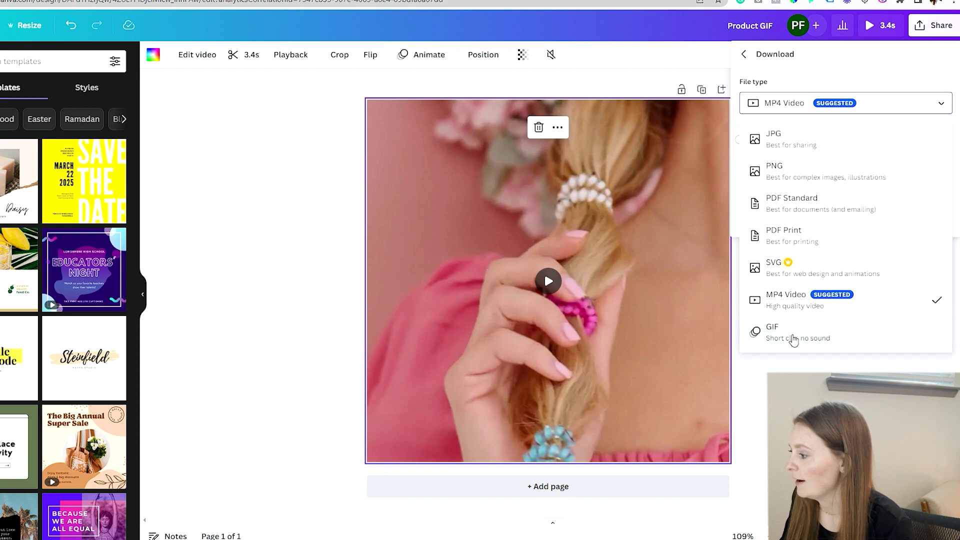
click(779, 338)
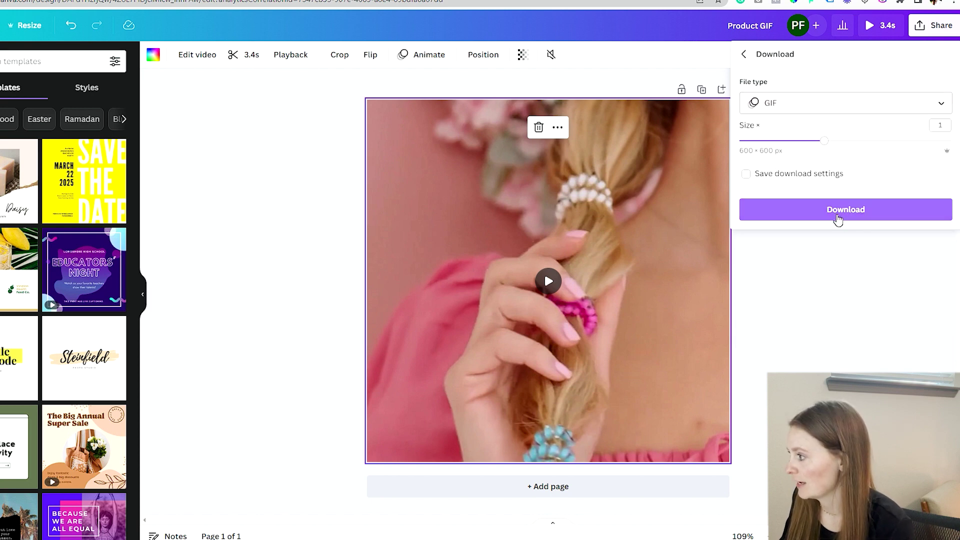
click(838, 219)
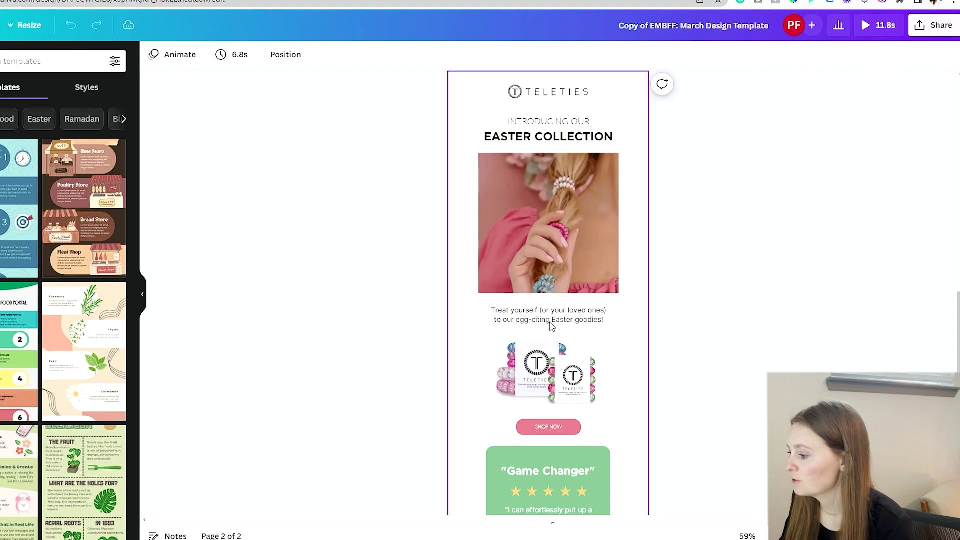
In the March Design Template, open the download settings and select only page 2
scroll(552, 326, down, 8)
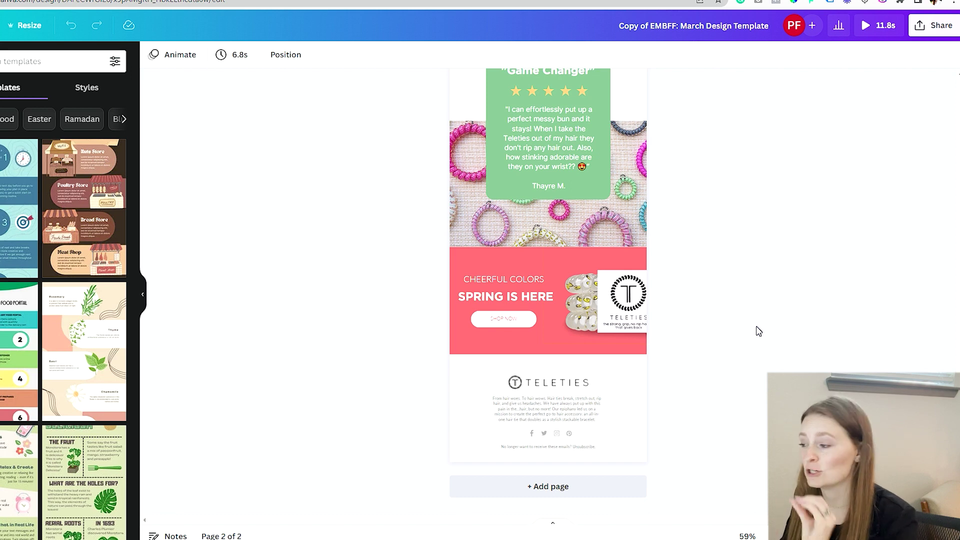
scroll(757, 330, up, 10)
scroll(850, 200, down, 1)
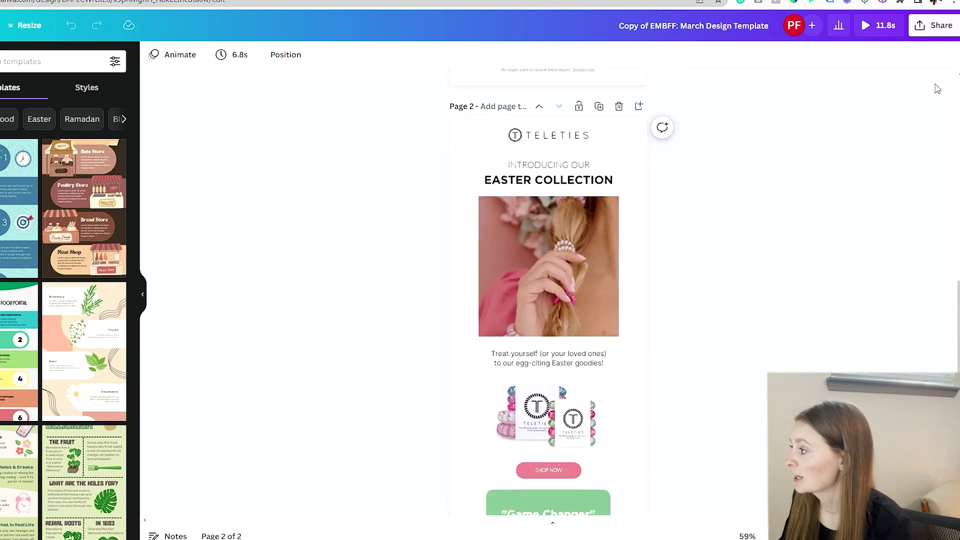
click(944, 30)
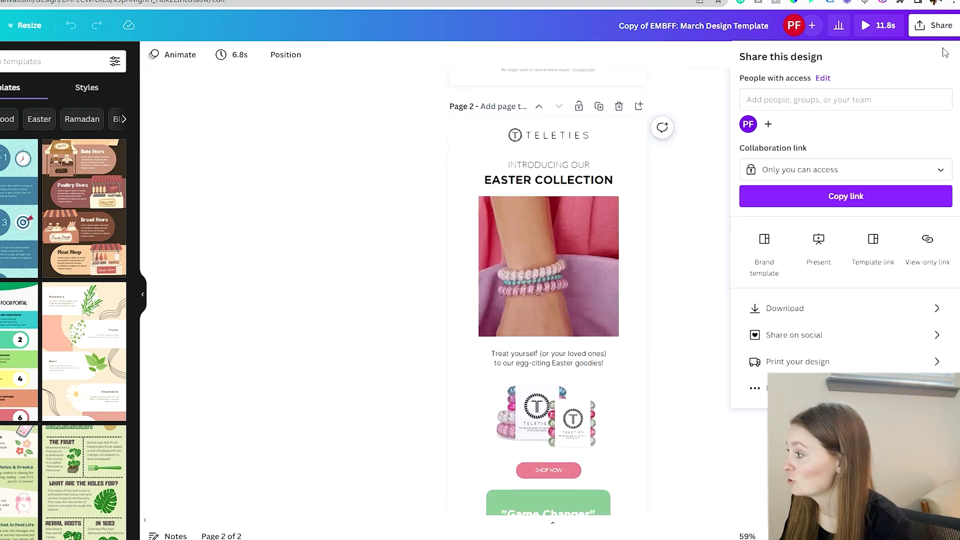
click(914, 309)
click(939, 200)
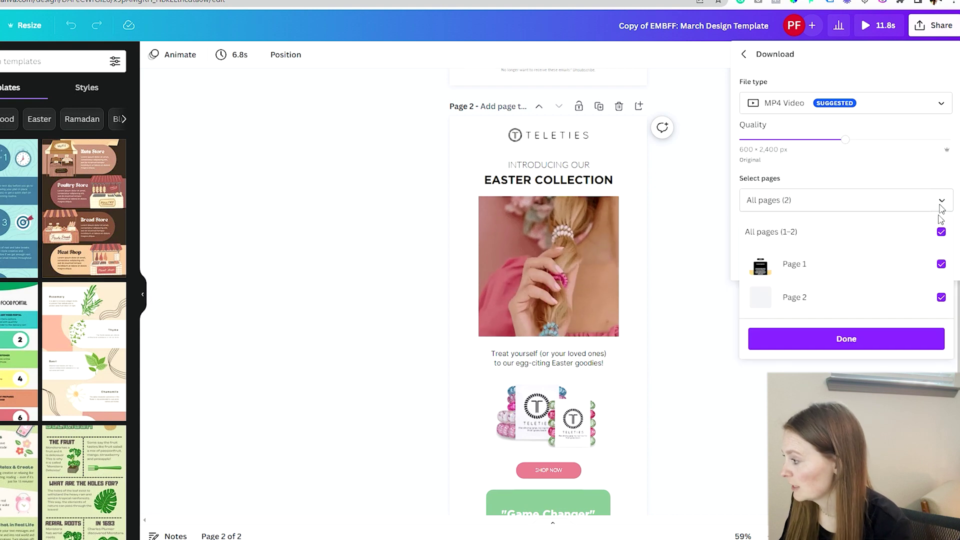
click(941, 232)
click(941, 298)
click(874, 340)
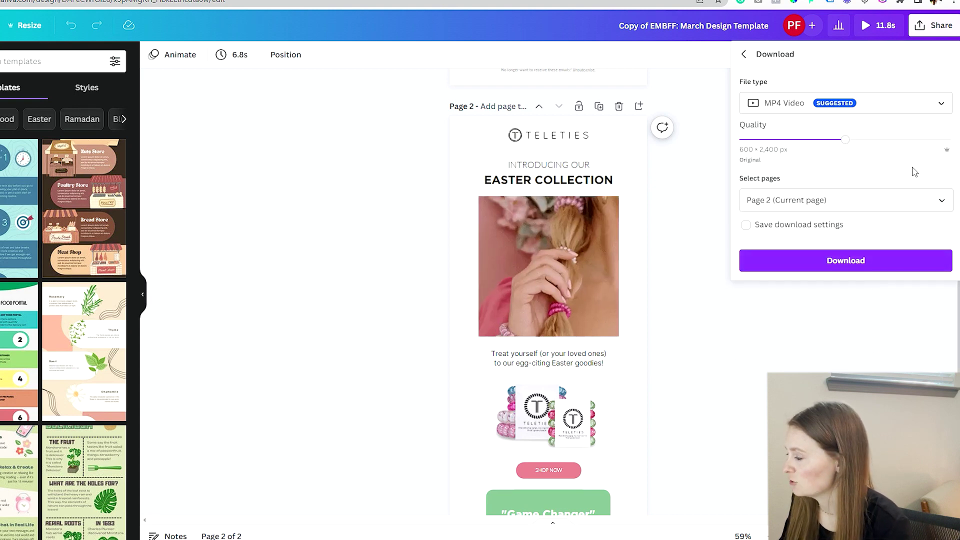
Set the file type to PNG and download the selected page
click(942, 104)
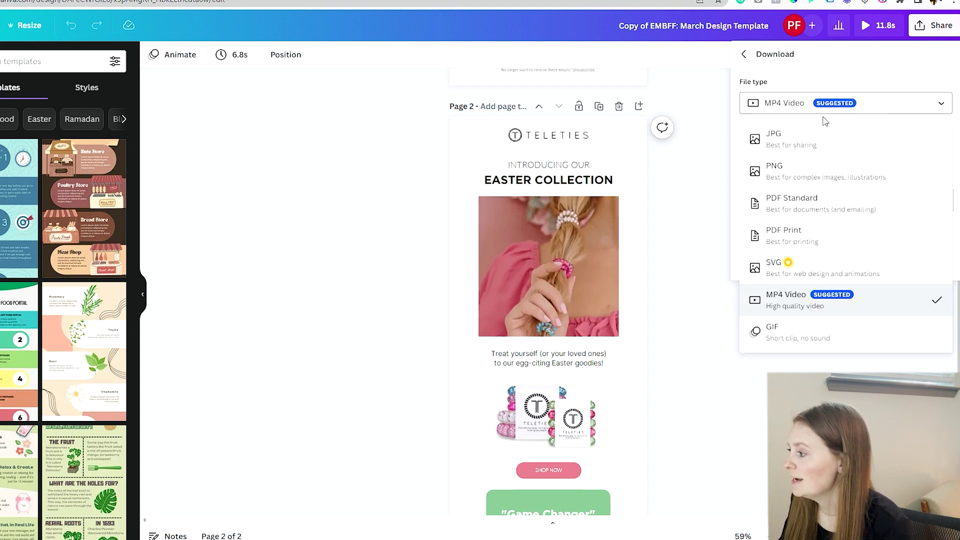
click(797, 173)
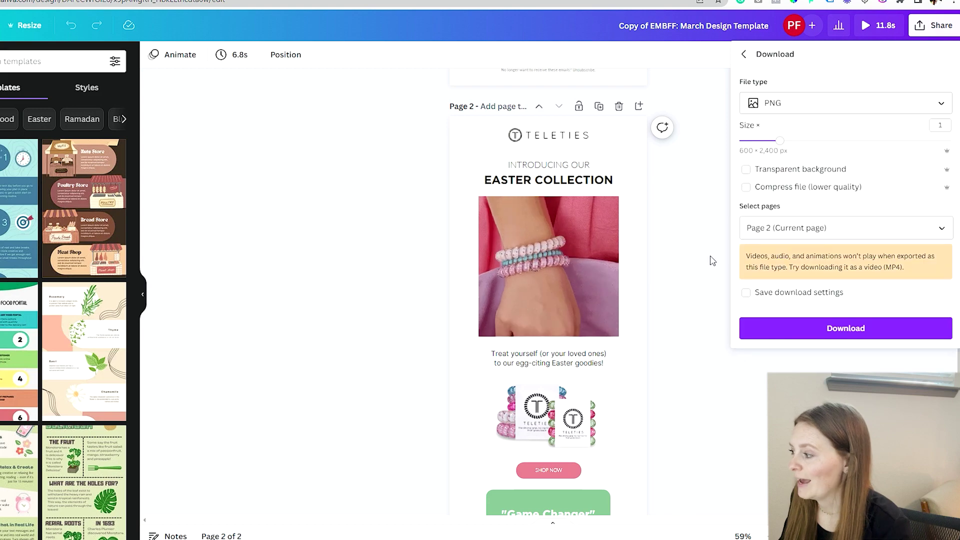
click(846, 329)
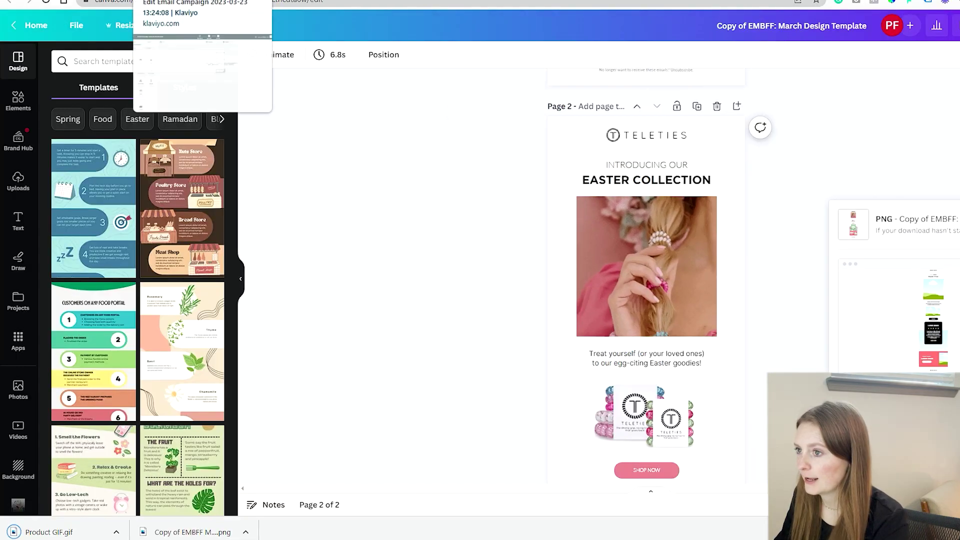
Switch to the Klaviyo campaign, add an image block in the empty content area and upload the downloaded design PNG into it
click(173, 1)
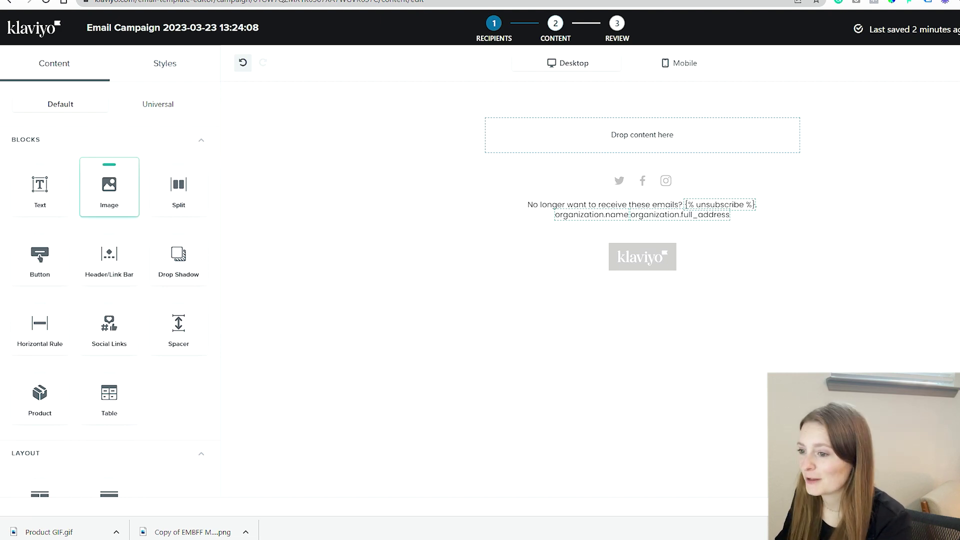
drag(109, 190, 580, 127)
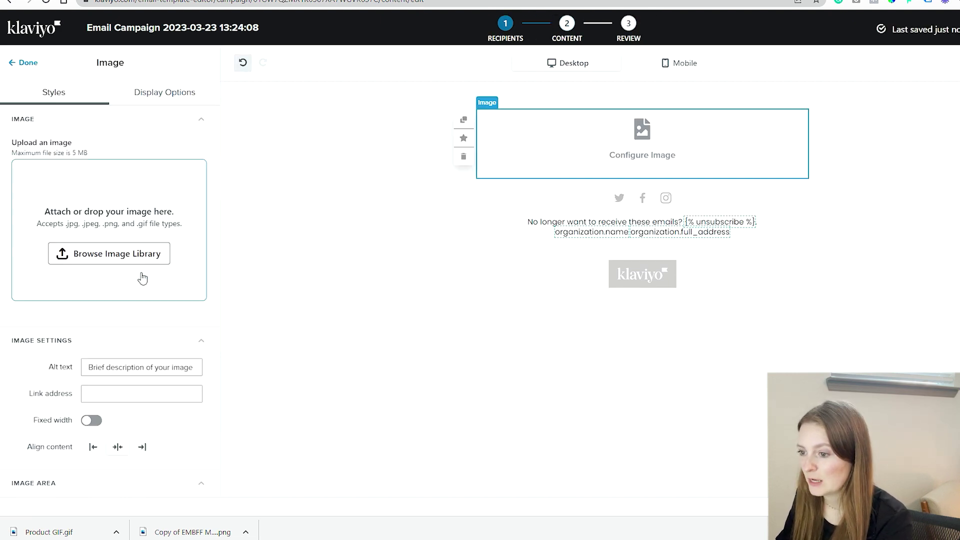
drag(185, 532, 107, 244)
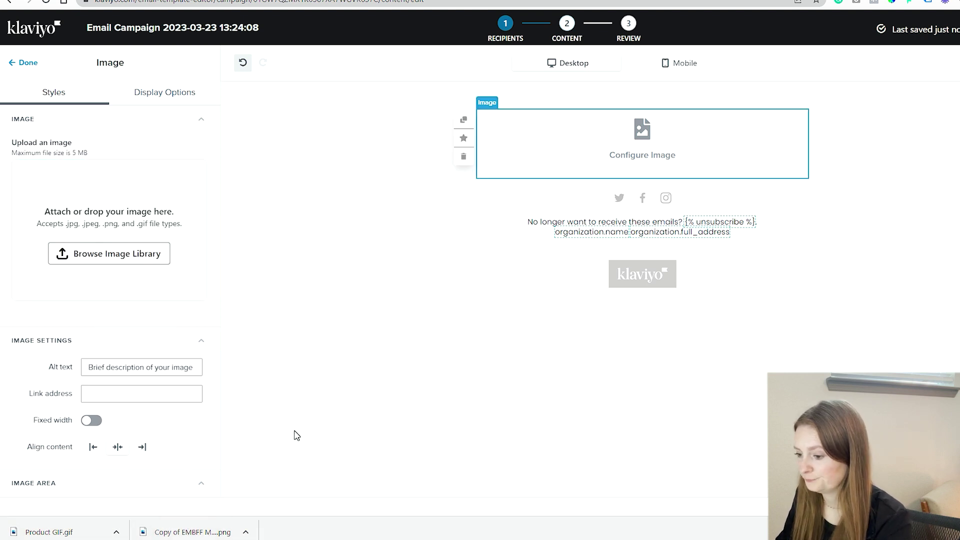
drag(192, 531, 110, 217)
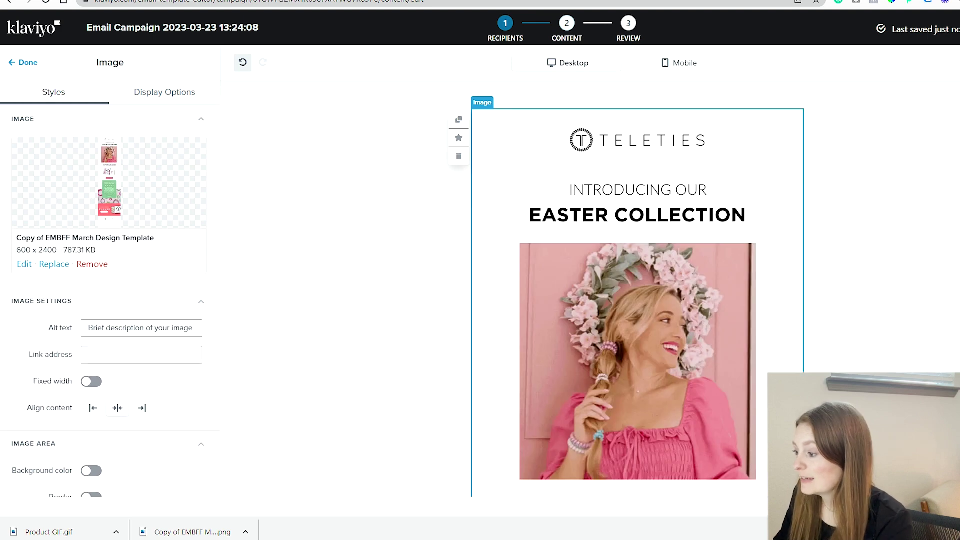
Review the uploaded email image from the logo header down to the footer
scroll(637, 280, down, 9)
scroll(777, 248, down, 5)
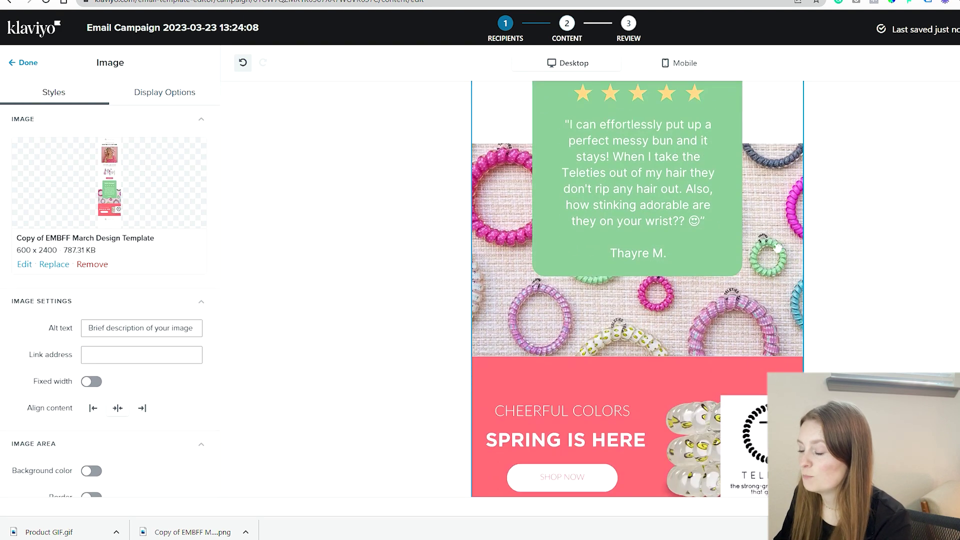
scroll(776, 248, down, 3)
scroll(682, 240, up, 6)
scroll(683, 271, down, 6)
scroll(683, 271, down, 4)
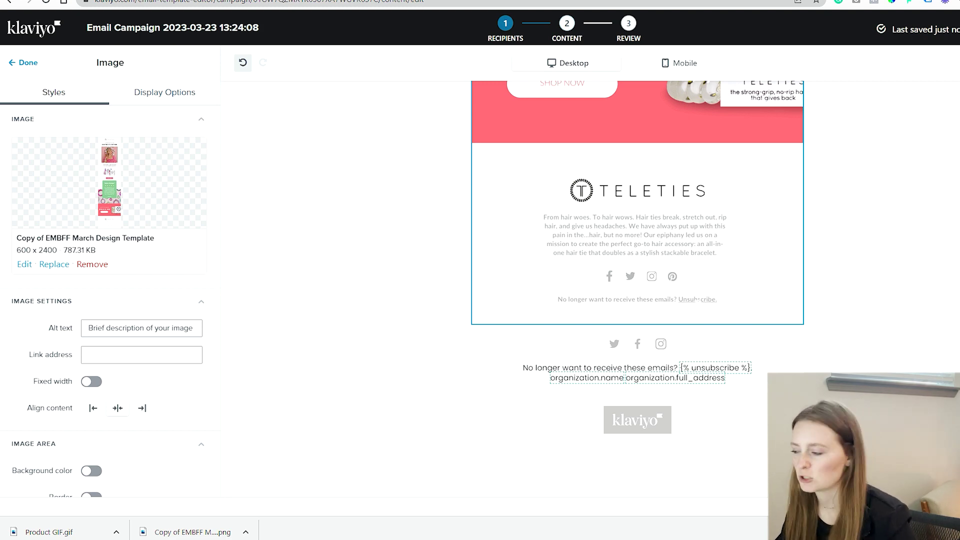
scroll(704, 291, up, 20)
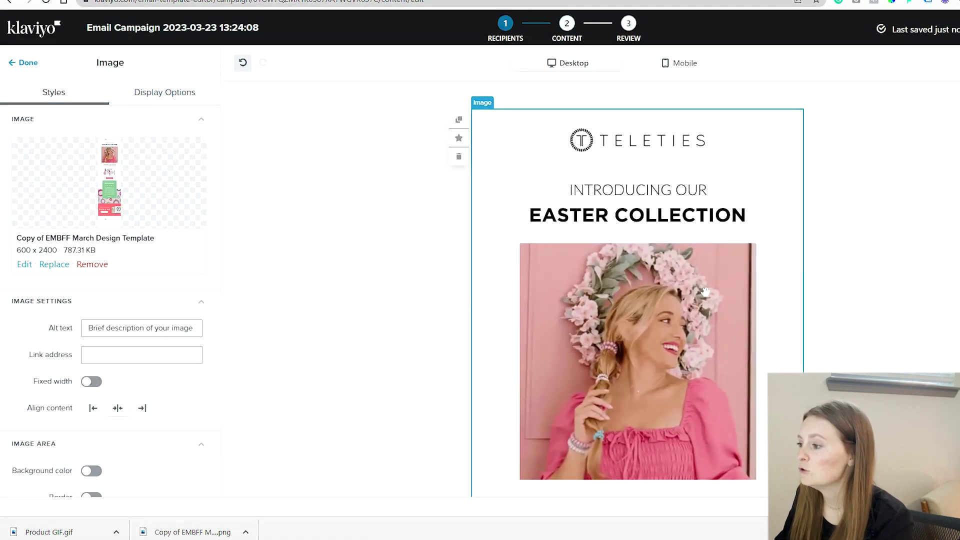
Duplicate the full email image block and crop the upper one to the TELETIES logo strip, about 600 × 107 px
click(459, 121)
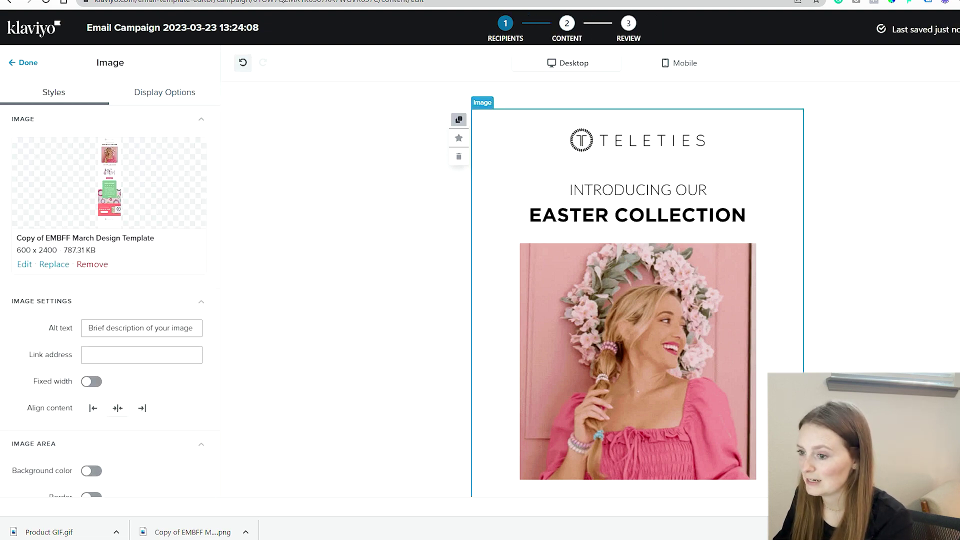
click(25, 265)
click(379, 83)
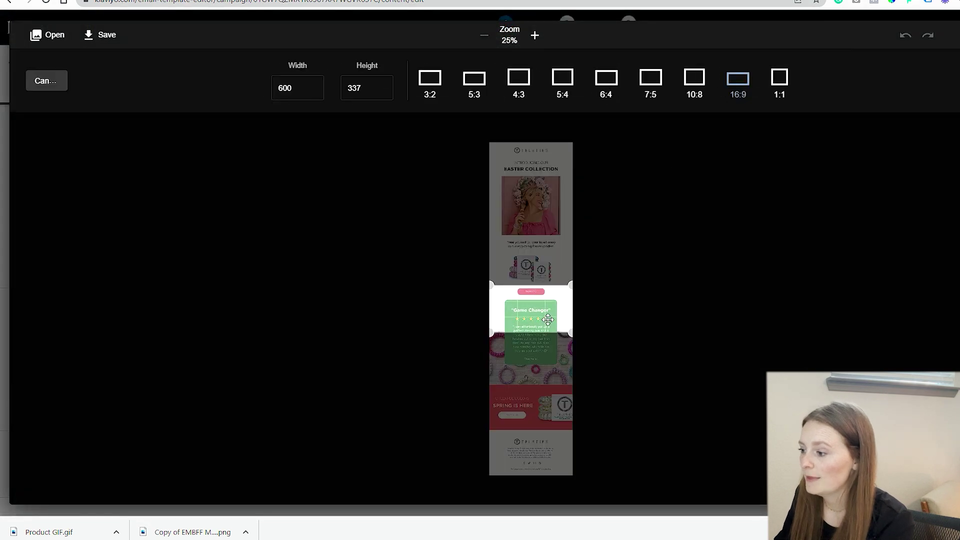
click(382, 92)
click(382, 92)
drag(532, 190, 535, 146)
click(535, 36)
click(535, 36)
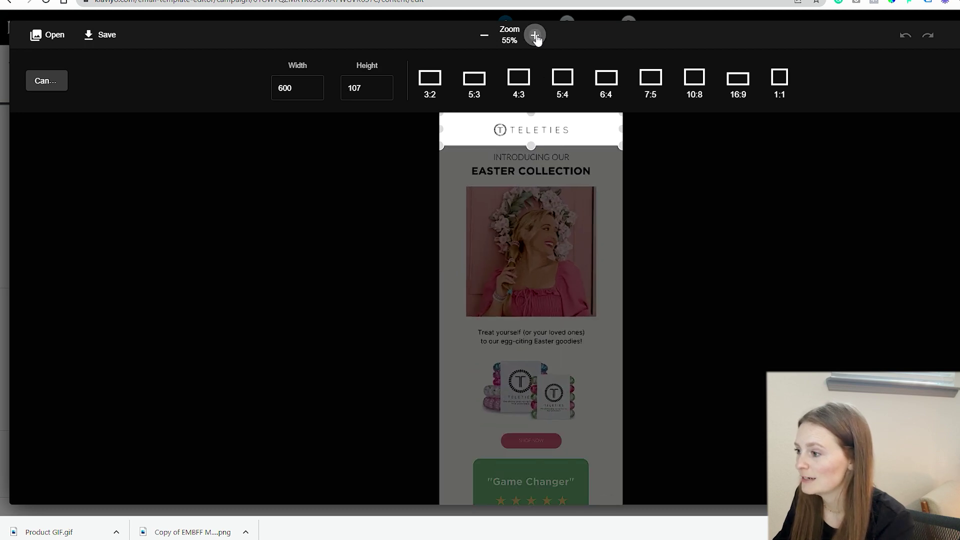
click(535, 36)
drag(595, 148, 596, 134)
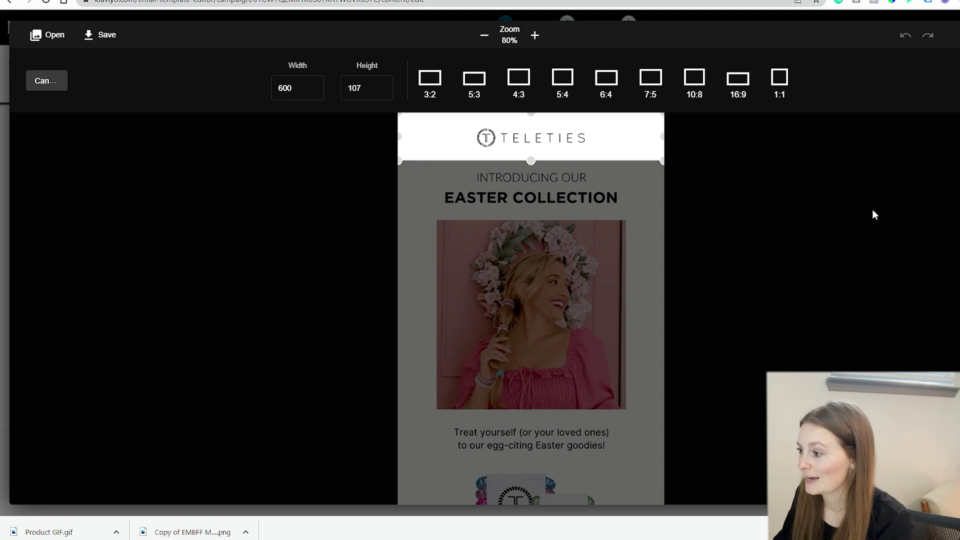
click(955, 81)
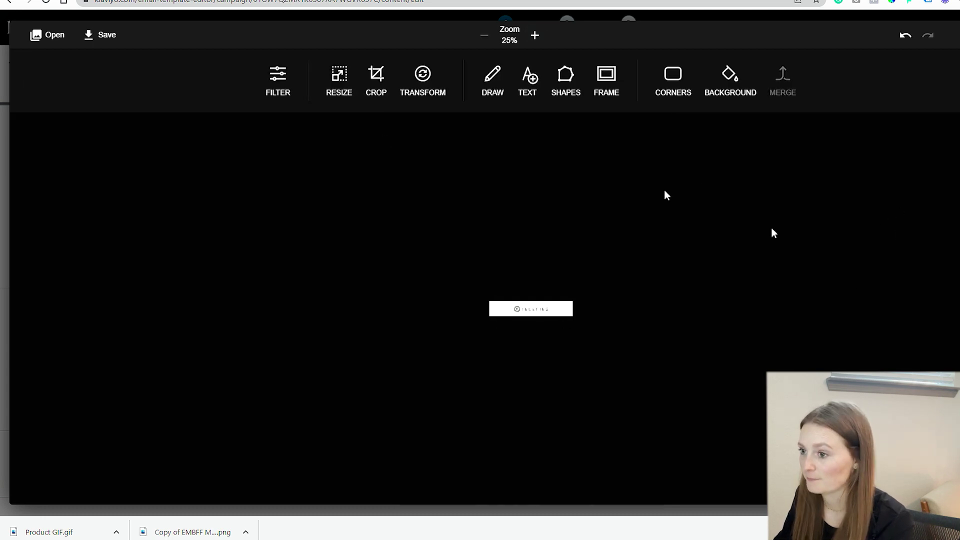
click(119, 46)
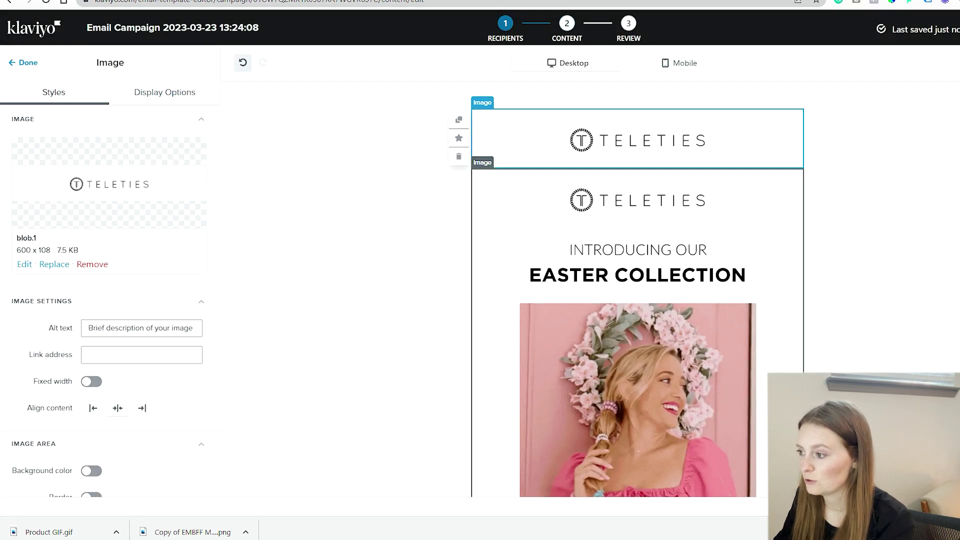
Duplicate the remaining full image block and crop one to the "INTRODUCING OUR EASTER COLLECTION" heading, about 600 × 136 px
click(495, 210)
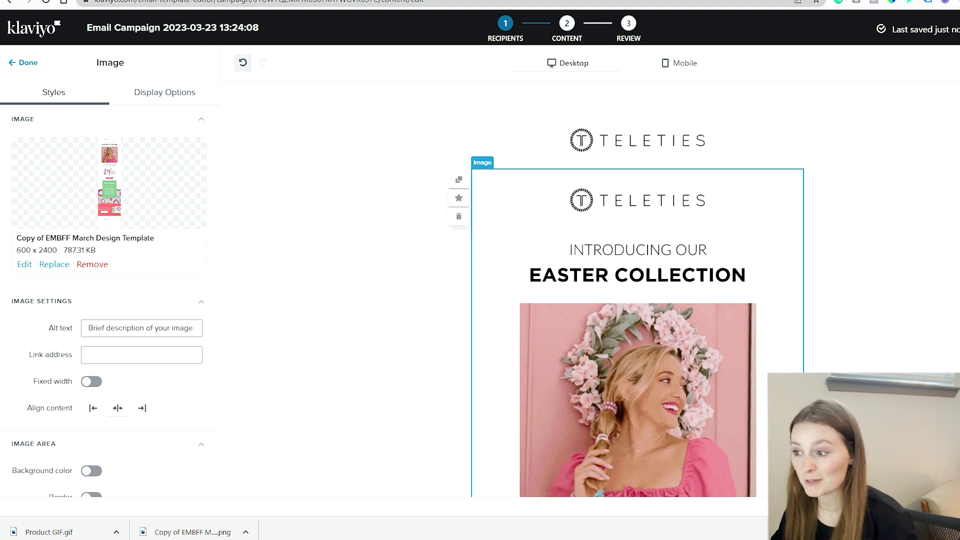
click(25, 264)
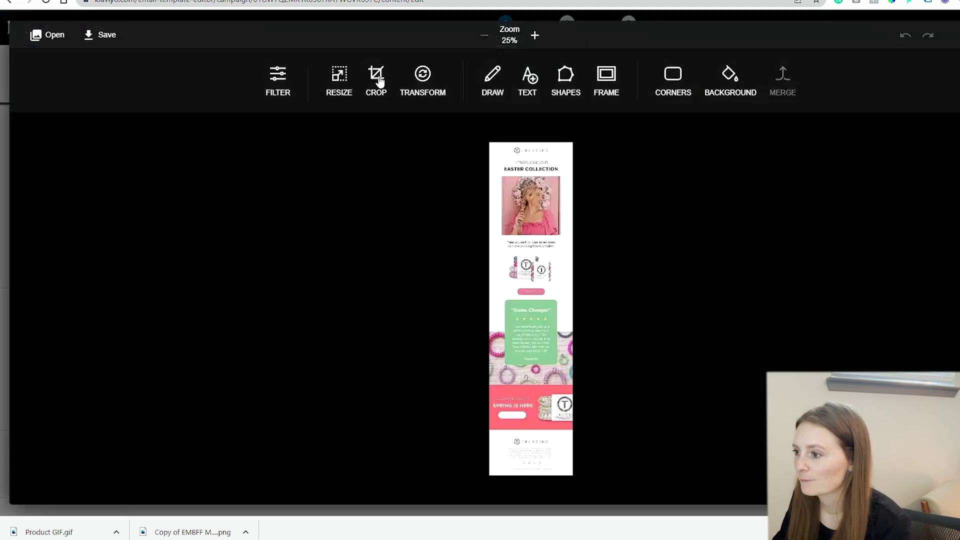
click(380, 82)
drag(543, 317, 548, 192)
click(534, 36)
click(535, 36)
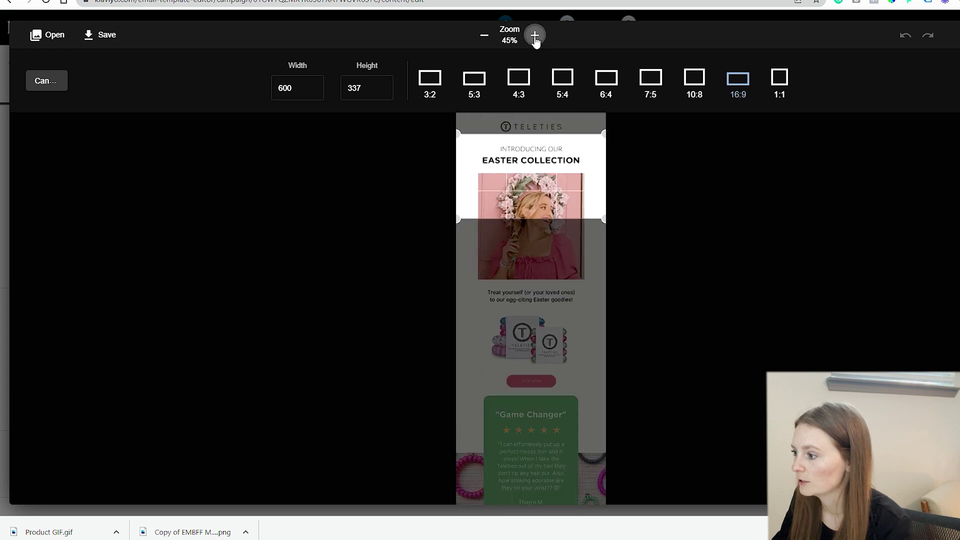
click(382, 86)
drag(531, 242, 537, 183)
drag(532, 139, 532, 143)
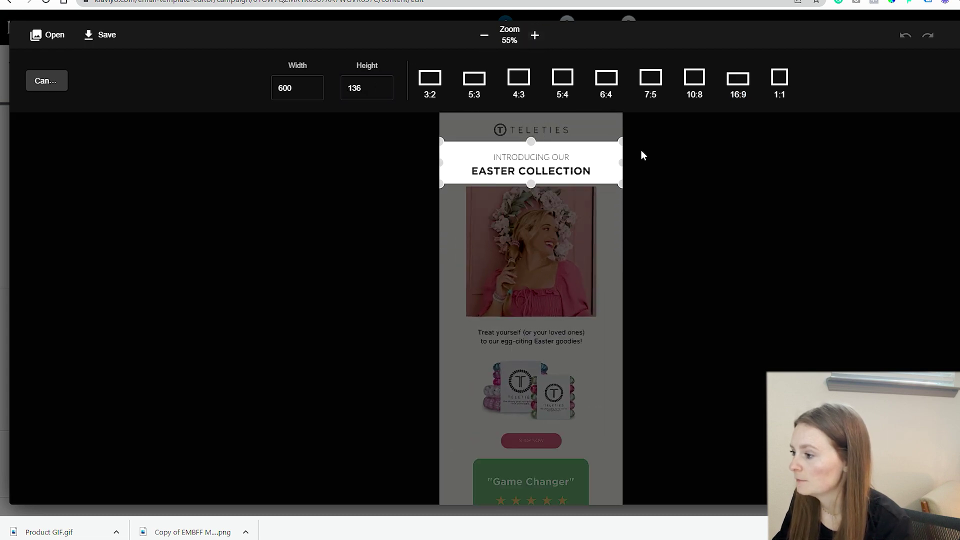
key(Return)
click(105, 36)
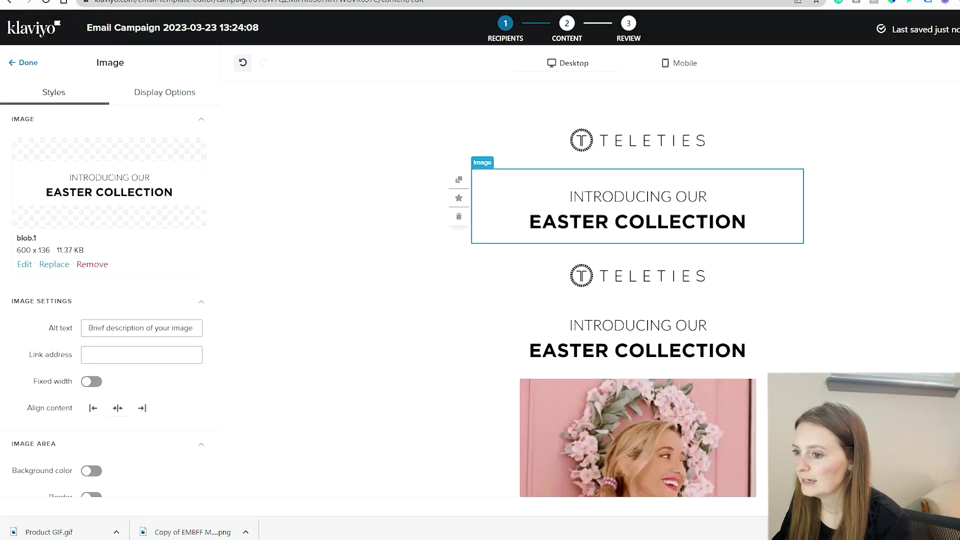
Add an image block below the "EASTER COLLECTION" heading and try to upload Product GIF.gif into it
click(25, 62)
drag(40, 186, 450, 240)
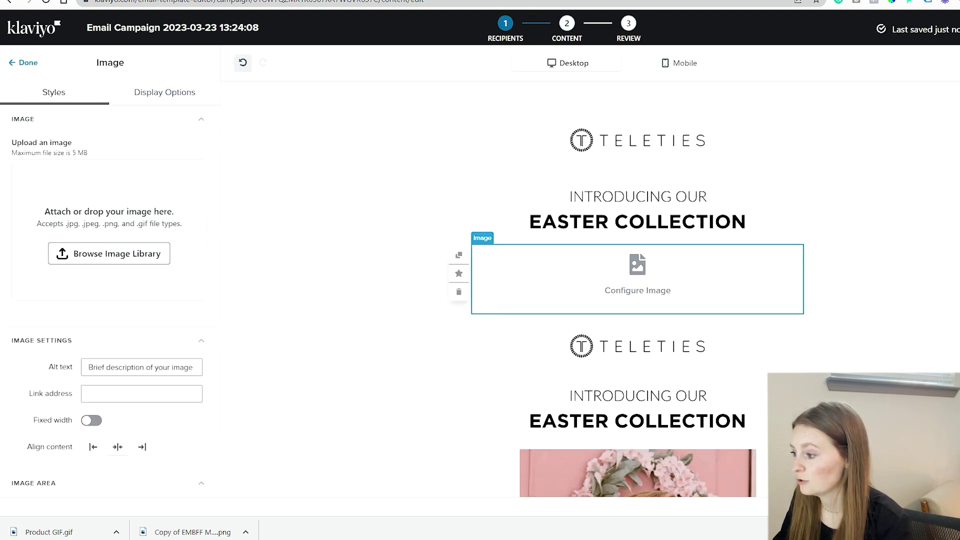
drag(70, 530, 115, 205)
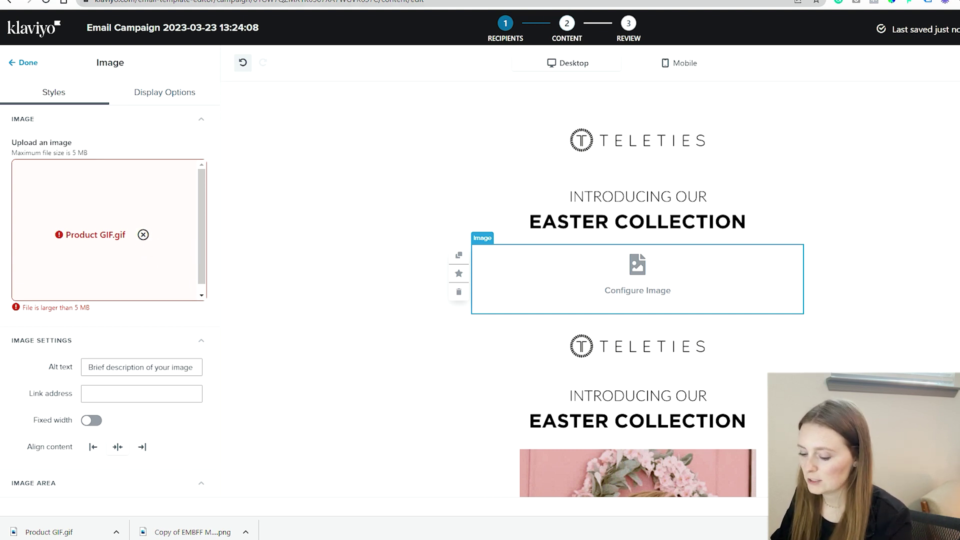
Open ezgif.com in a new browser tab and upload Product GIF.gif to its GIF optimizer
key(ctrl+t)
text(ezgif)
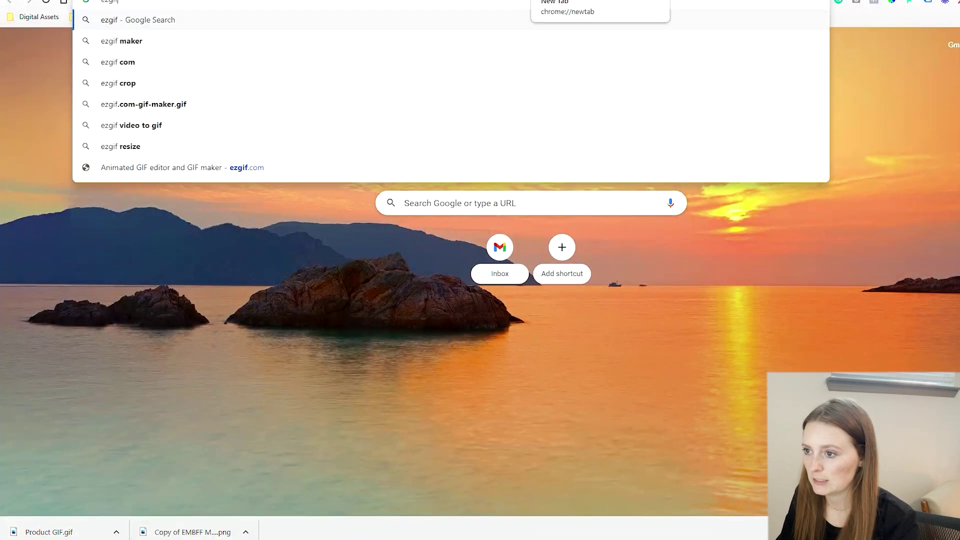
click(290, 167)
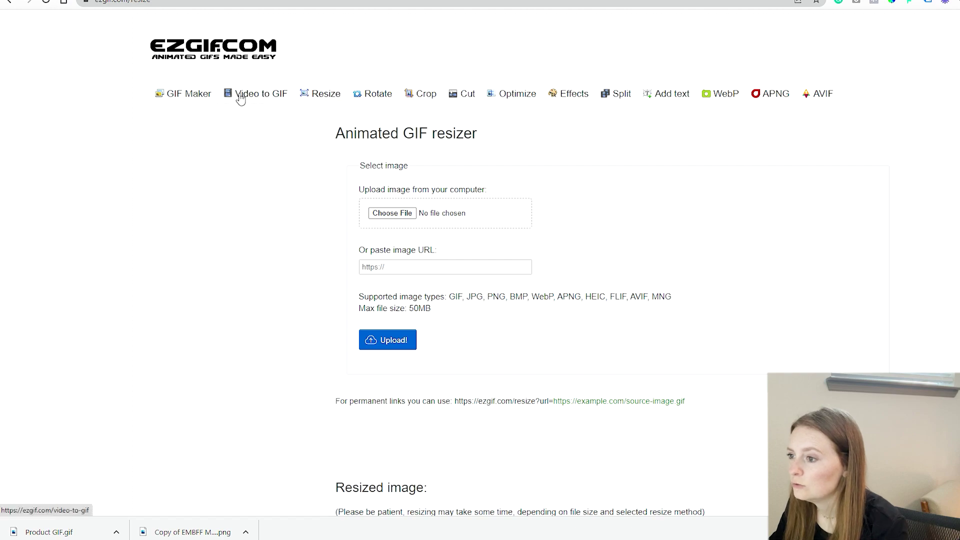
click(515, 94)
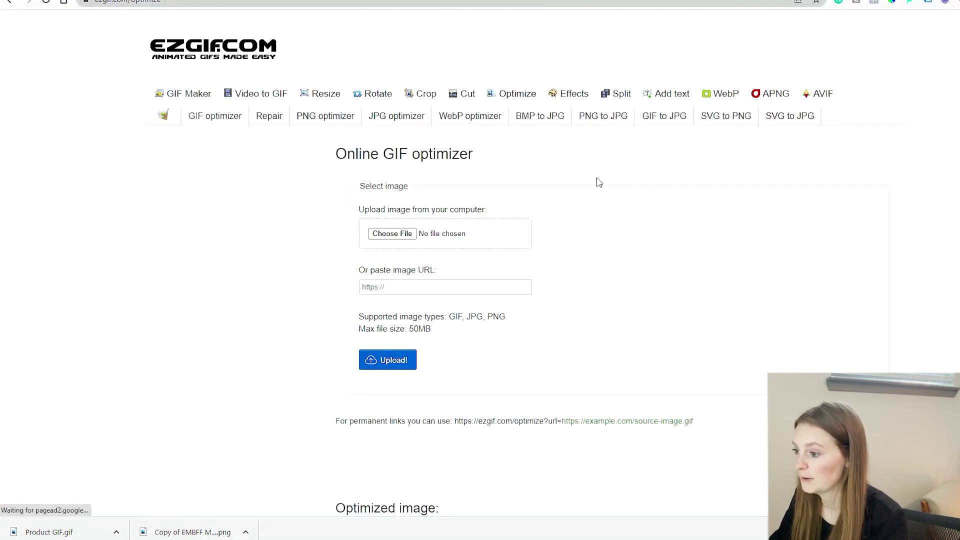
drag(92, 527, 425, 237)
click(400, 361)
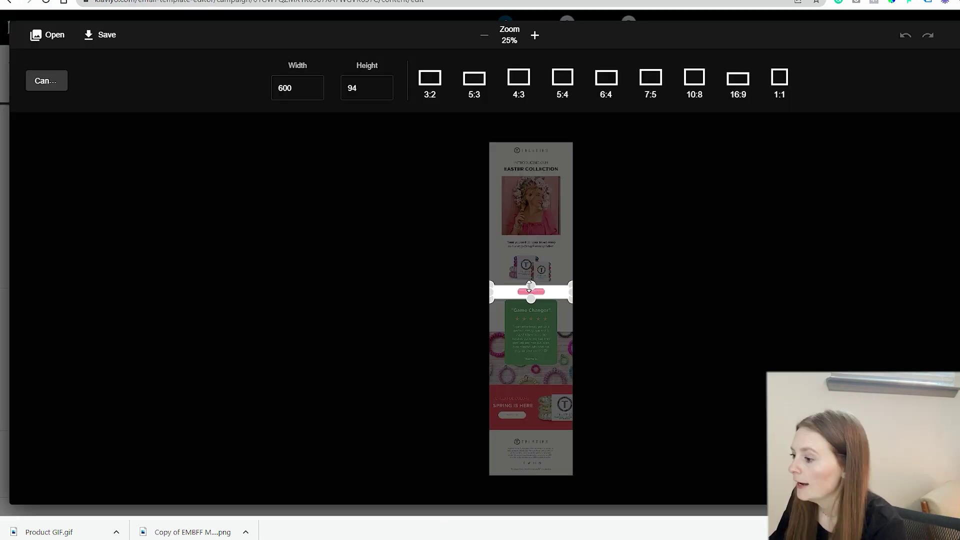
In the Klaviyo image editor, crop the slice to the pink SHOP NOW button at a height of 100 px and save it
text(100)
click(933, 90)
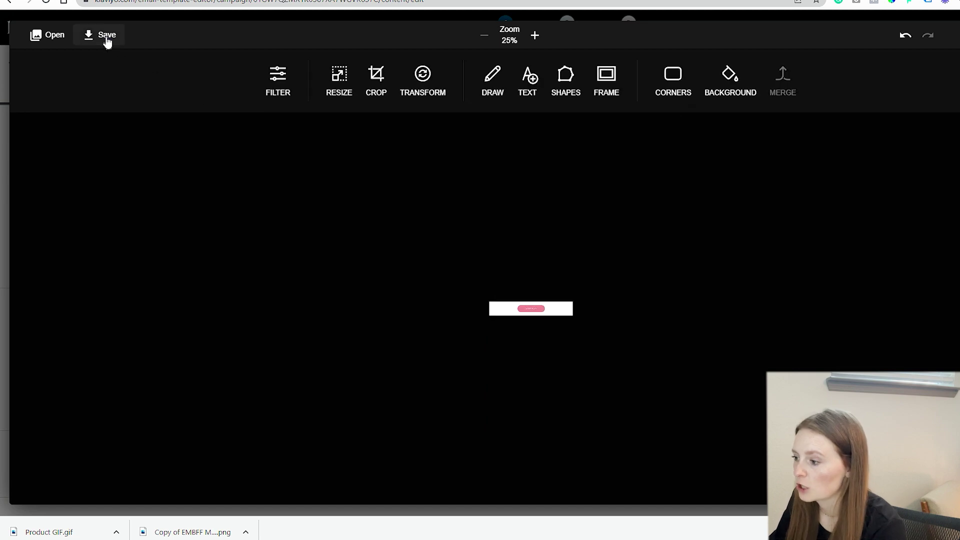
click(107, 37)
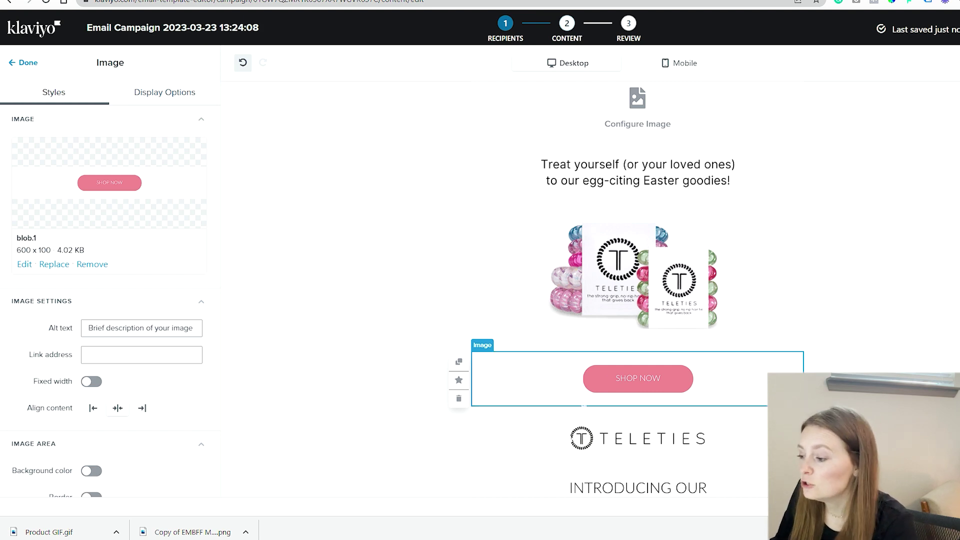
Crop the full image block below the SHOP NOW button to the green "Game Changer" review section, about 600 × 634 px, and save it
click(471, 425)
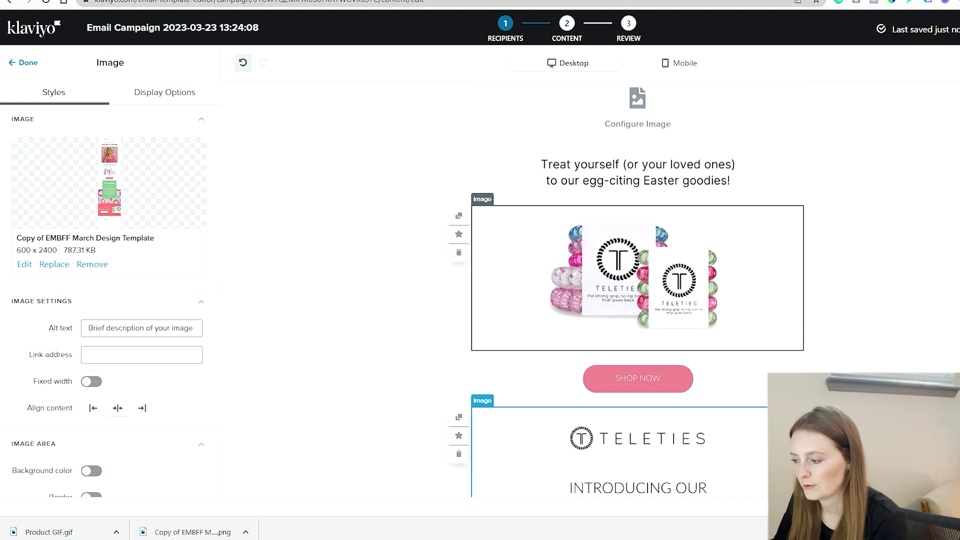
click(25, 265)
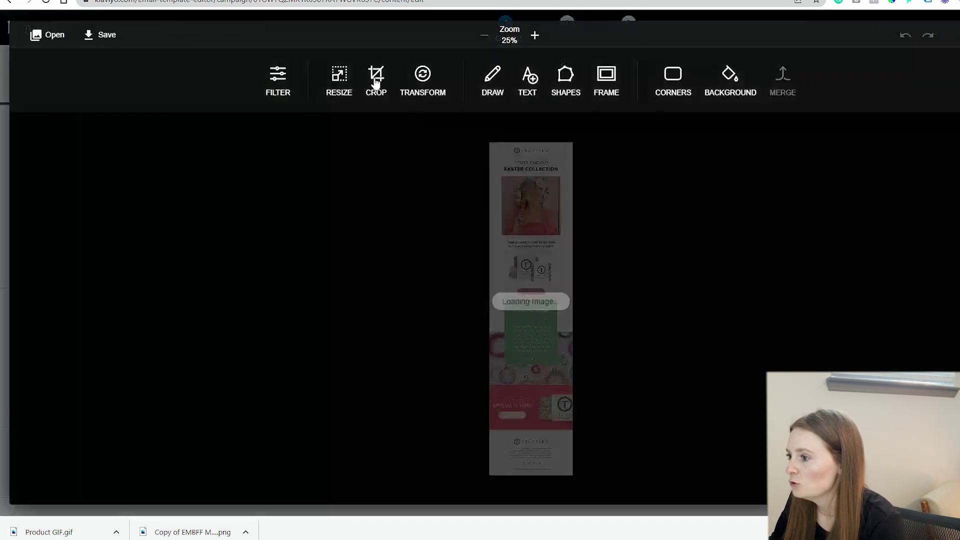
click(376, 80)
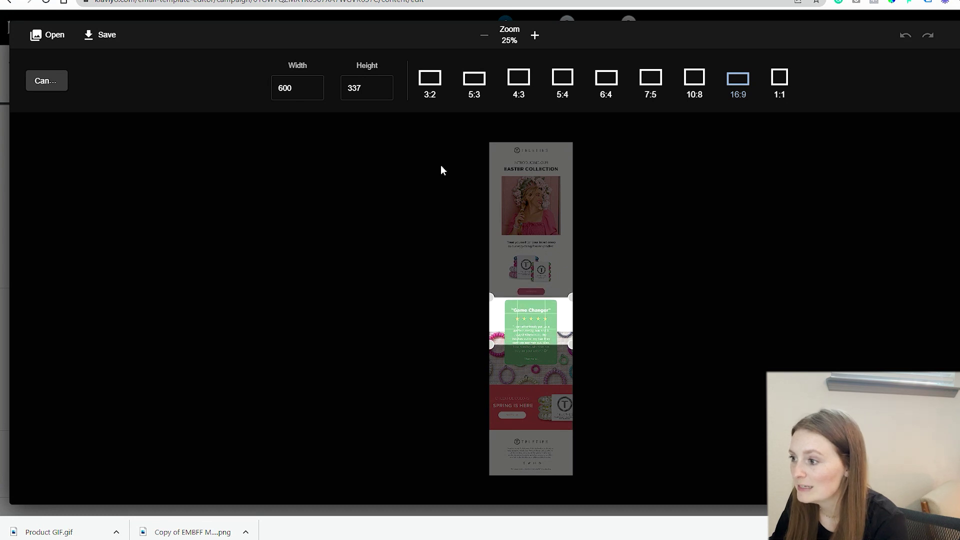
click(382, 86)
drag(530, 343, 532, 385)
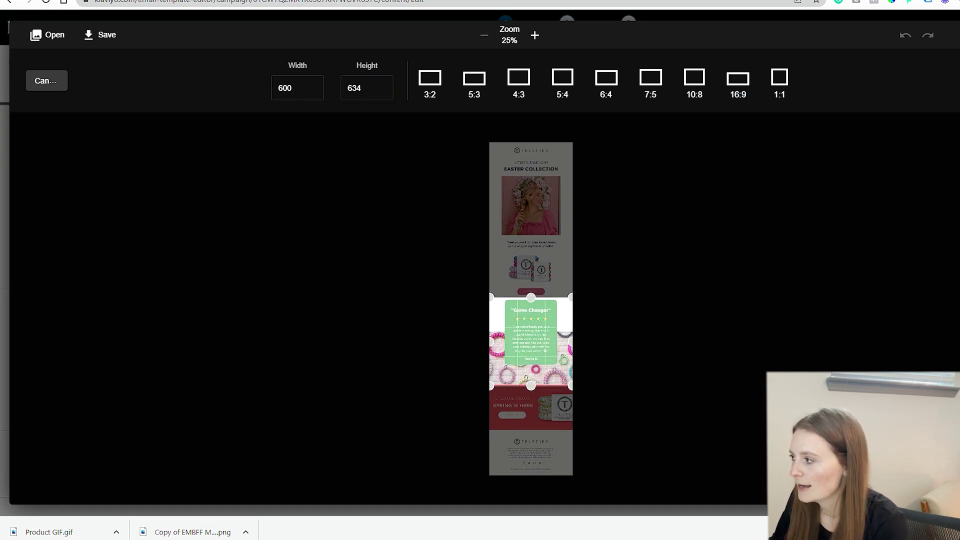
key(Return)
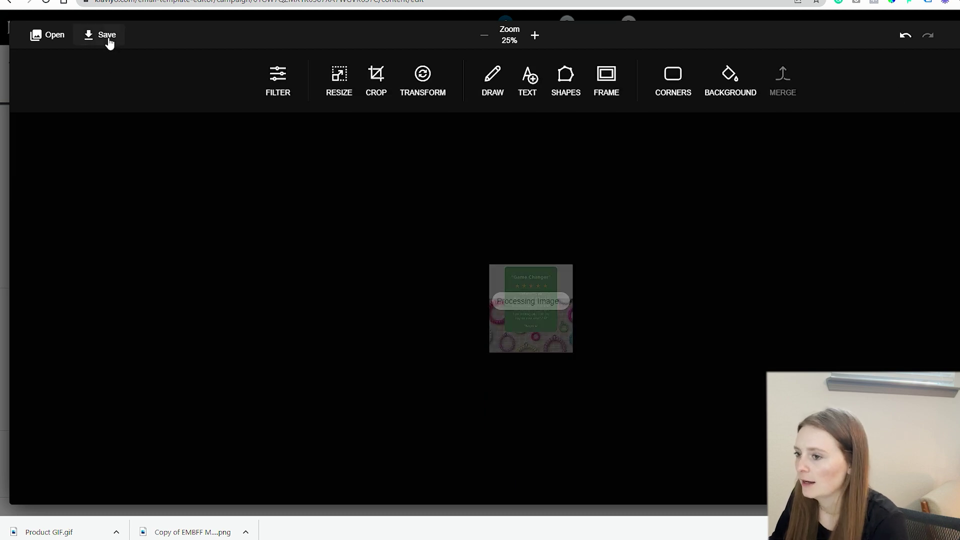
click(105, 38)
key(Return)
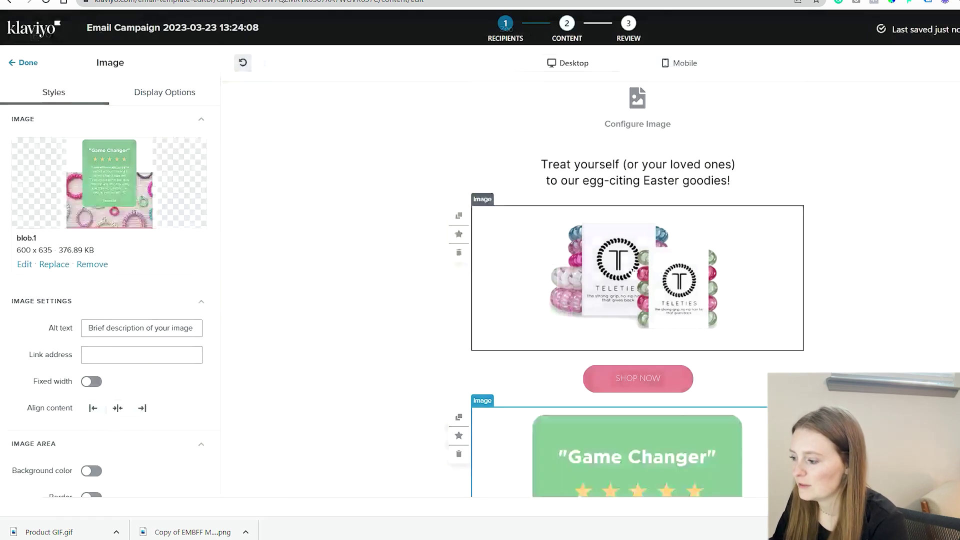
Crop the full image block below the review section to the pink "SPRING IS HERE" banner, about 600 × 311 px, and save it
scroll(637, 289, down, 8)
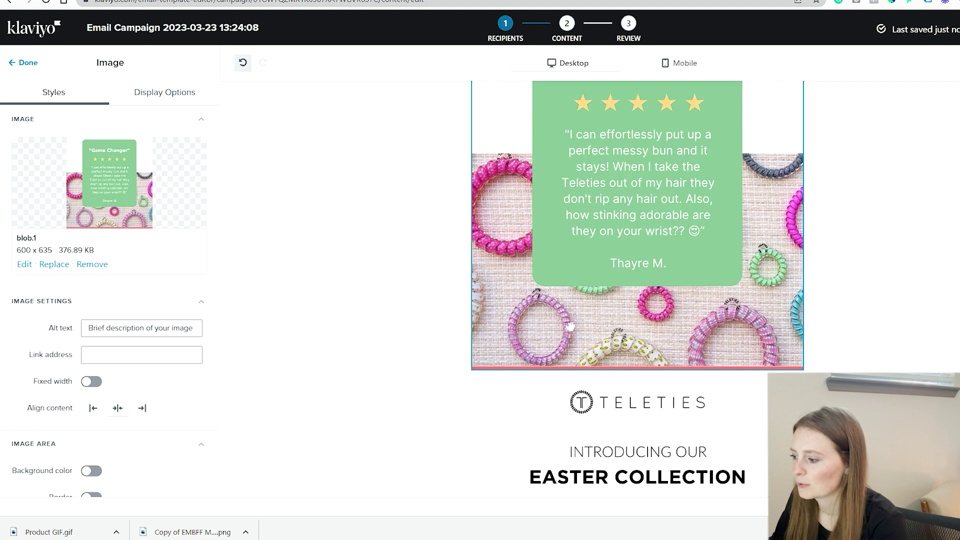
click(637, 433)
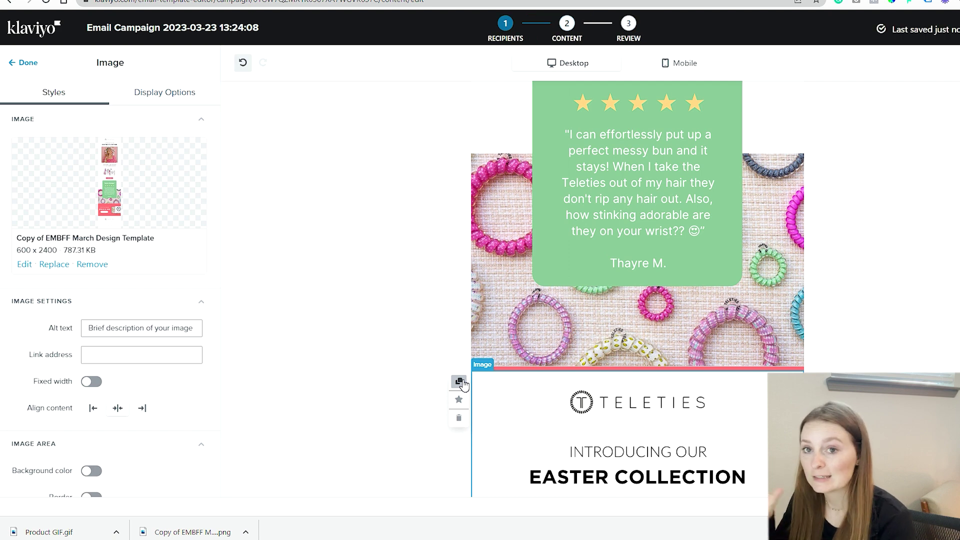
click(24, 264)
click(374, 103)
drag(537, 322, 541, 428)
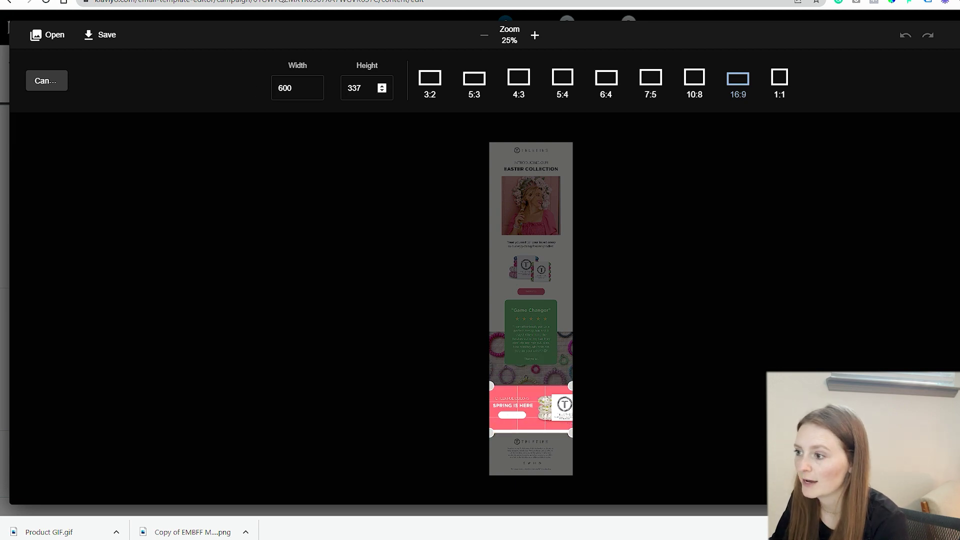
click(381, 86)
click(531, 428)
drag(532, 433, 532, 429)
drag(531, 386, 534, 385)
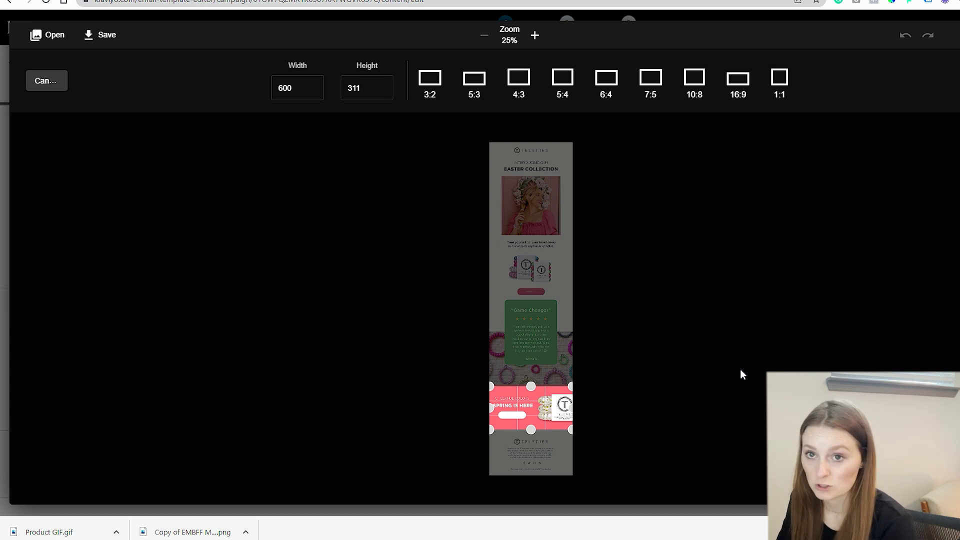
key(Return)
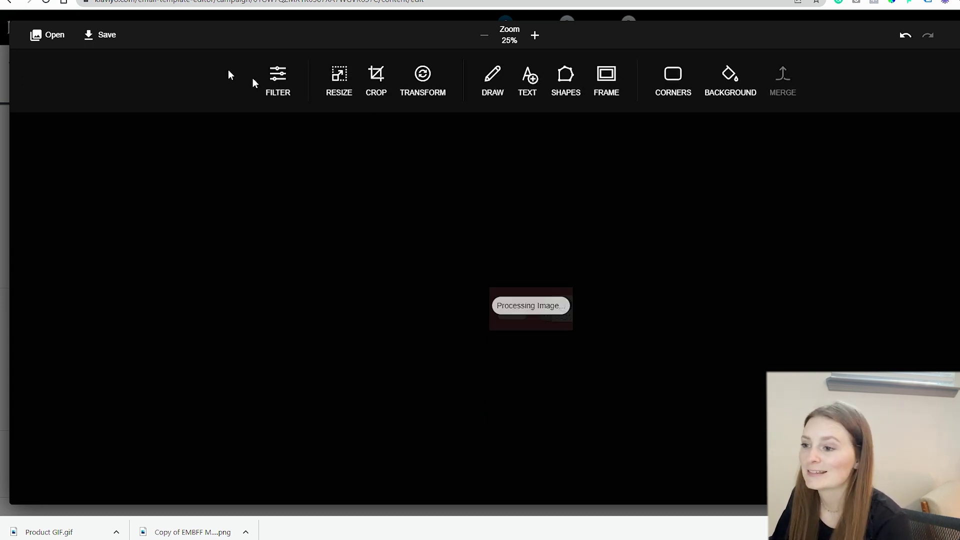
click(98, 39)
click(99, 34)
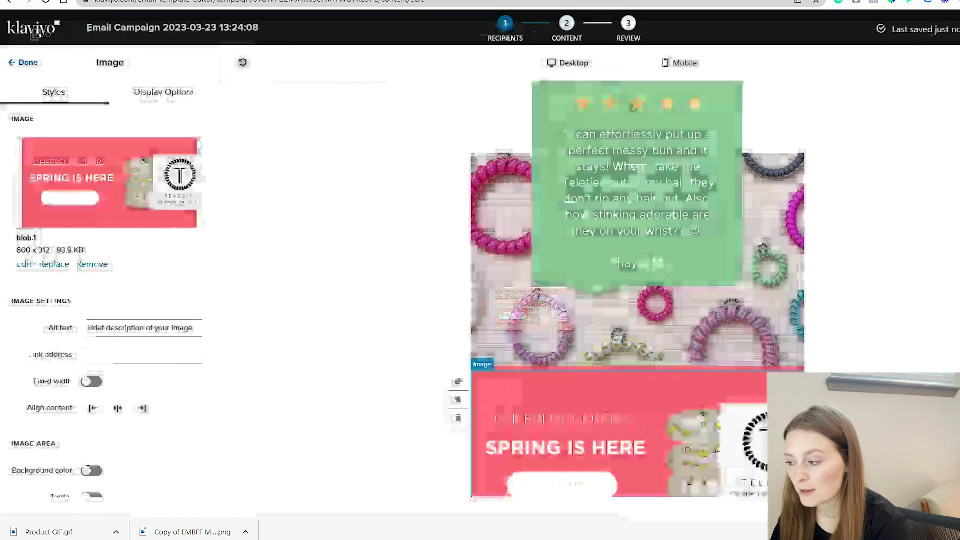
Crop the last full image block to the footer TELETIES logo, about 600 × 76 px, and move it above the social icons in the footer section
click(350, 288)
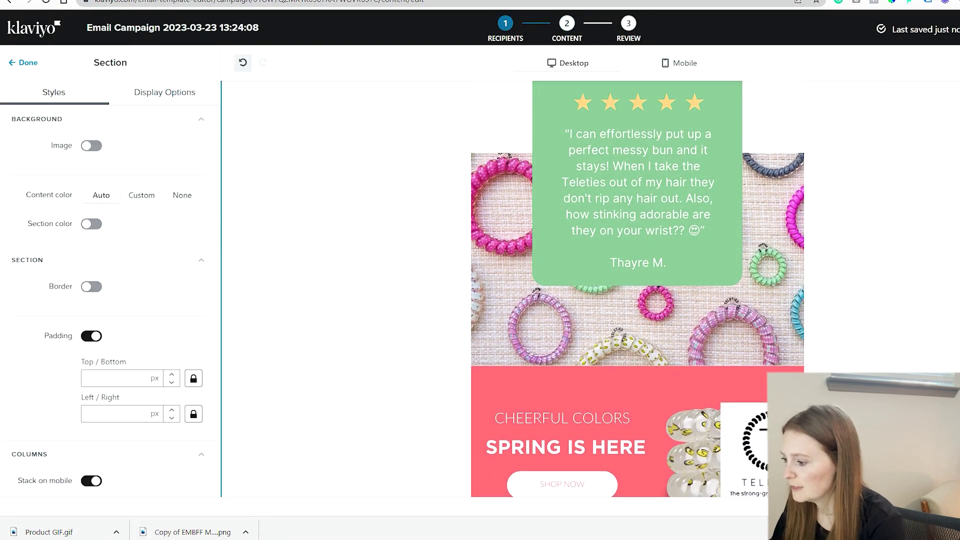
scroll(637, 289, down, 2)
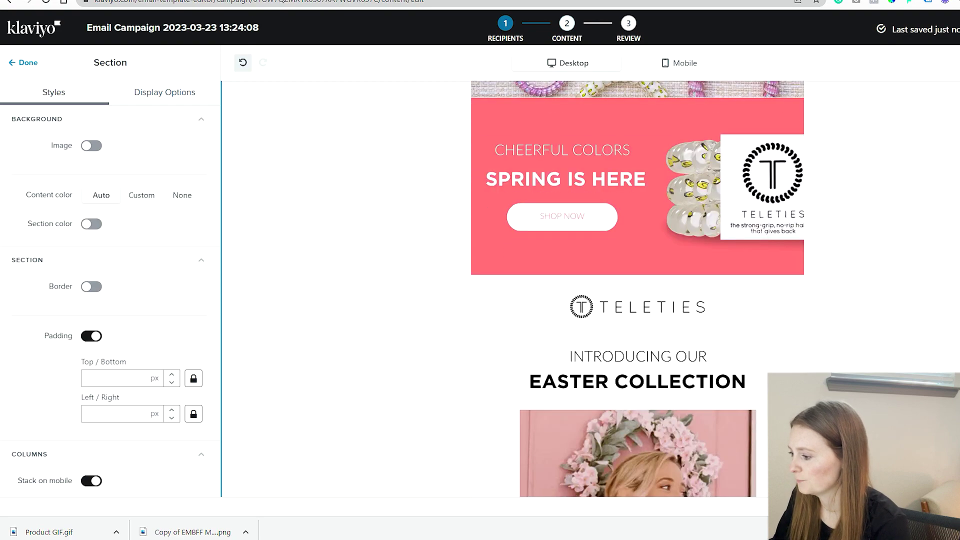
click(24, 264)
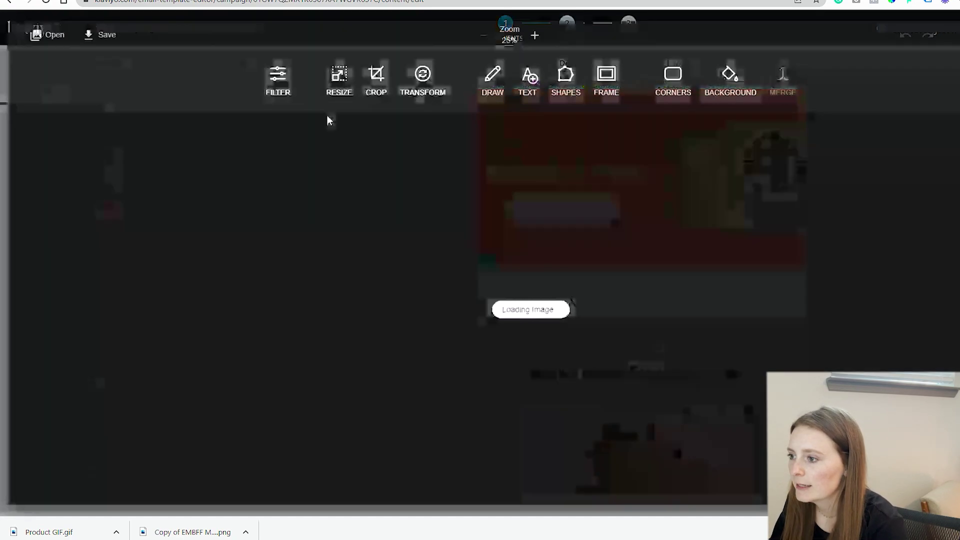
click(376, 77)
drag(520, 286, 544, 465)
click(381, 87)
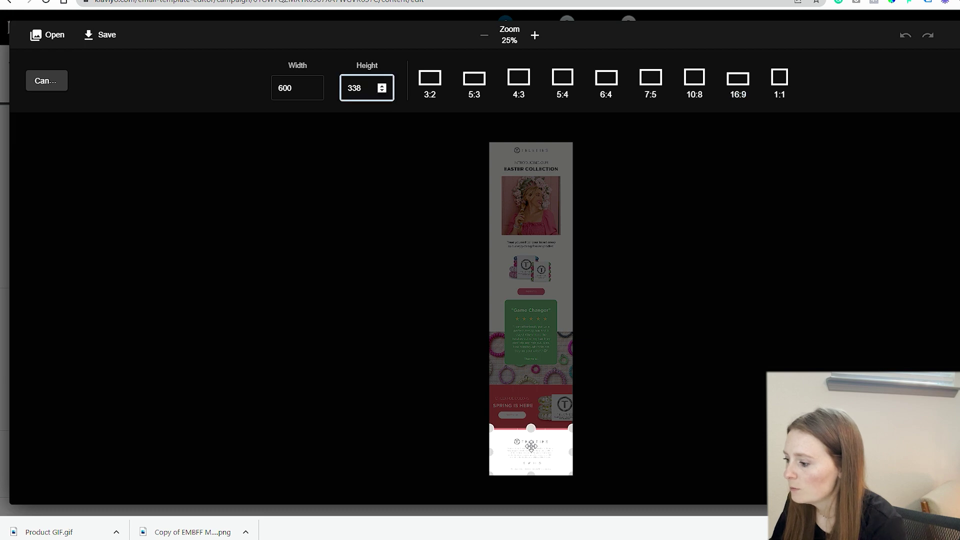
drag(532, 470, 535, 445)
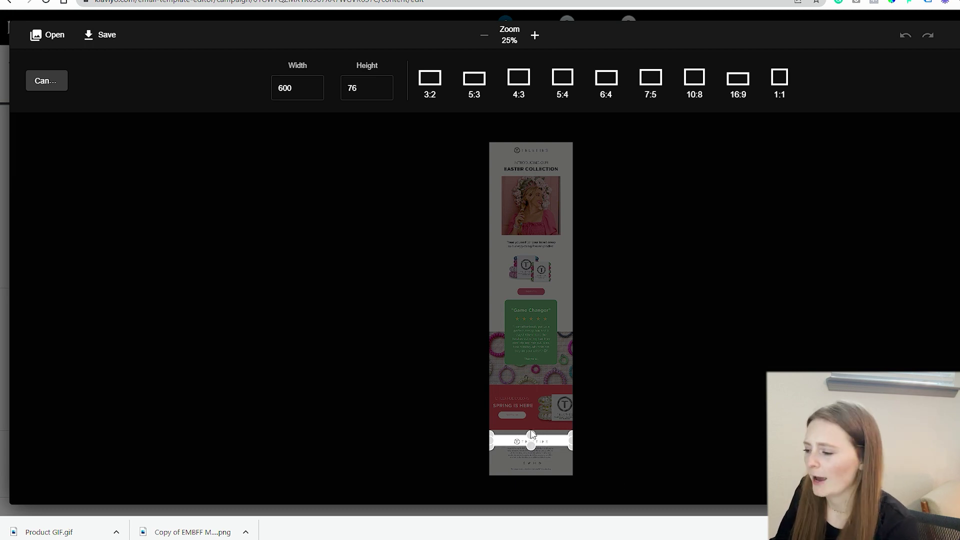
click(97, 35)
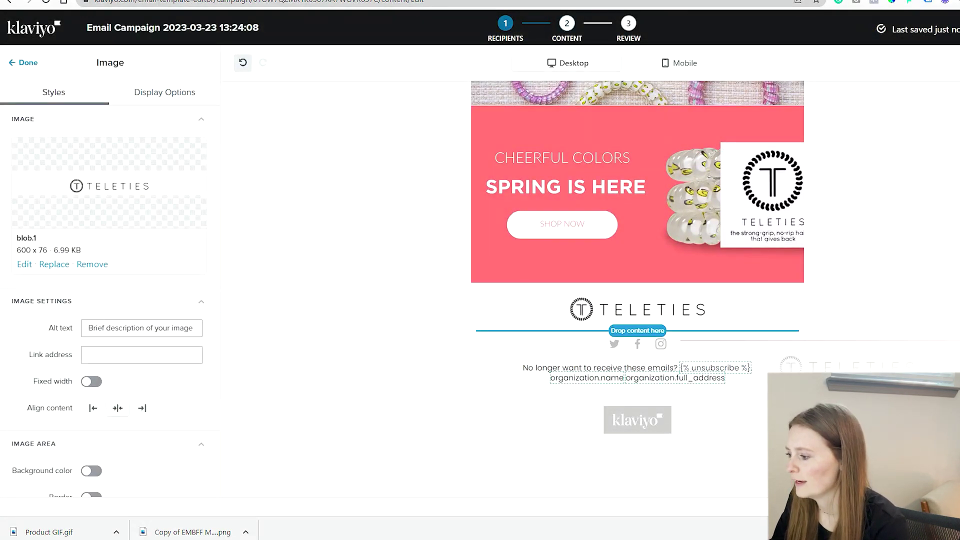
click(350, 338)
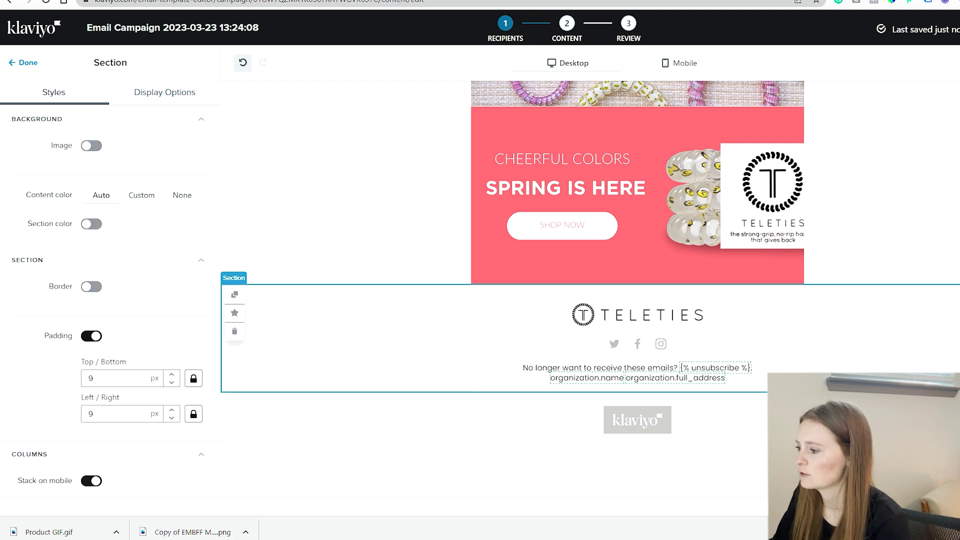
Upload ezgif.com-optimize.gif into the empty image block below the "EASTER COLLECTION" heading and set its fixed width to 400 px
scroll(591, 289, up, 10)
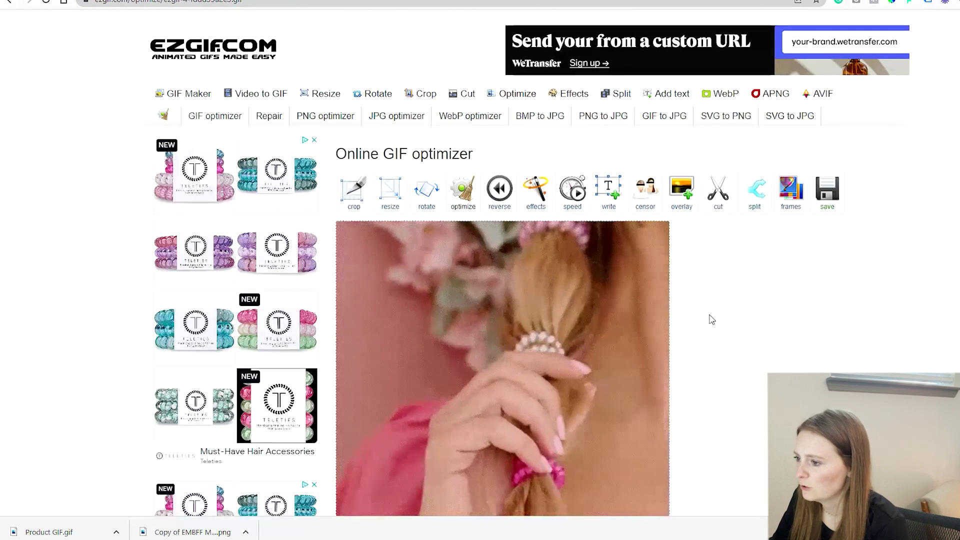
drag(60, 532, 90, 255)
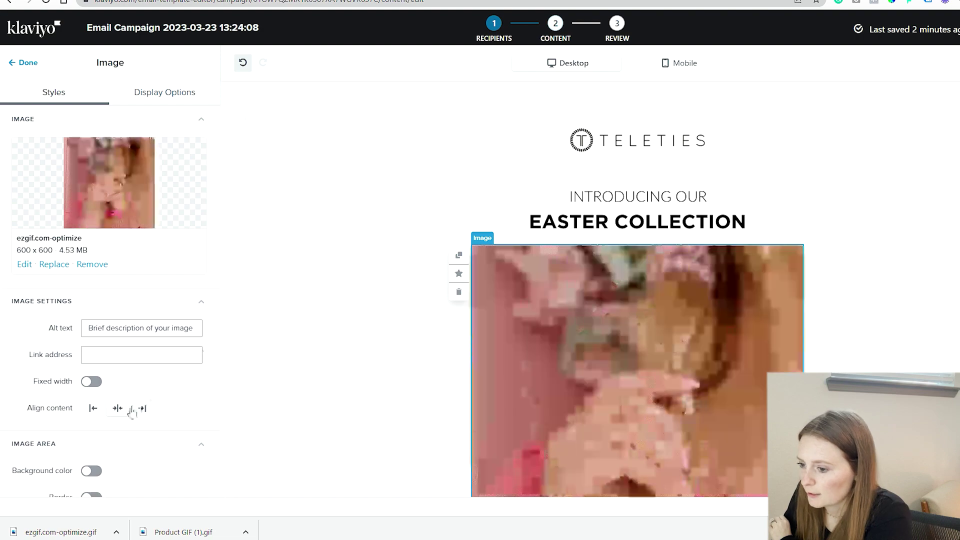
click(95, 382)
double_click(127, 381)
text(400)
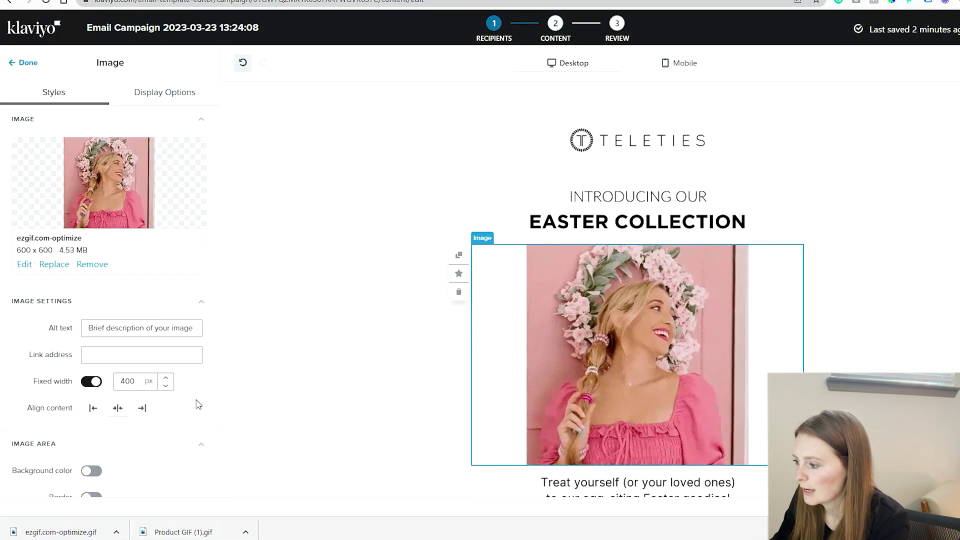
click(28, 63)
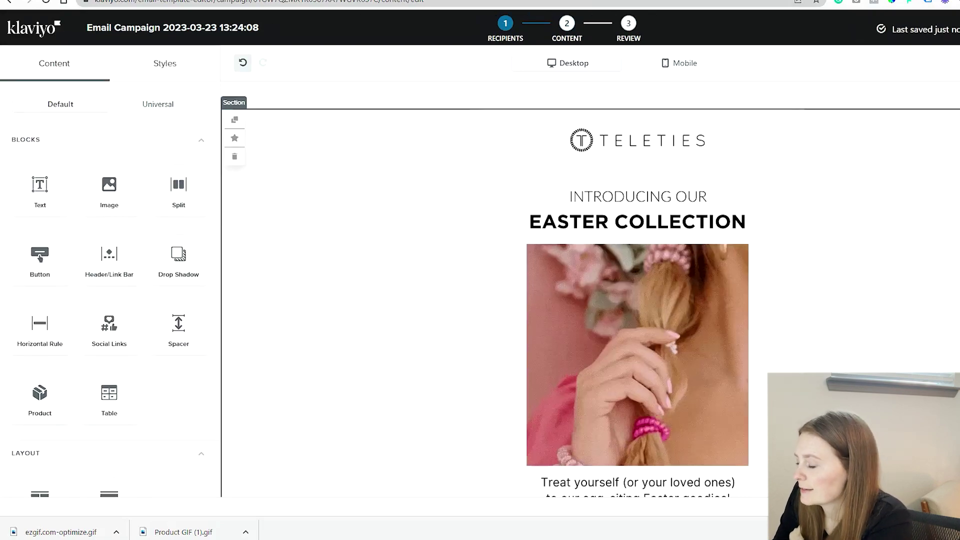
Set the alt text of the TELETIES logo image at the start of the email to "Teleties"
scroll(590, 288, down, 10)
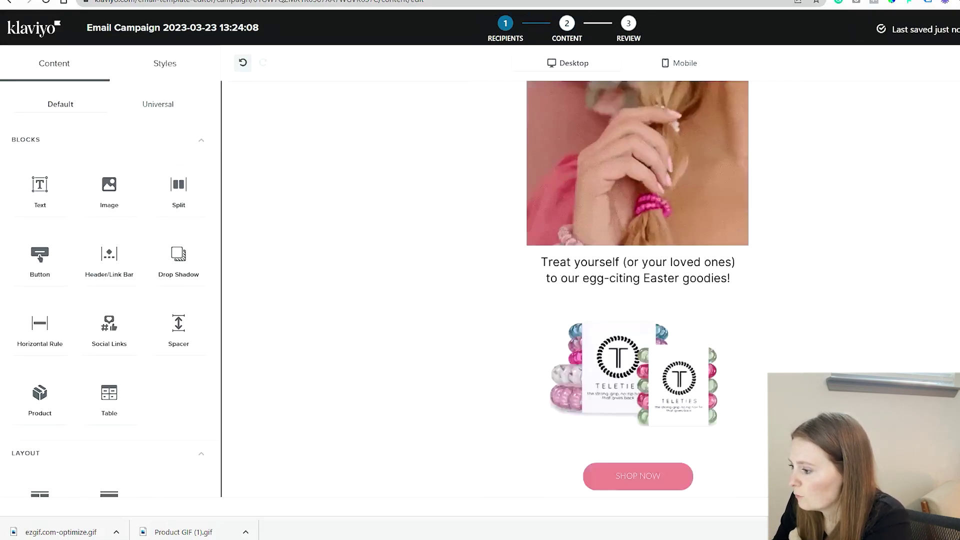
scroll(591, 288, down, 6)
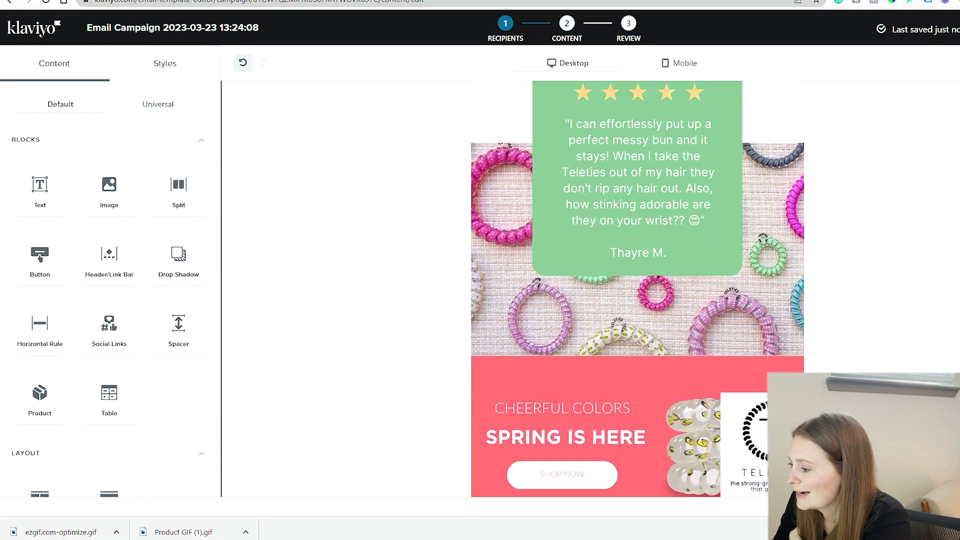
scroll(590, 288, up, 15)
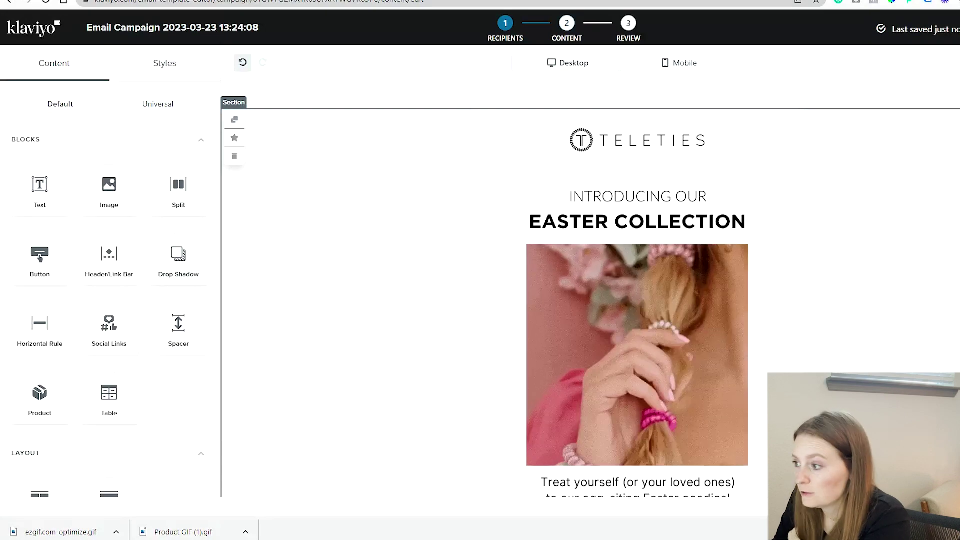
click(638, 140)
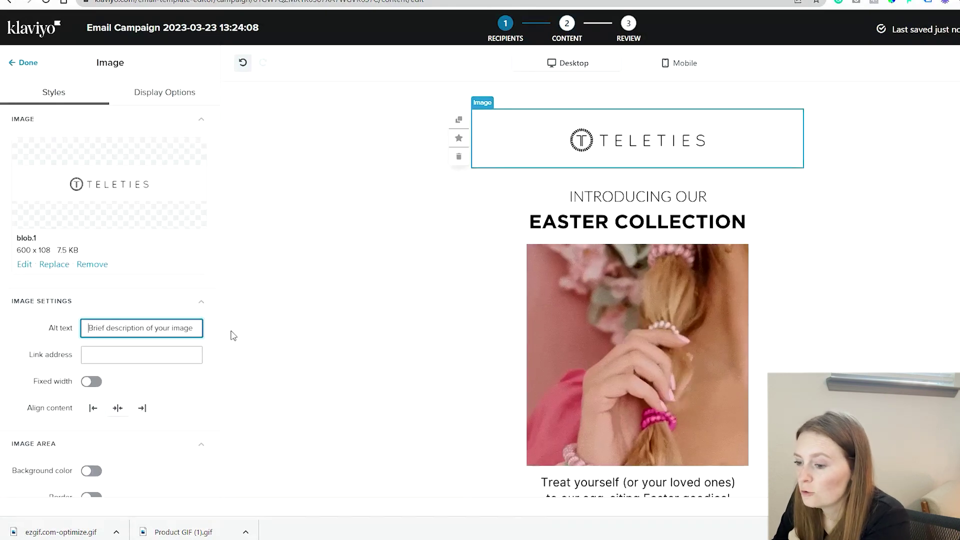
text(Tr)
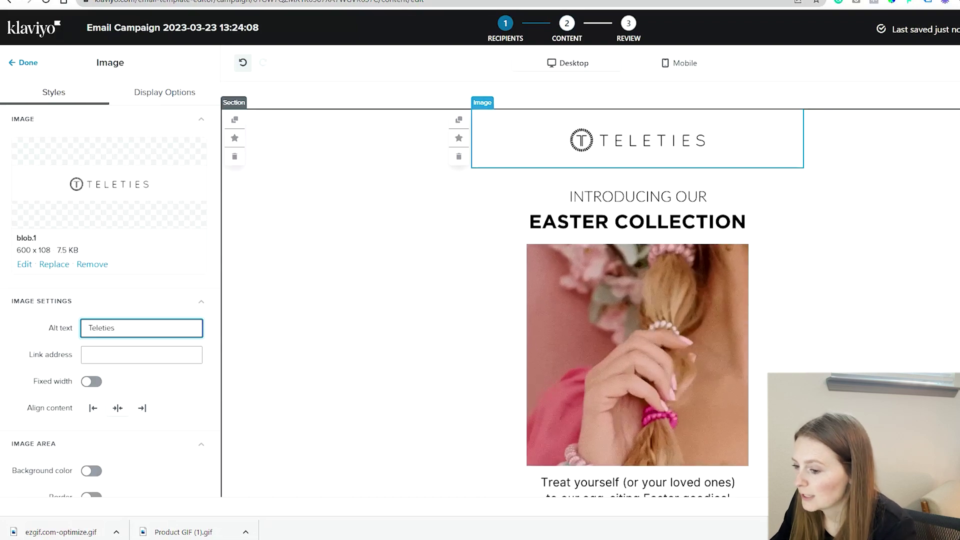
click(135, 355)
Set the alt text of the "EASTER COLLECTION" heading image to "Introducing our Easter collection" and finish editing it
click(616, 219)
click(618, 219)
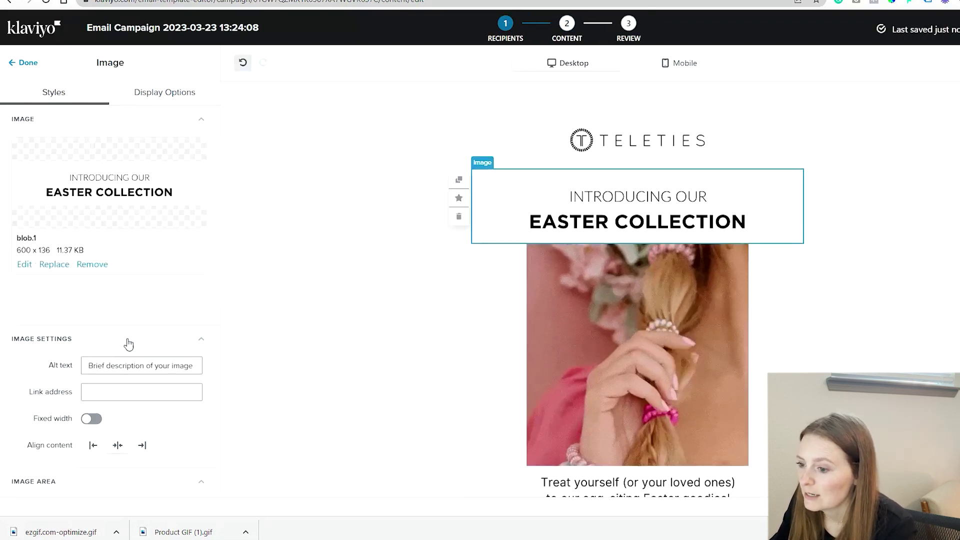
click(90, 328)
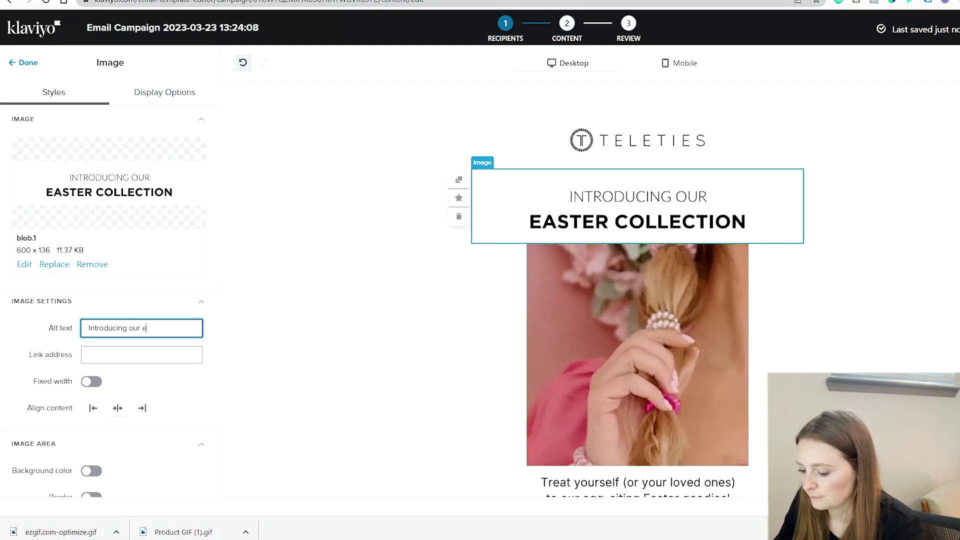
text(Introducing our easter collection)
right_click(153, 330)
click(175, 337)
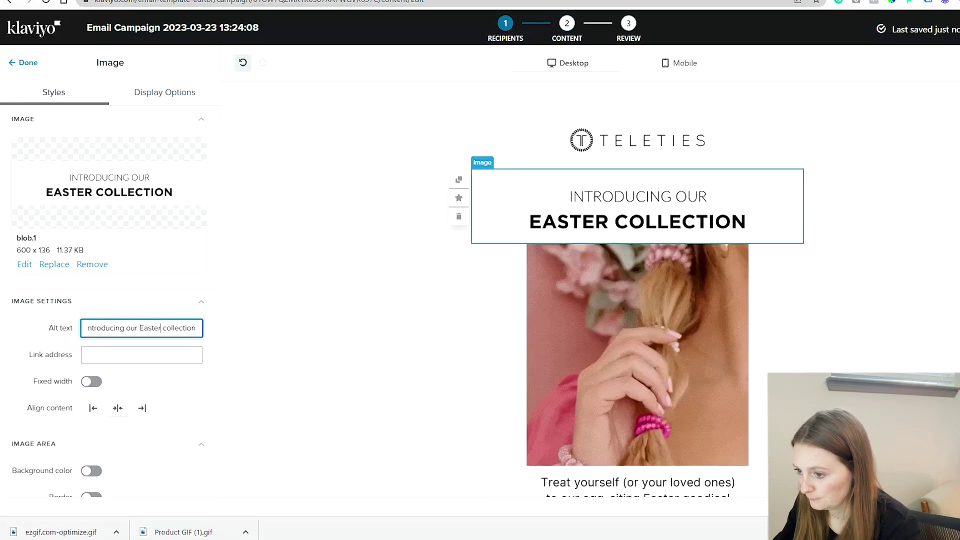
click(24, 62)
Open the email content of Variation B in the campaign's A/B test for editing
click(746, 313)
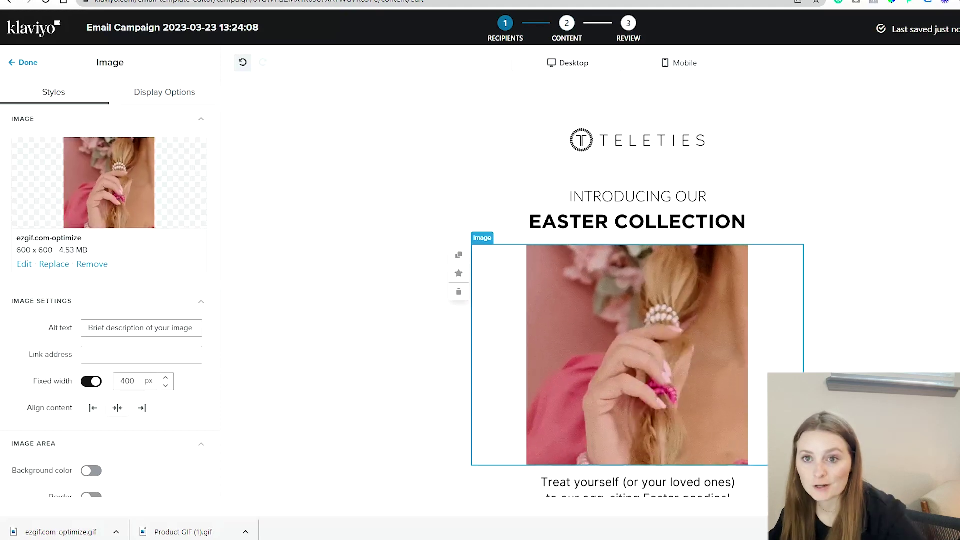
click(851, 300)
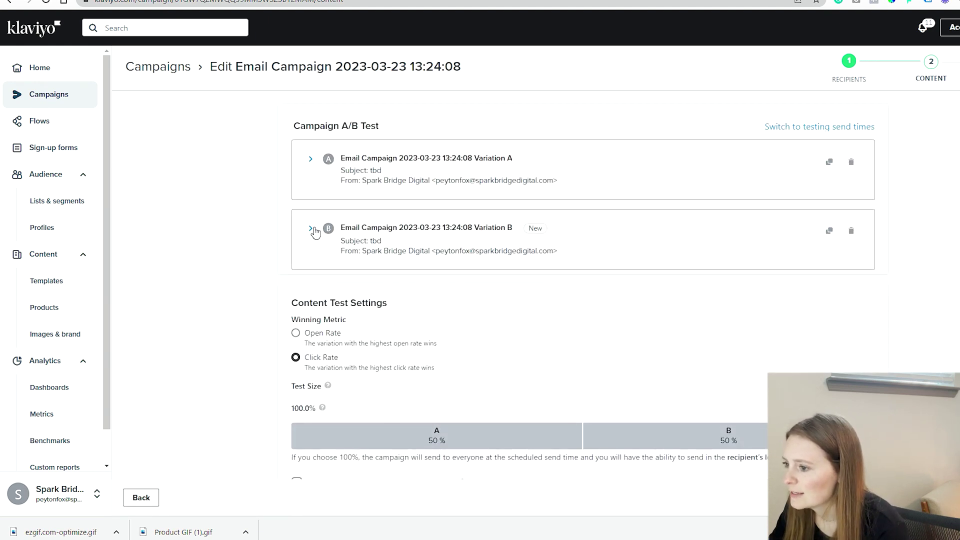
click(311, 228)
click(821, 264)
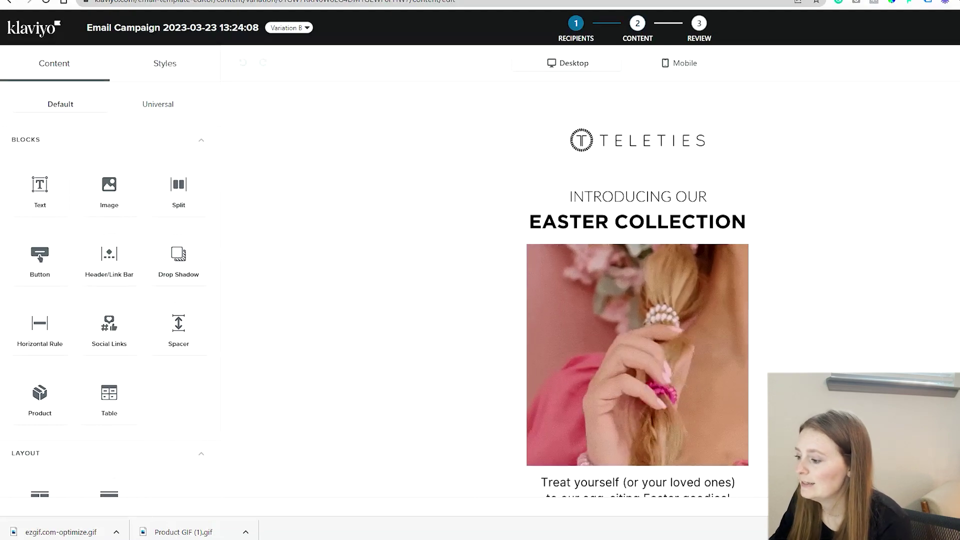
Examine the Variation B email from the header through the product and review sections to the "SPRING IS HERE" banner
scroll(637, 290, down, 2)
scroll(637, 290, down, 2)
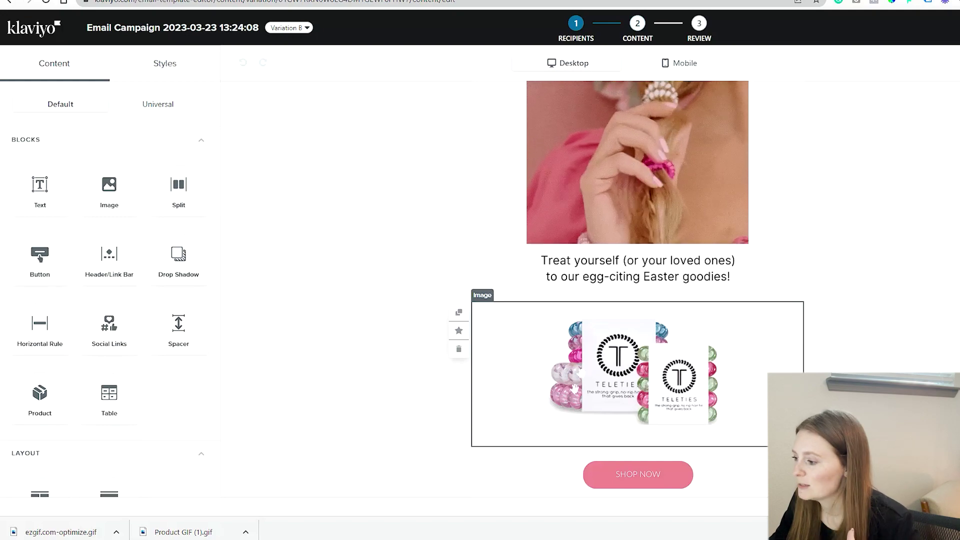
scroll(637, 320, down, 3)
scroll(637, 300, down, 5)
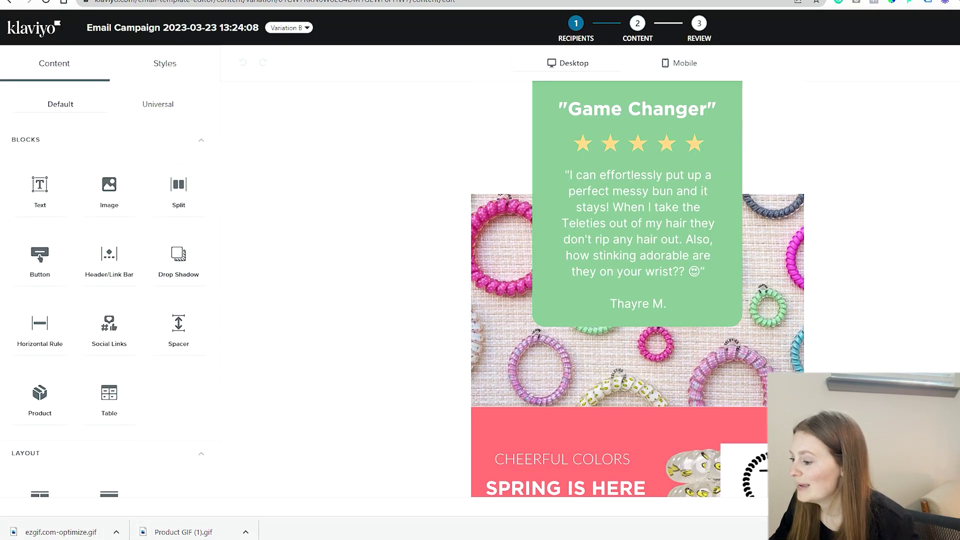
scroll(637, 288, down, 2)
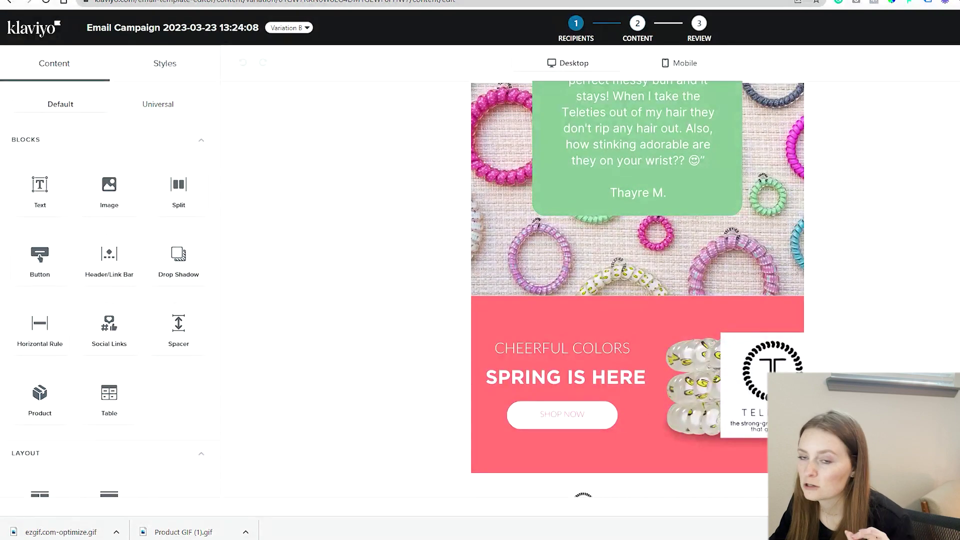
scroll(638, 288, up, 3)
scroll(638, 287, up, 10)
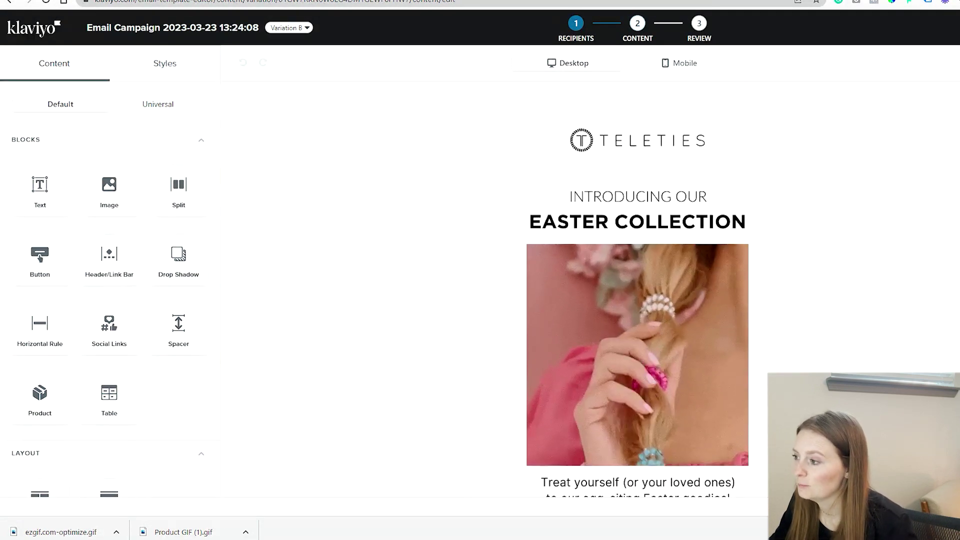
Add a text block between the TELETIES logo and the heading image, center it and enter "INTRODUCING OUR"
drag(40, 186, 680, 180)
triple_click(131, 196)
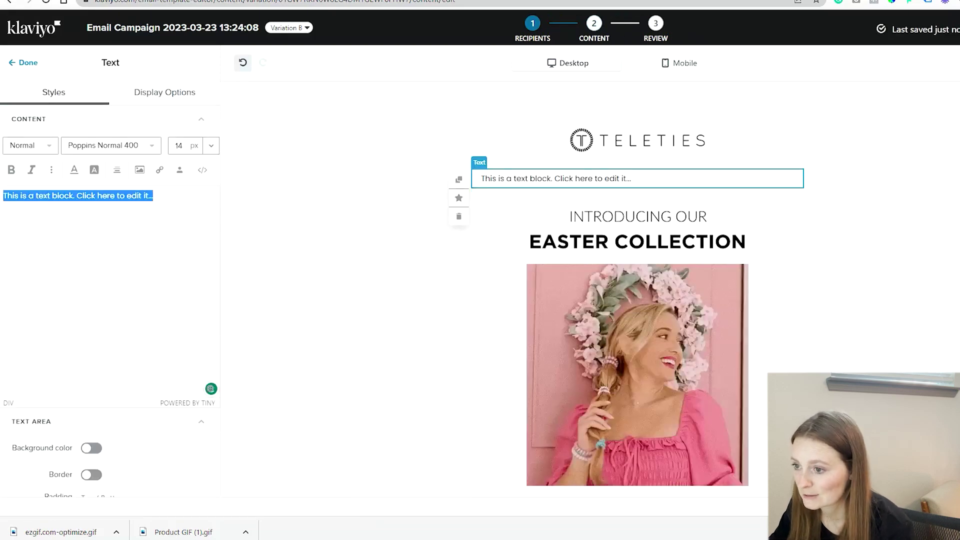
click(117, 170)
click(139, 147)
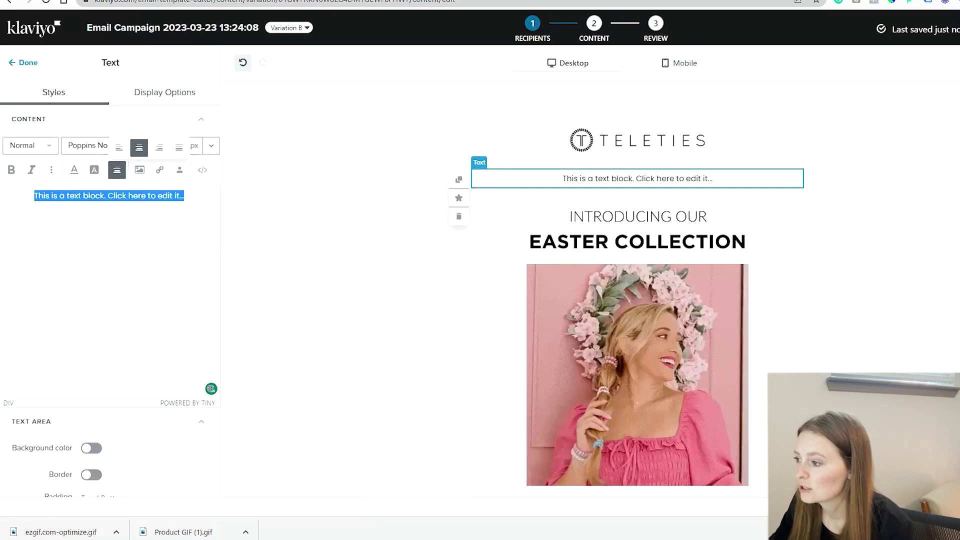
text(INTRODUCING OUR)
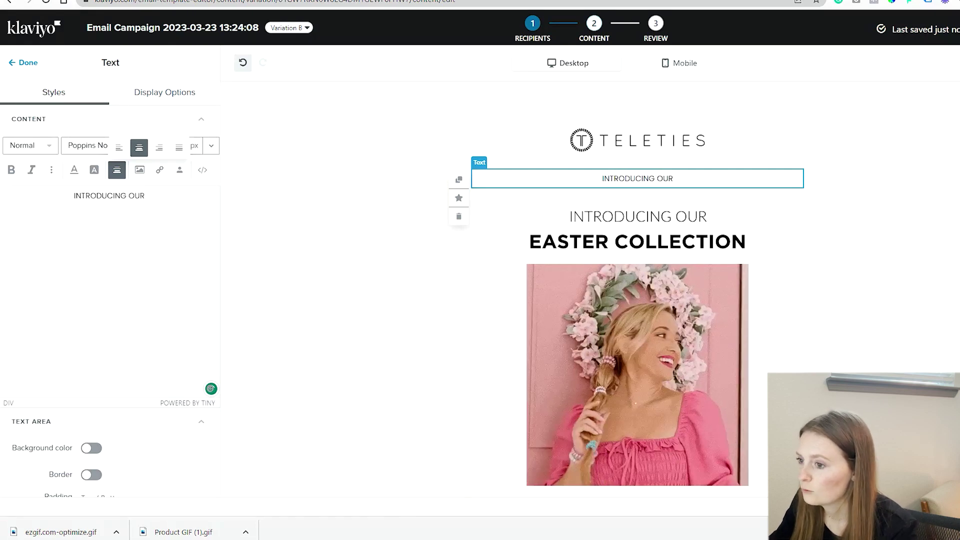
Set the "INTRODUCING OUR" text to 24 px and finish editing the block
double_click(137, 196)
click(214, 146)
click(199, 385)
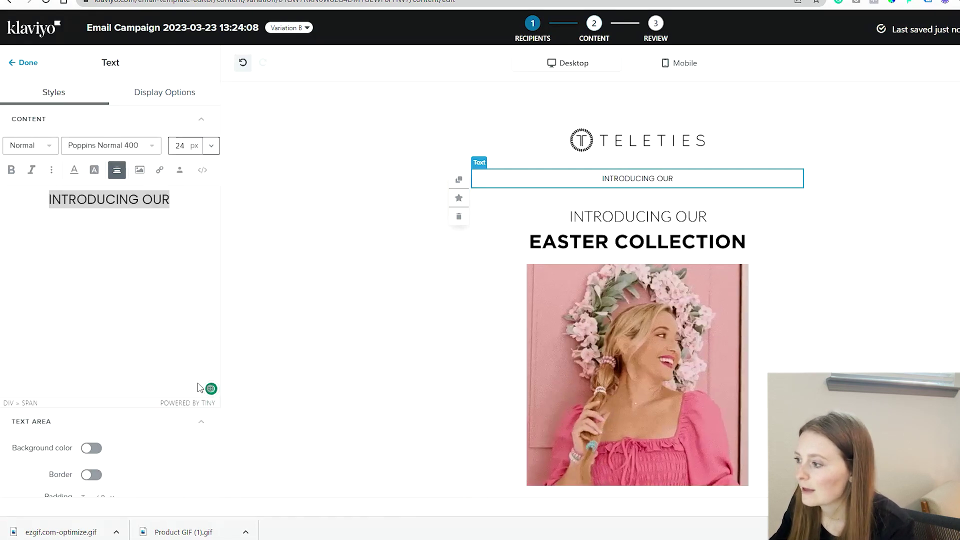
click(28, 63)
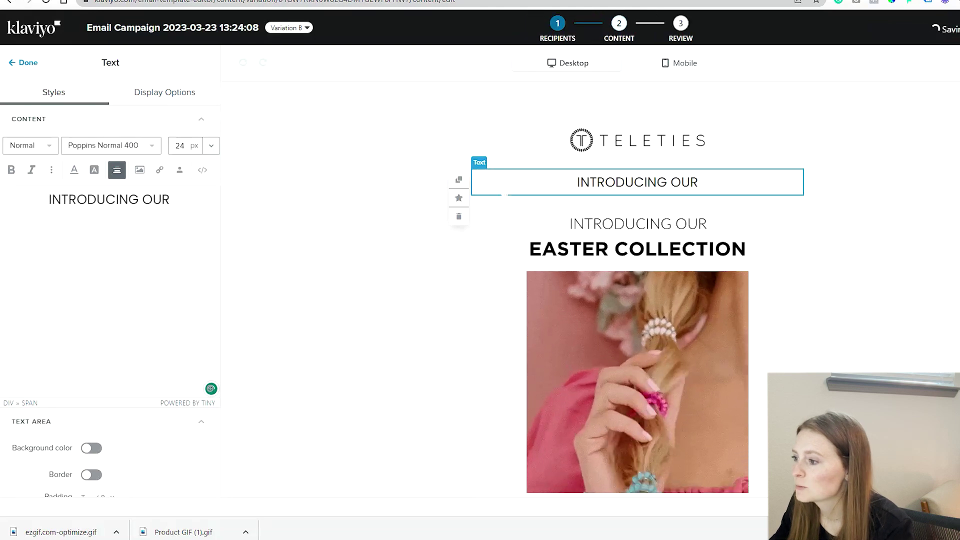
Duplicate the "INTRODUCING OUR" text block and replace the copy's text with "EASTER COLLECTION"
click(459, 180)
key(ctrl+a)
text(EASTER COLLECTION)
Format the "EASTER COLLECTION" text block in Poppins Extra-bold 800 and enlarge its font size
triple_click(123, 197)
click(155, 146)
scroll(131, 315, down, 4)
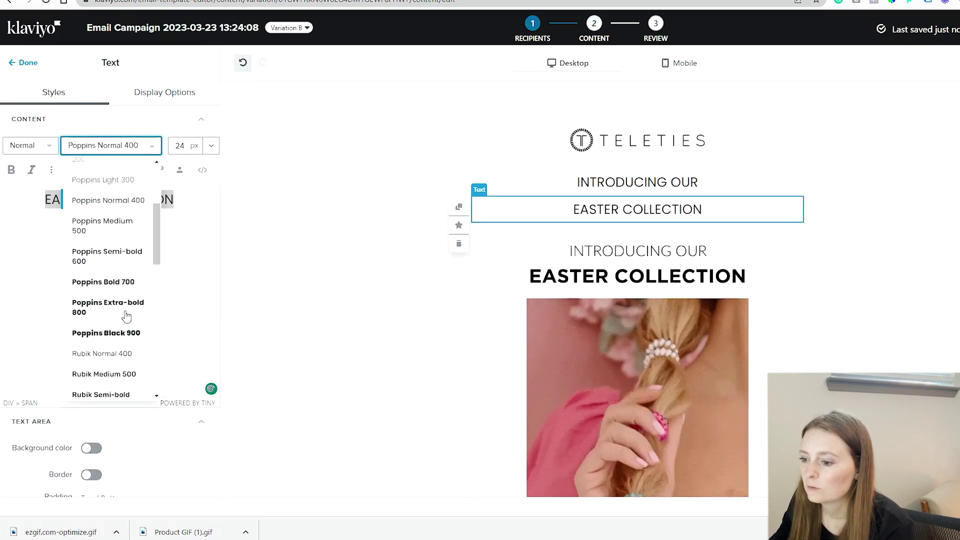
click(126, 319)
click(211, 145)
scroll(196, 382, down, 1)
click(179, 428)
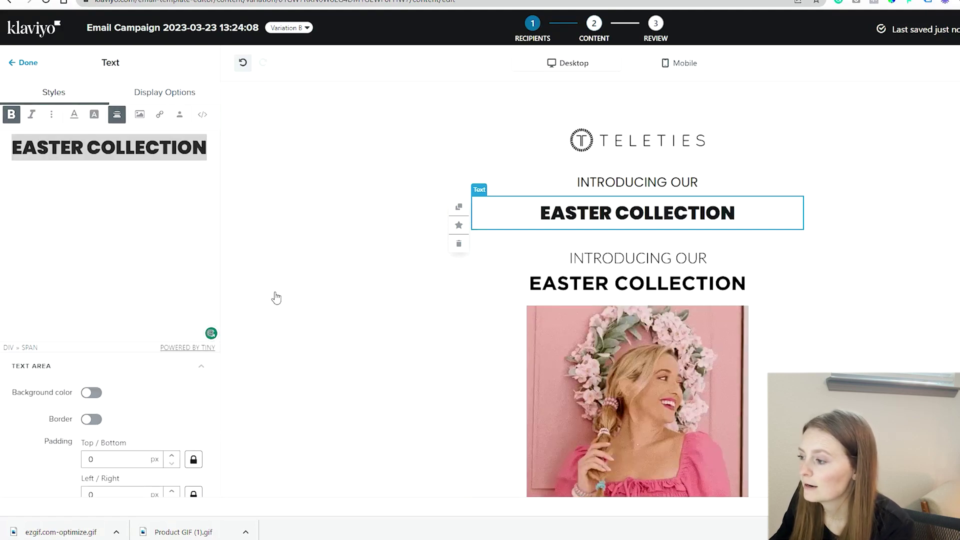
Delete the old heading image and set the bottom block padding of the "INTRODUCING OUR" text to 0 px
click(525, 275)
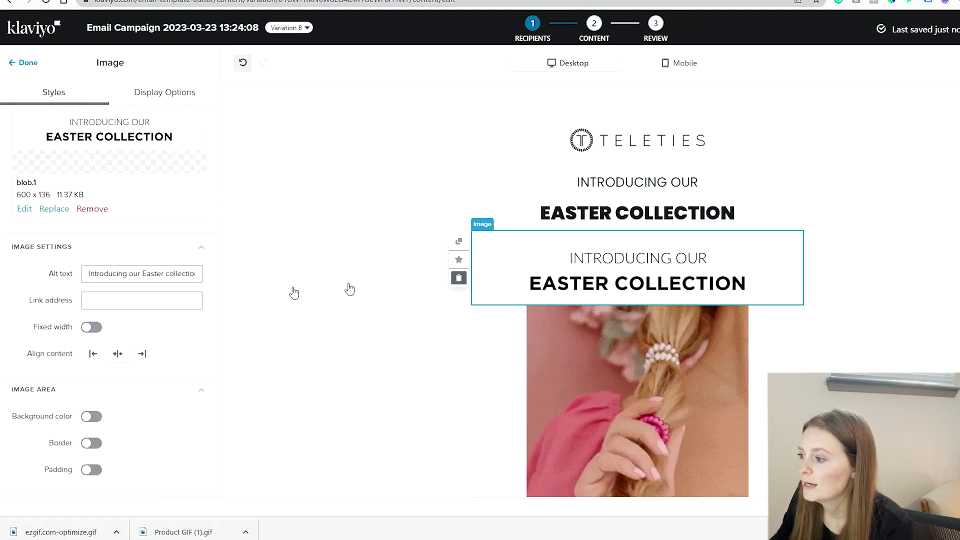
click(459, 278)
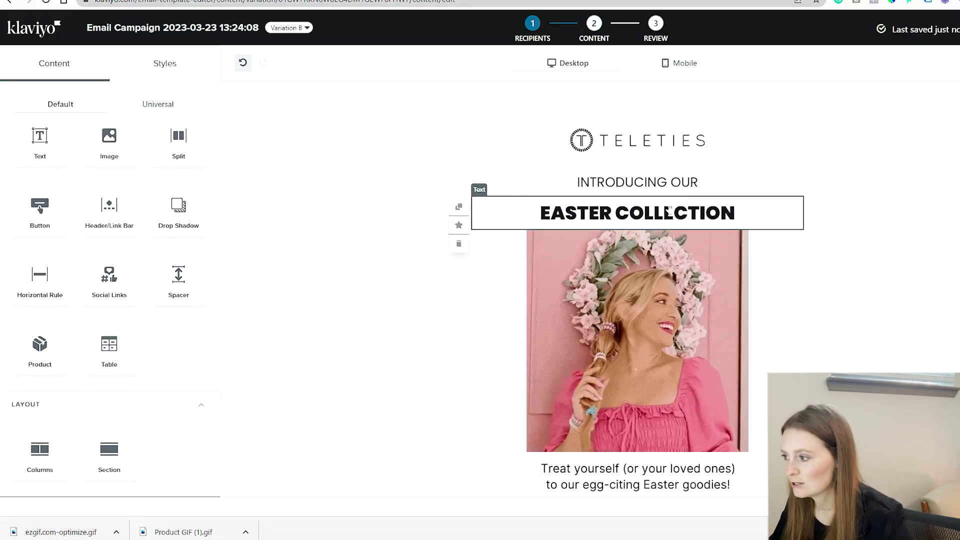
click(646, 183)
scroll(144, 364, down, 3)
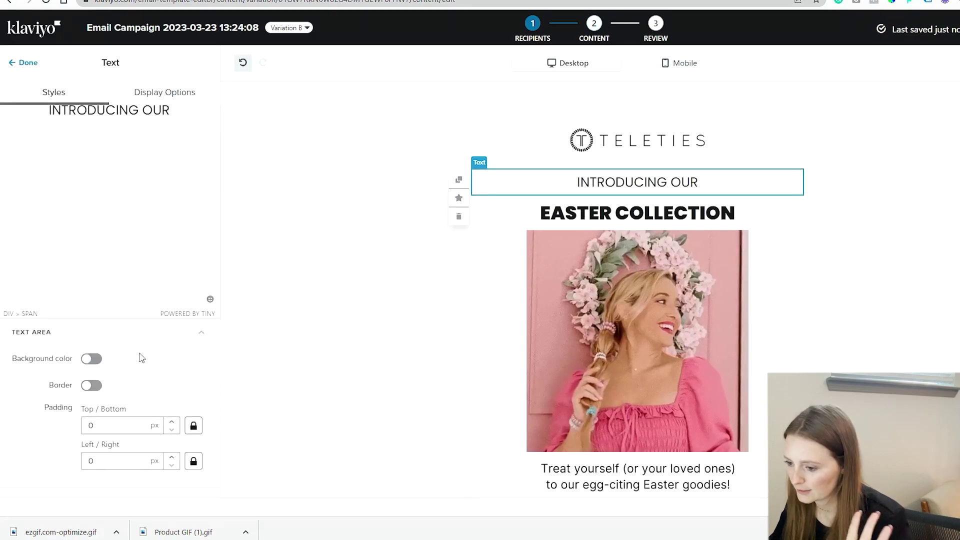
scroll(148, 425, down, 2)
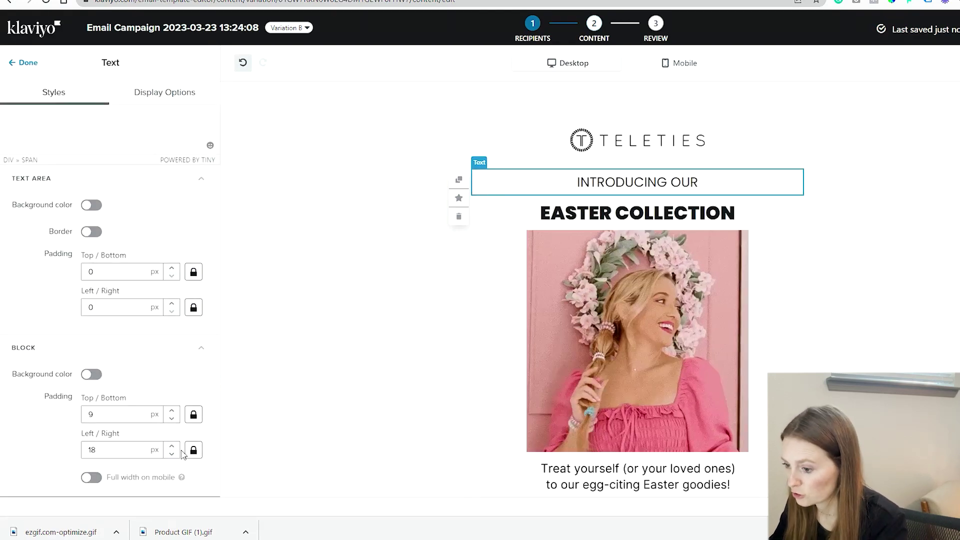
click(194, 414)
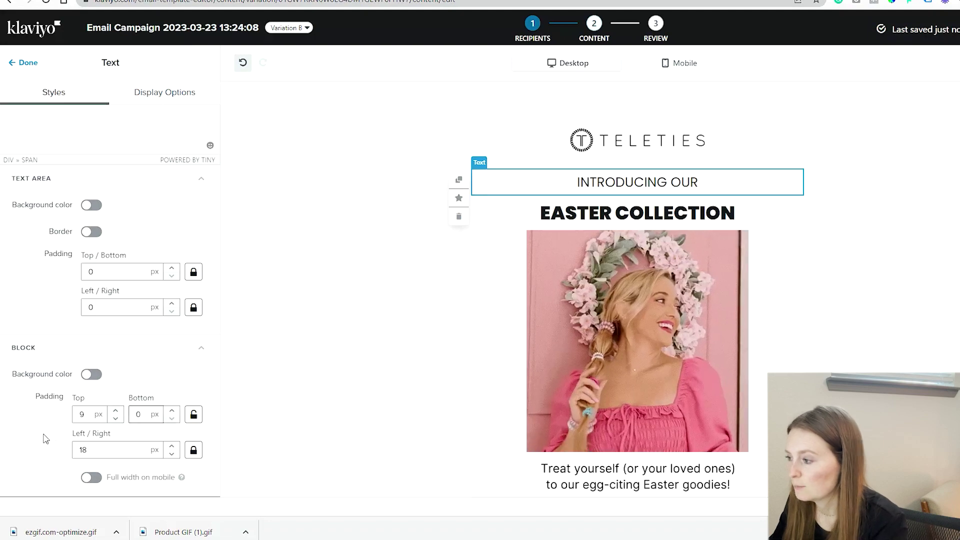
click(23, 63)
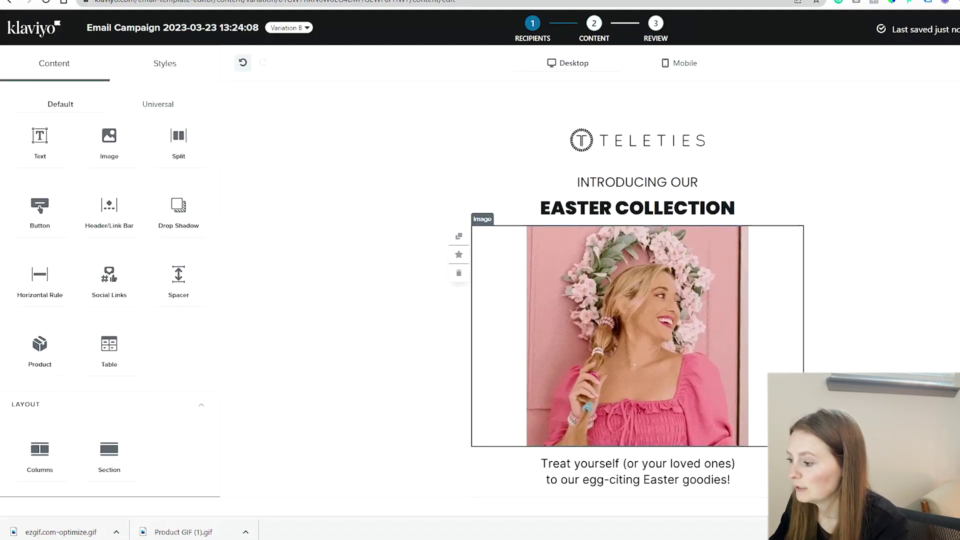
Add a text block between the "Treat yourself" image and the product image and start editing its placeholder text
scroll(689, 334, down, 2)
drag(40, 140, 613, 400)
click(140, 208)
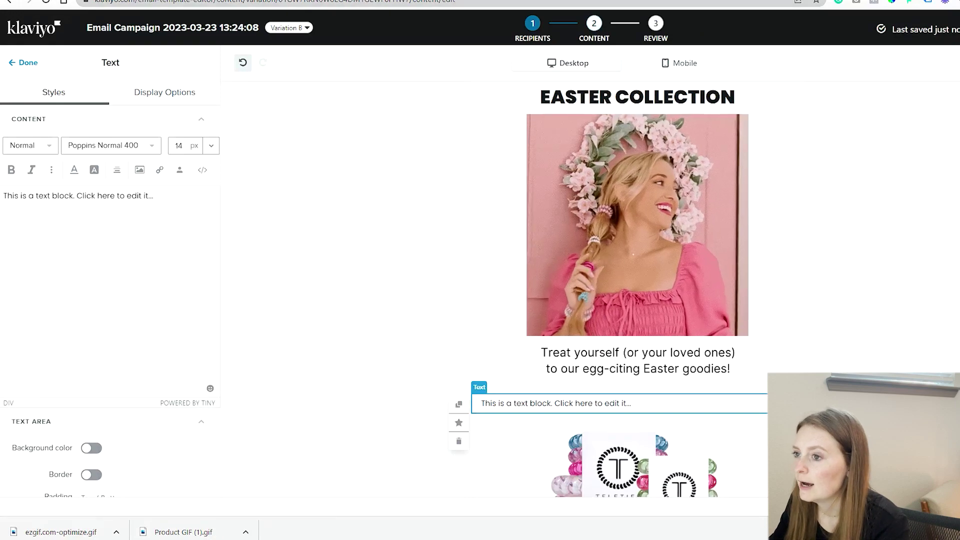
Copy the "Treat yourself (or your loved ones) to our egg-citing Easter goodies!" text from the Canva design into the new Klaviyo text block
click(218, 16)
double_click(650, 365)
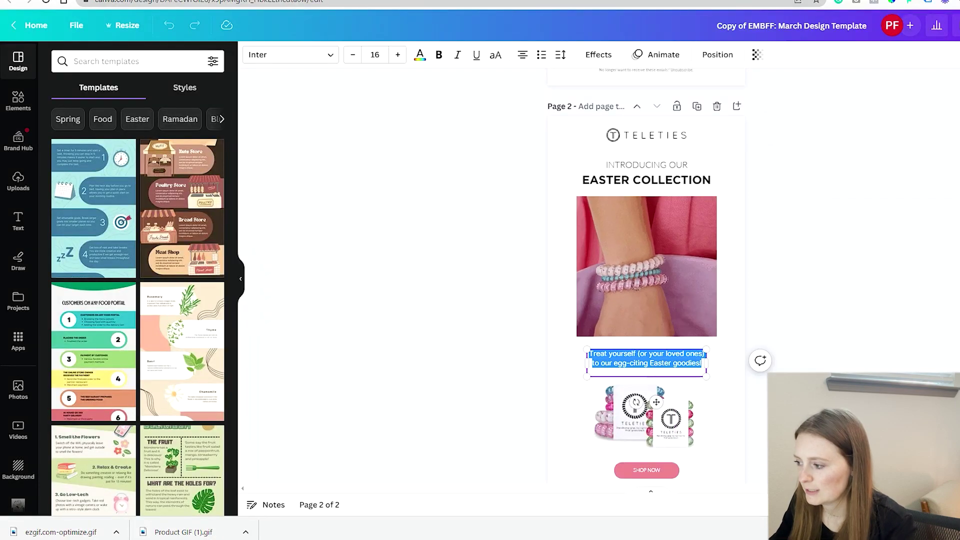
key(ctrl+Tab)
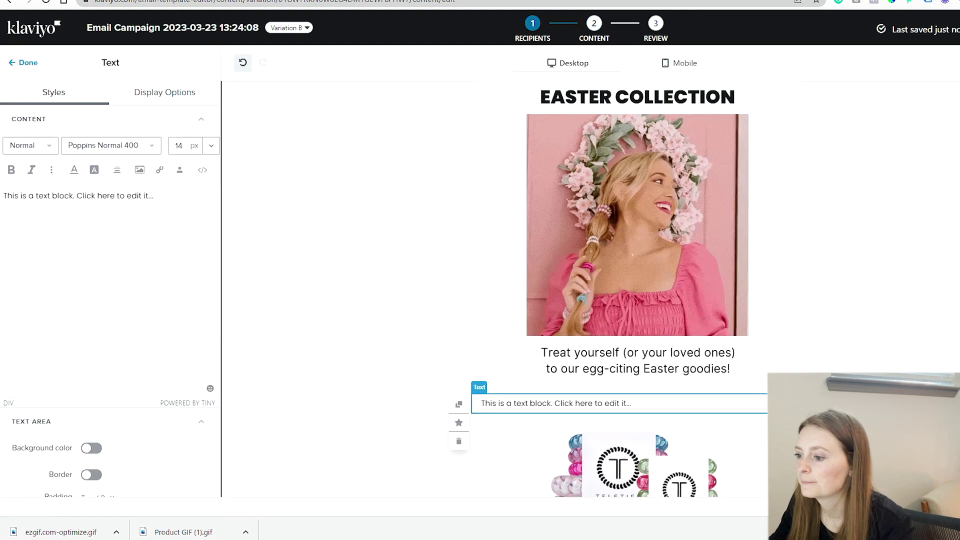
key(ctrl+a)
key(ctrl+v)
key(ctrl+a)
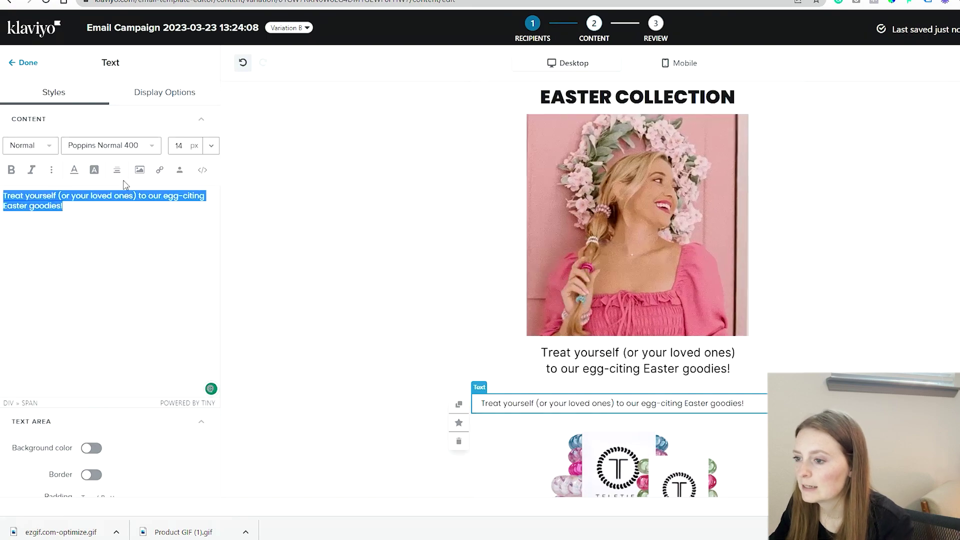
Center the "Treat yourself (or your loved ones) to our egg-citing Easter goodies!" text and set its font size to 20 px
key(ctrl+s)
key(Escape)
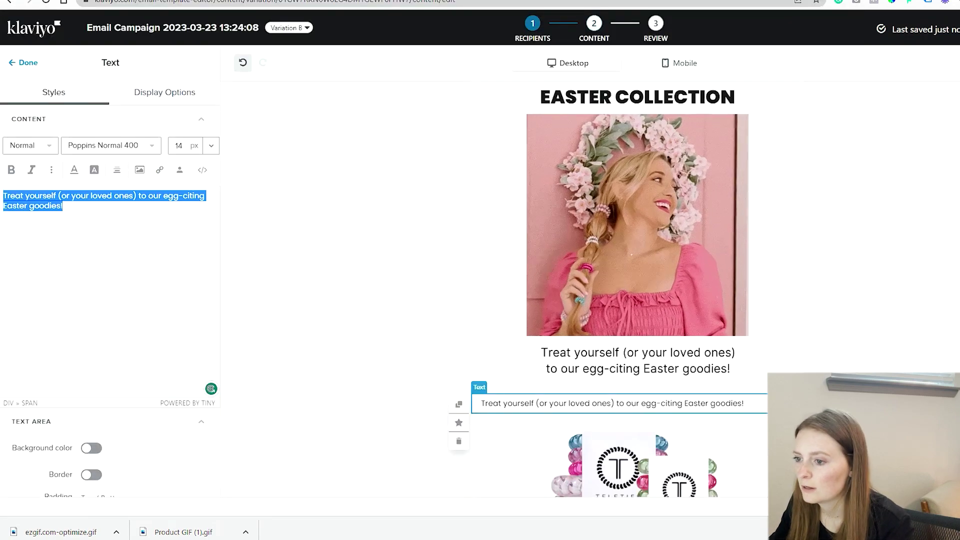
click(117, 170)
click(139, 148)
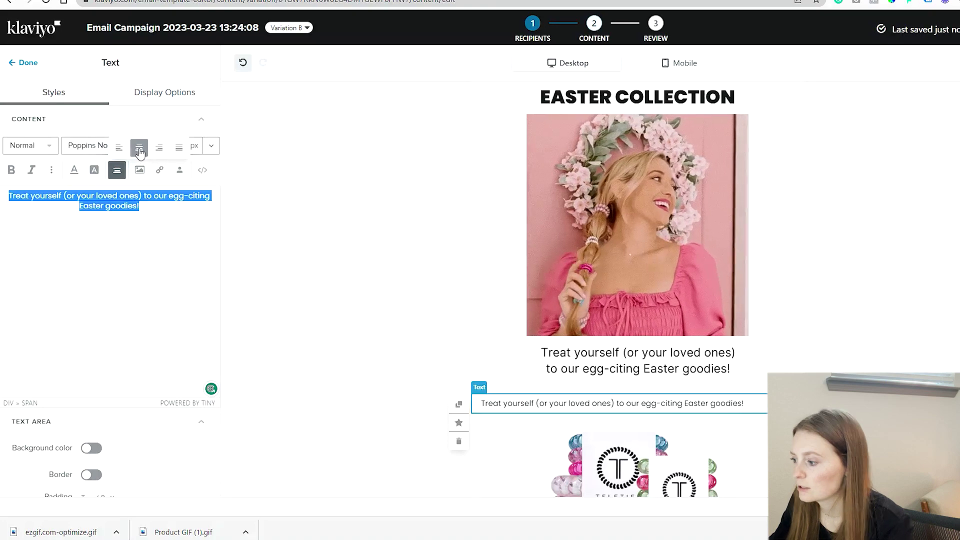
click(210, 146)
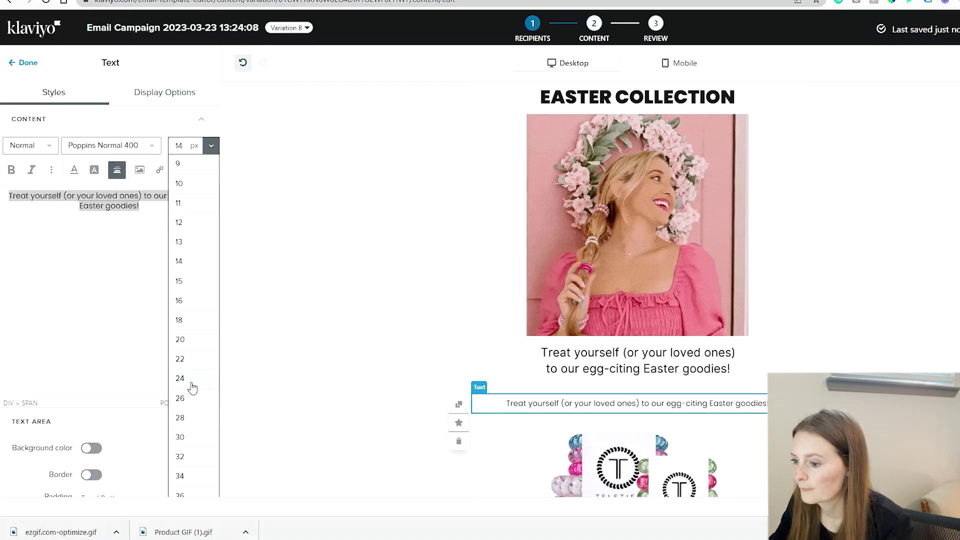
click(191, 384)
click(210, 146)
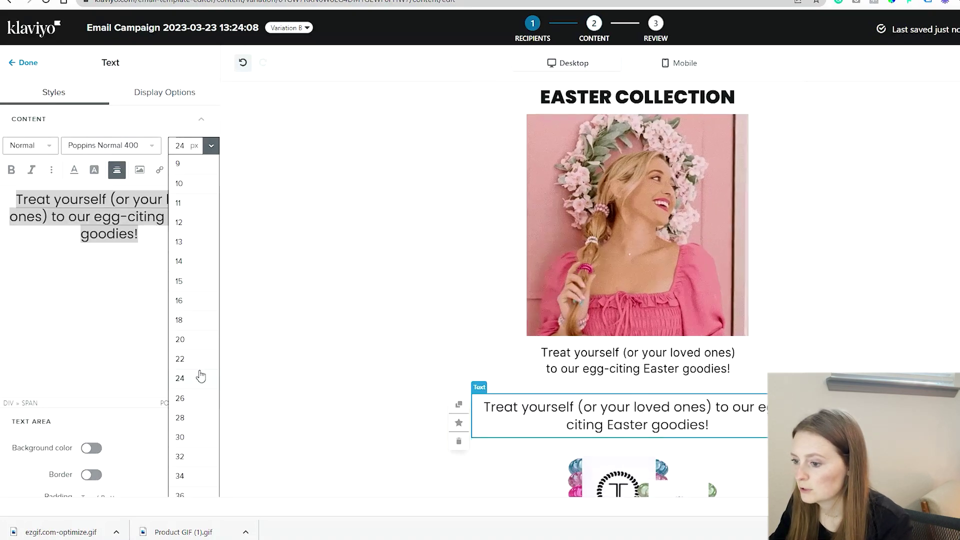
click(199, 375)
click(211, 145)
click(183, 360)
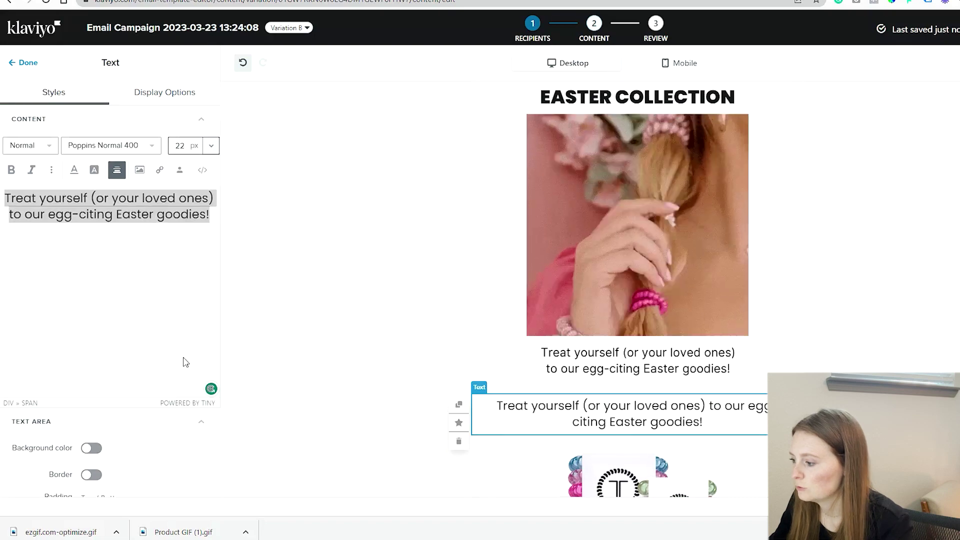
click(211, 146)
click(182, 340)
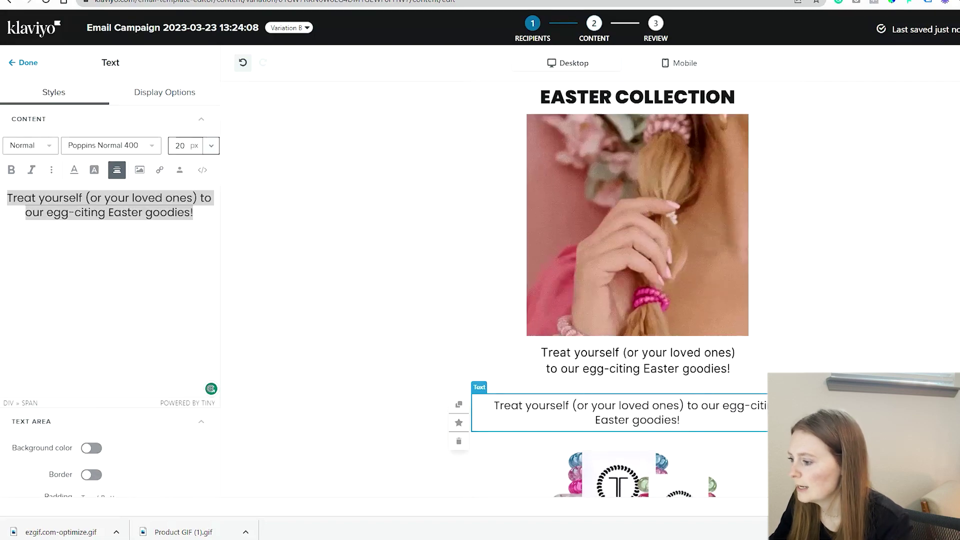
Set the text block's left/right block padding to 55 px and delete the old "Treat yourself" image above it
scroll(170, 322, down, 4)
scroll(110, 320, down, 1)
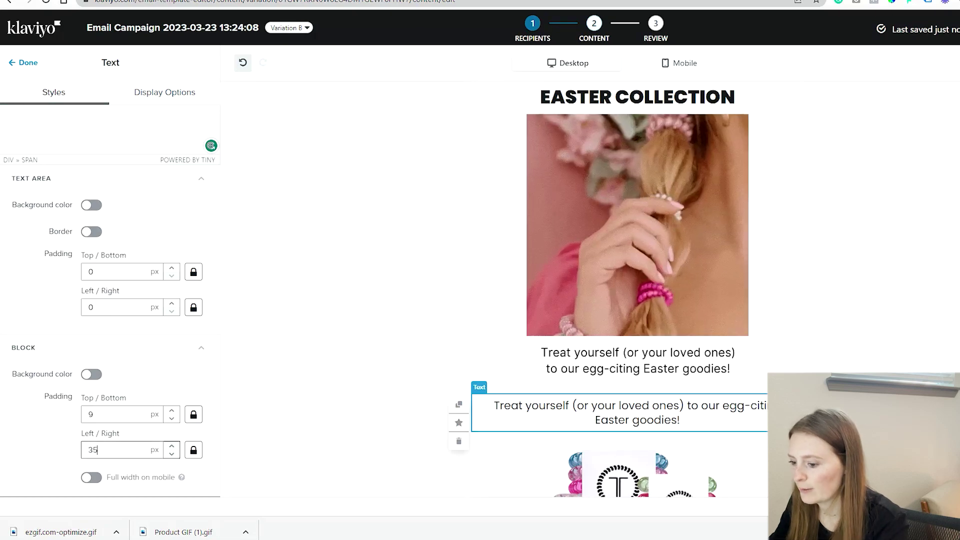
text(55)
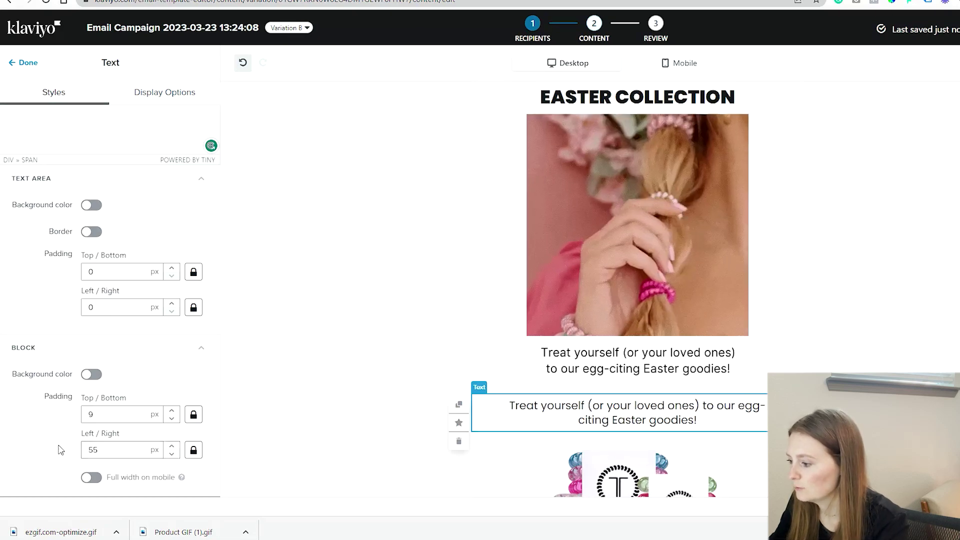
click(459, 383)
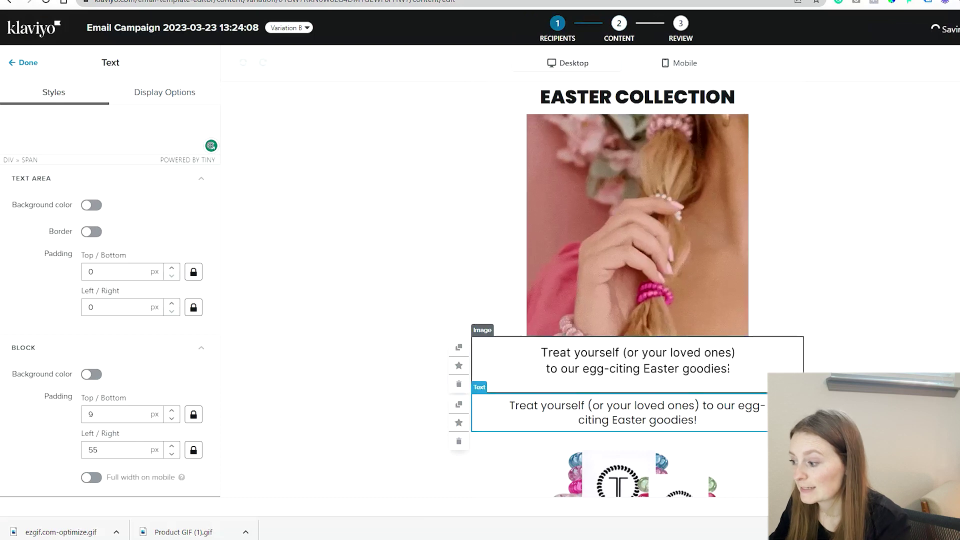
Set the "Treat yourself" text block's top/bottom block padding to 15 px and finish editing it
click(93, 414)
key(BackSpace)
text(13)
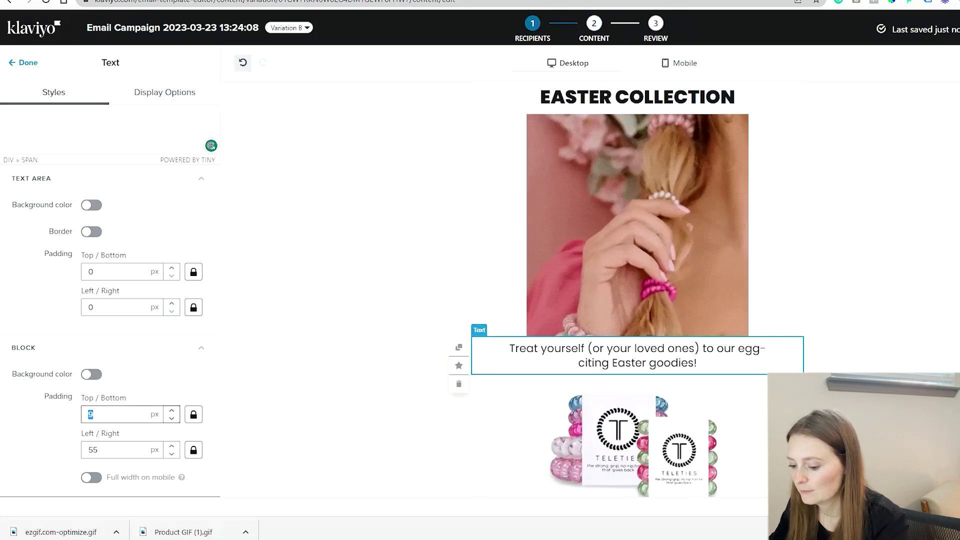
double_click(91, 414)
key(Up)
key(Up)
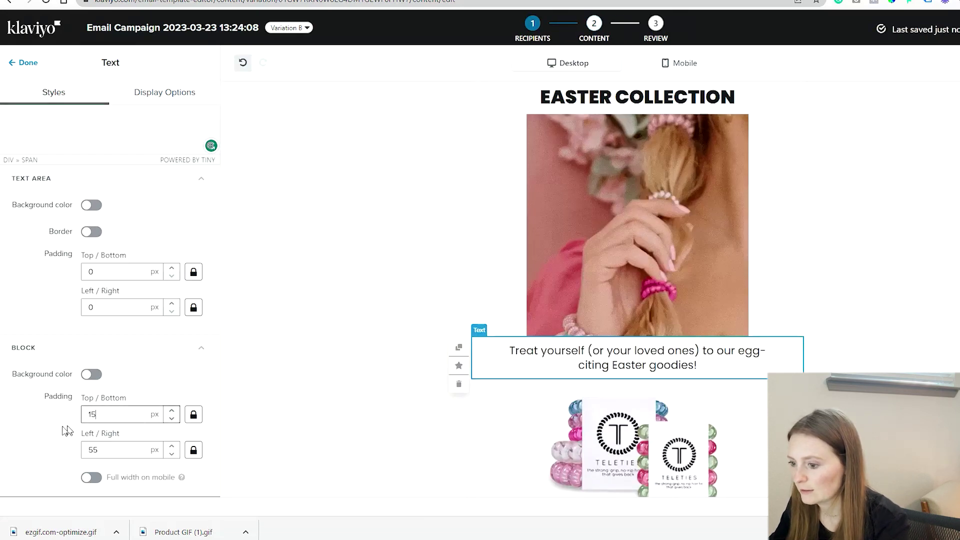
key(Escape)
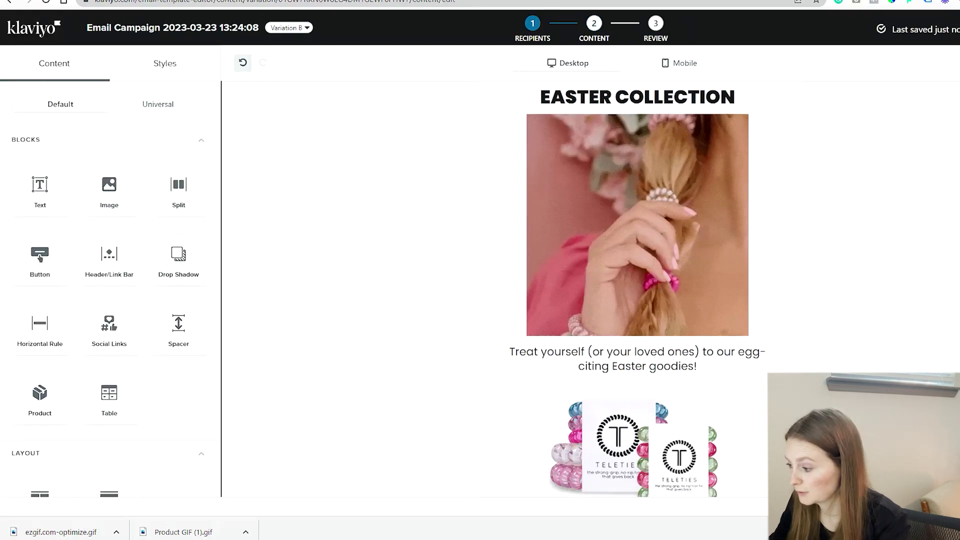
Add a SHOP NOW button block below the product image and color it #E4838F, sampled from the old button image
scroll(637, 280, down, 5)
drag(40, 258, 637, 255)
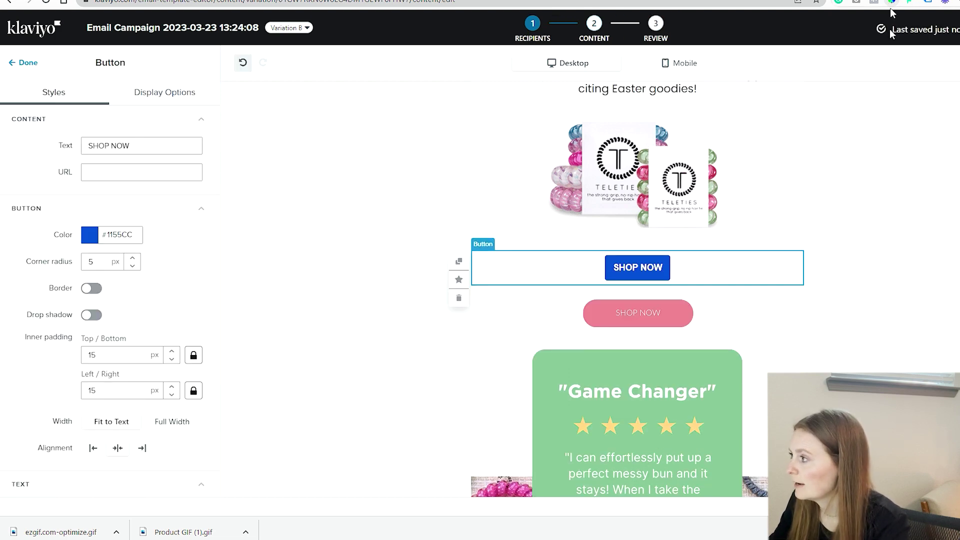
click(638, 312)
key(ctrl+c)
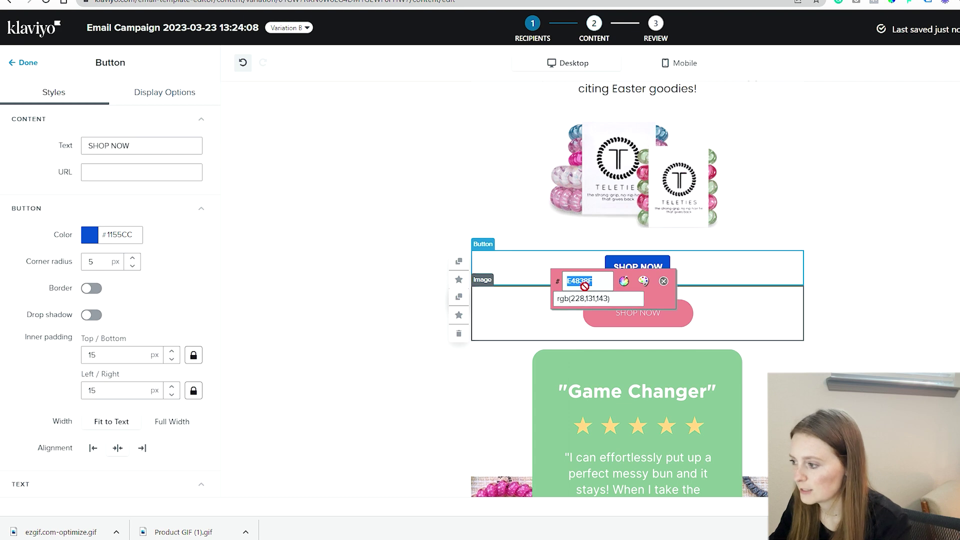
click(664, 281)
click(121, 234)
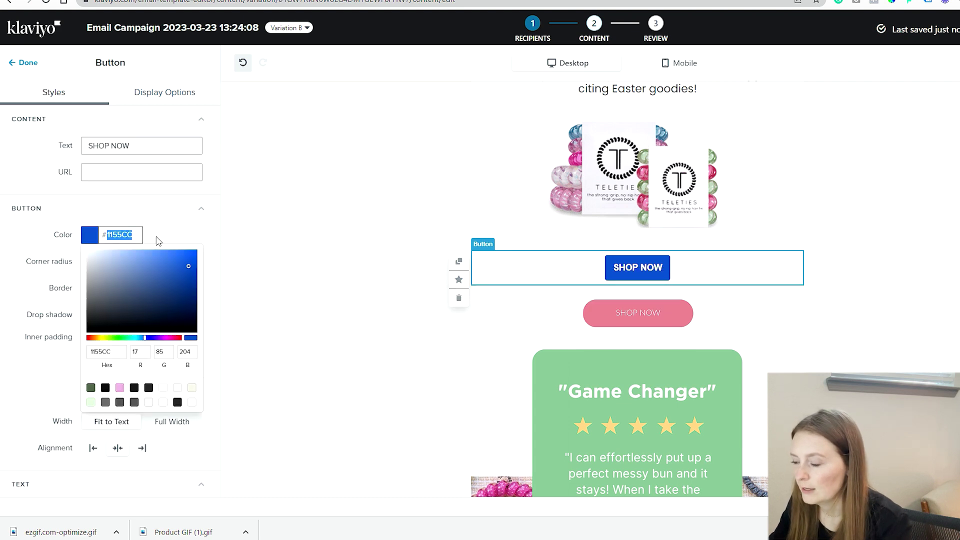
key(ctrl+v)
click(182, 242)
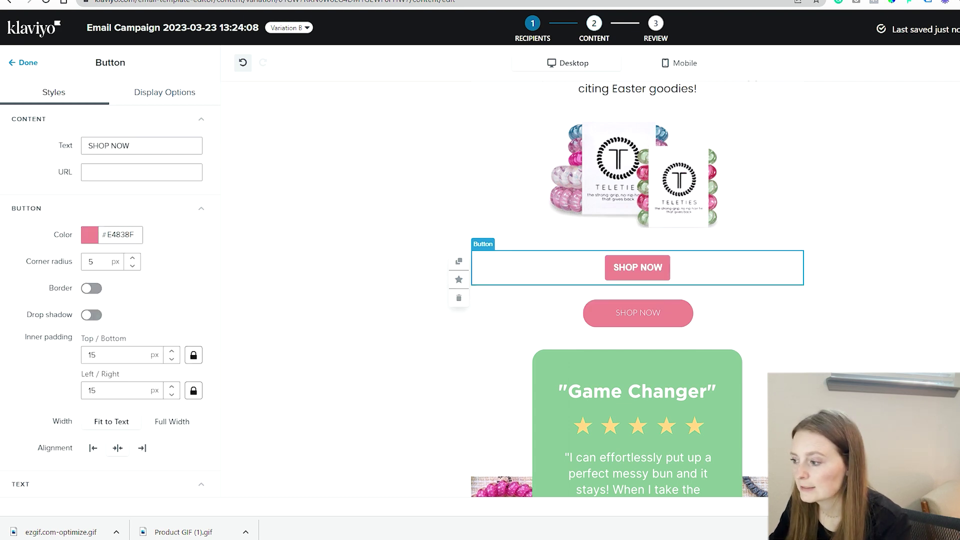
Set the SHOP NOW button's font to Poppins Light 300 and its corner radius to 29 px
click(181, 295)
scroll(145, 338, down, 5)
click(163, 293)
scroll(163, 331, up, 3)
click(149, 437)
scroll(125, 350, up, 5)
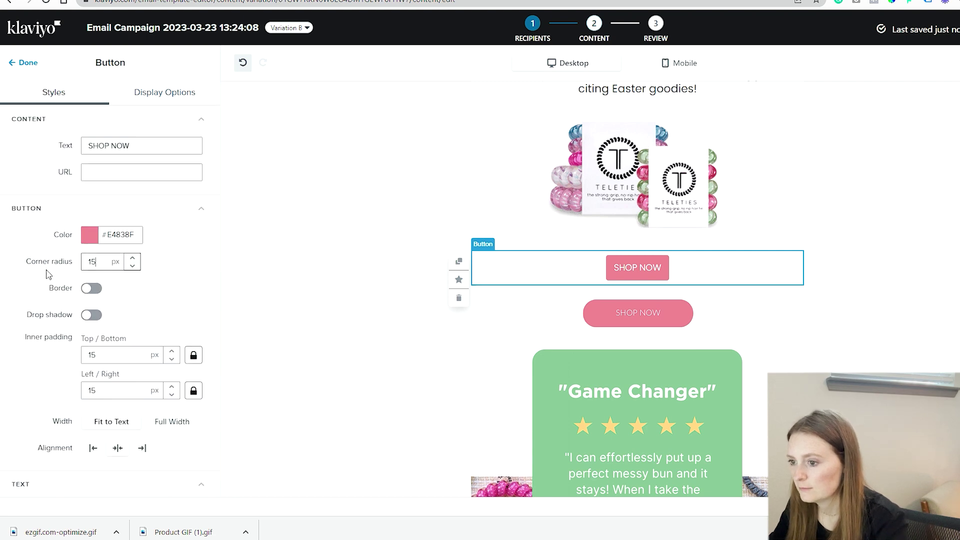
click(133, 258)
Set the button's inner padding to 17 px top/bottom and 62 px left/right, and delete the old SHOP NOW image
scroll(152, 323, down, 2)
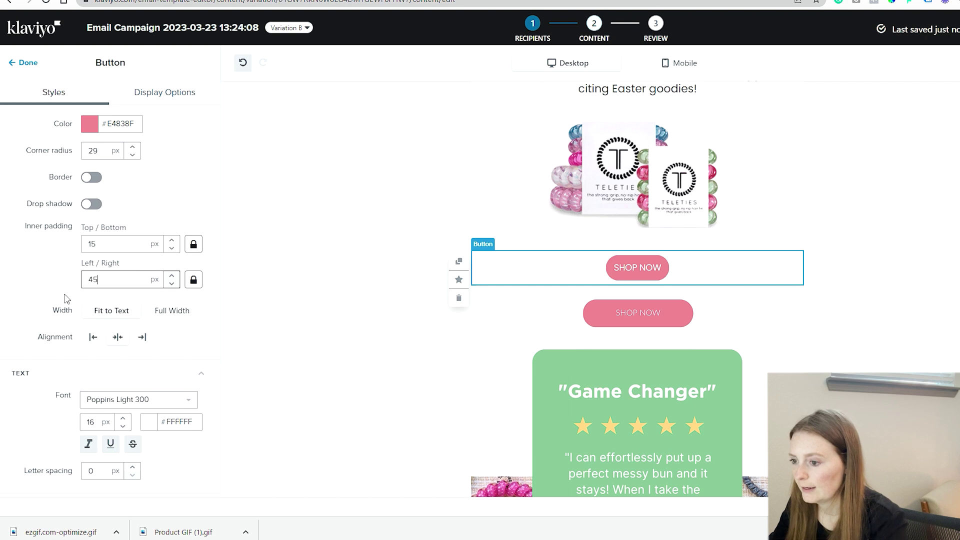
click(46, 285)
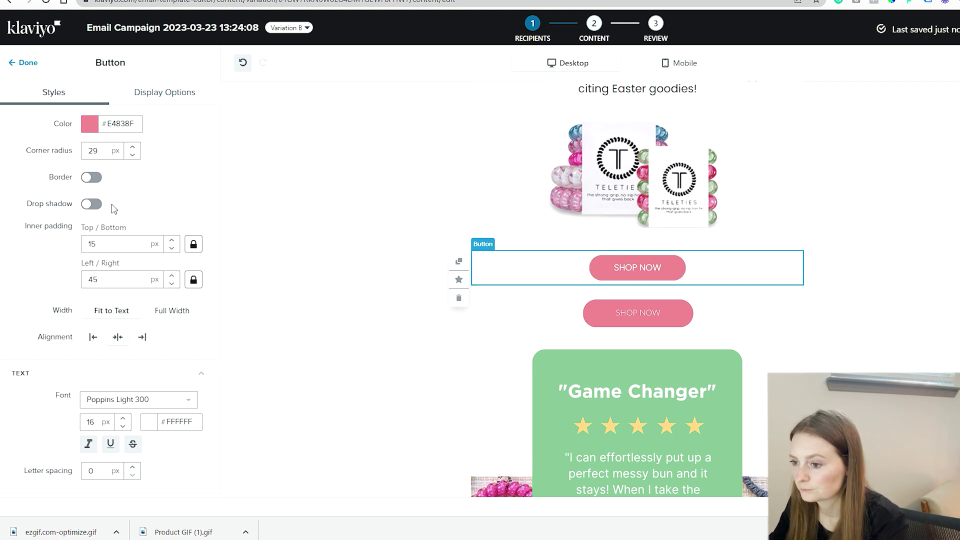
click(172, 241)
click(171, 241)
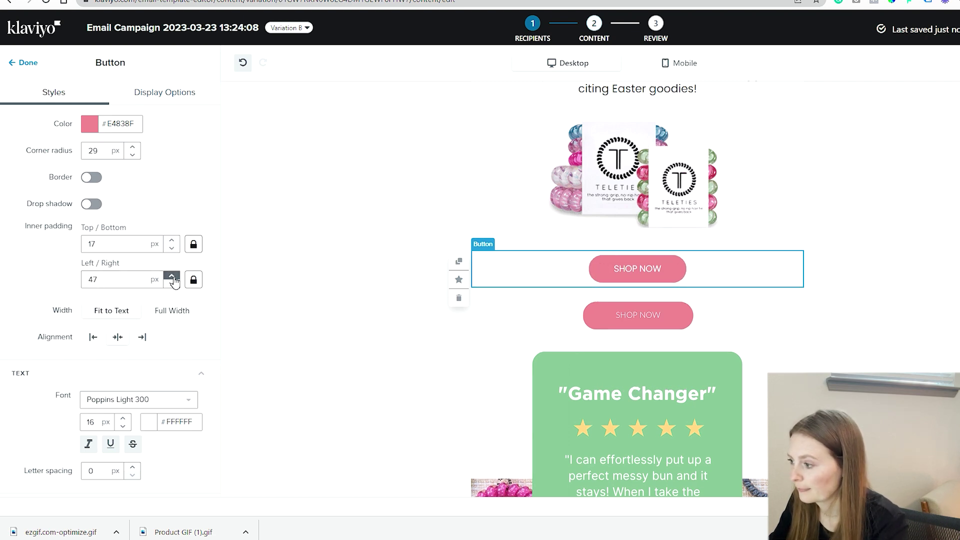
click(36, 65)
click(459, 336)
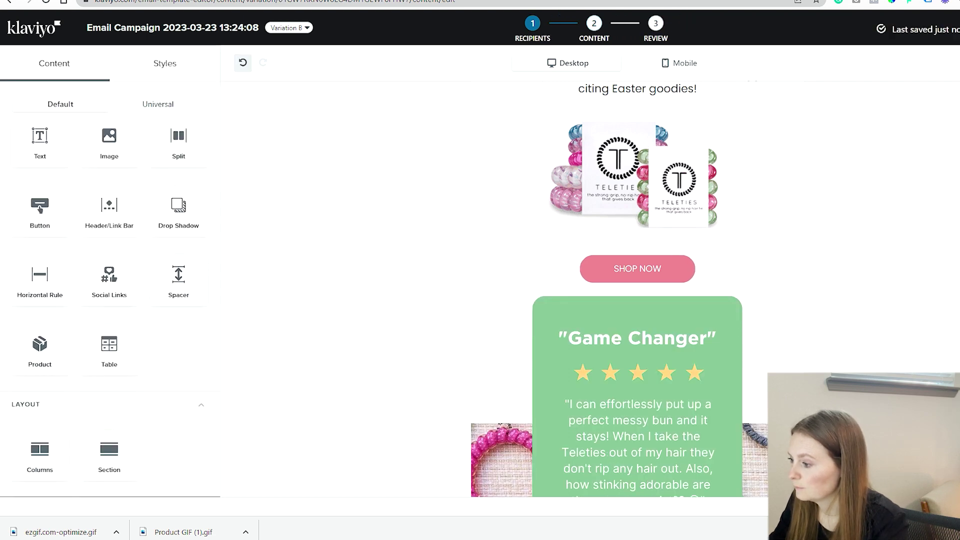
Add an equal two-column layout below the "SPRING IS HERE" banner near the end of the email
scroll(702, 261, down, 2)
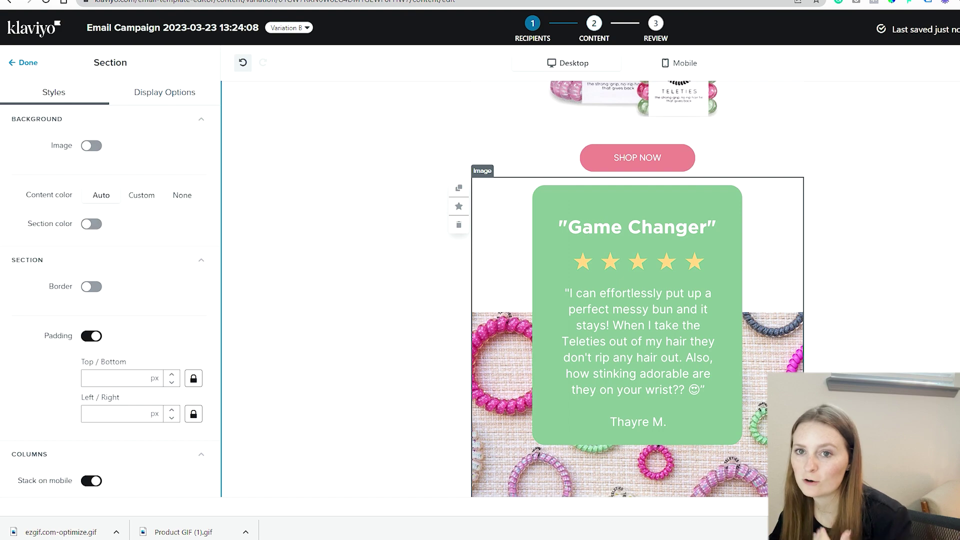
scroll(638, 290, down, 4)
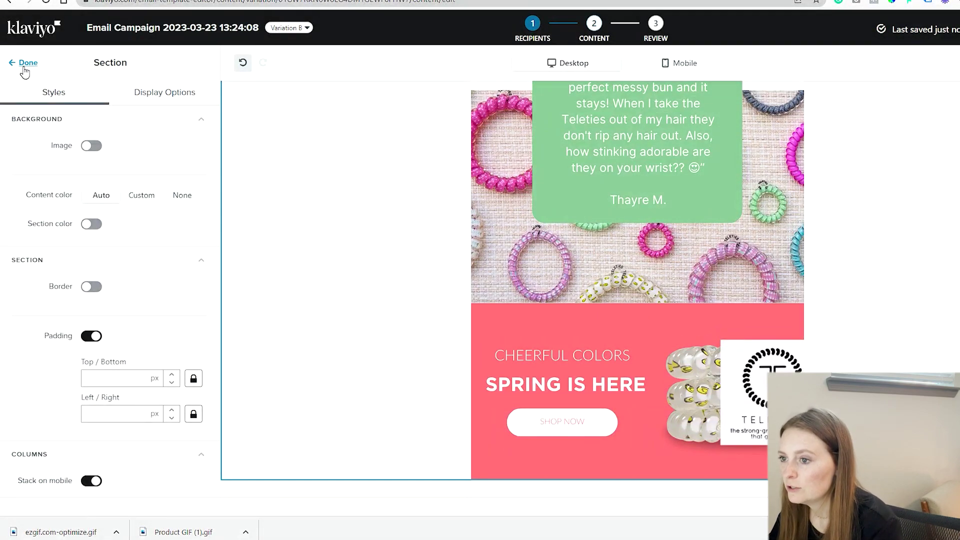
click(23, 65)
scroll(109, 390, down, 1)
drag(40, 450, 623, 268)
click(492, 153)
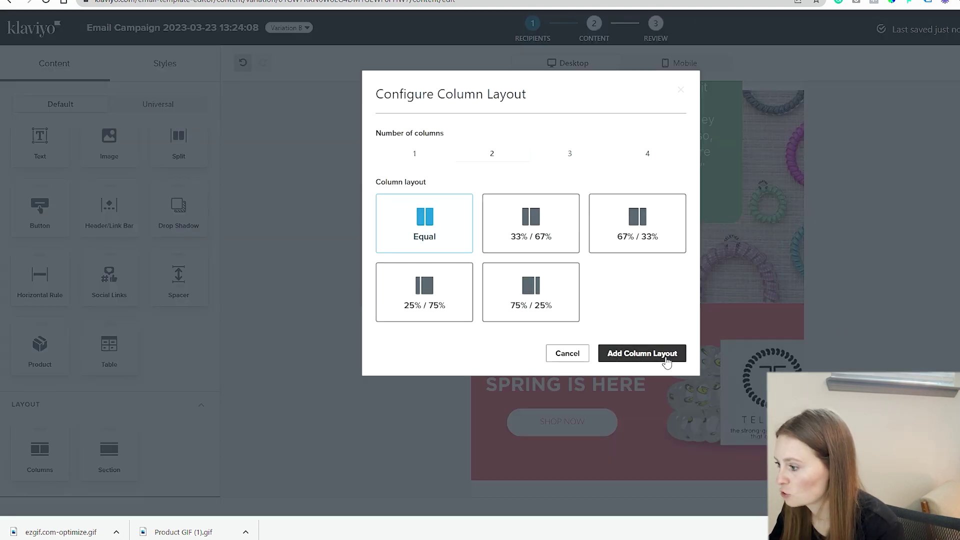
click(653, 353)
Move the "SPRING IS HERE" banner image into the right column of the new two-column layout
scroll(620, 245, down, 2)
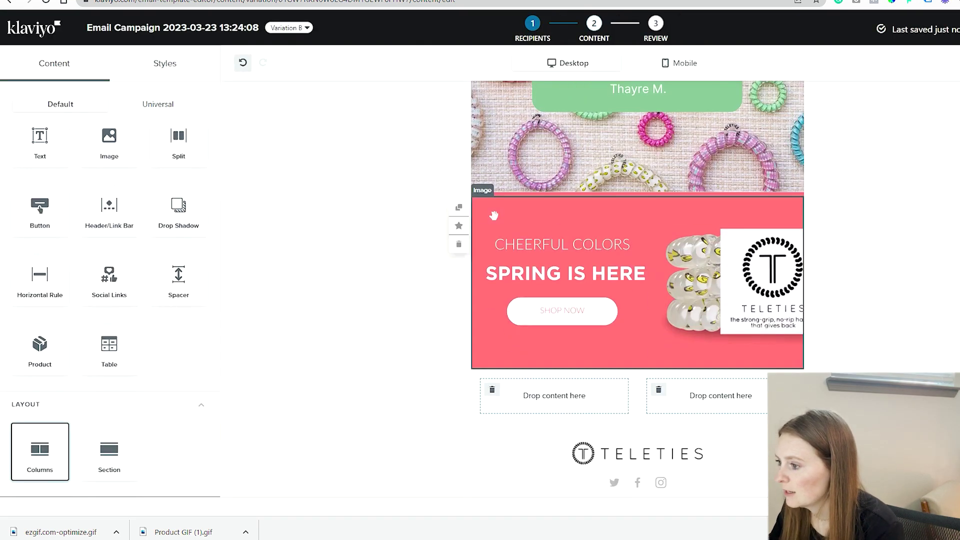
click(525, 229)
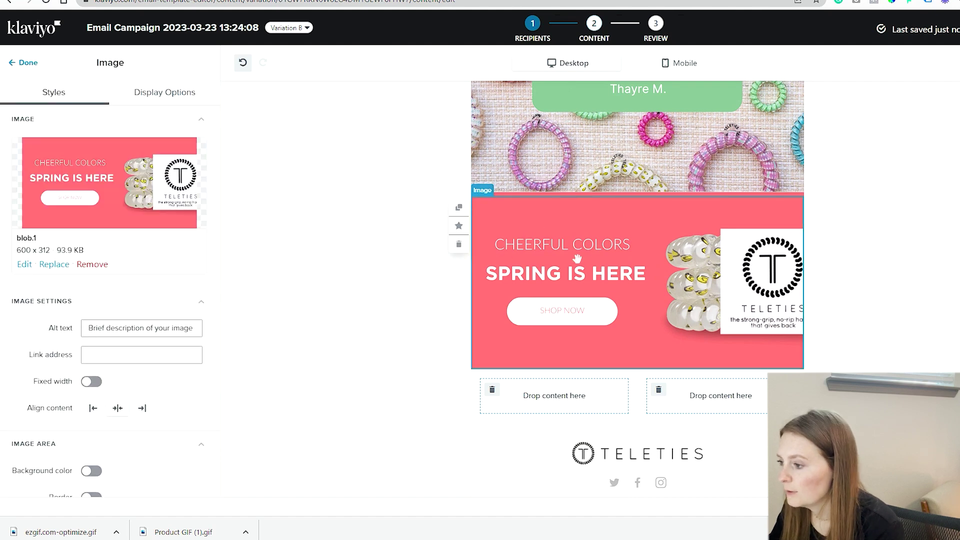
drag(591, 263, 697, 403)
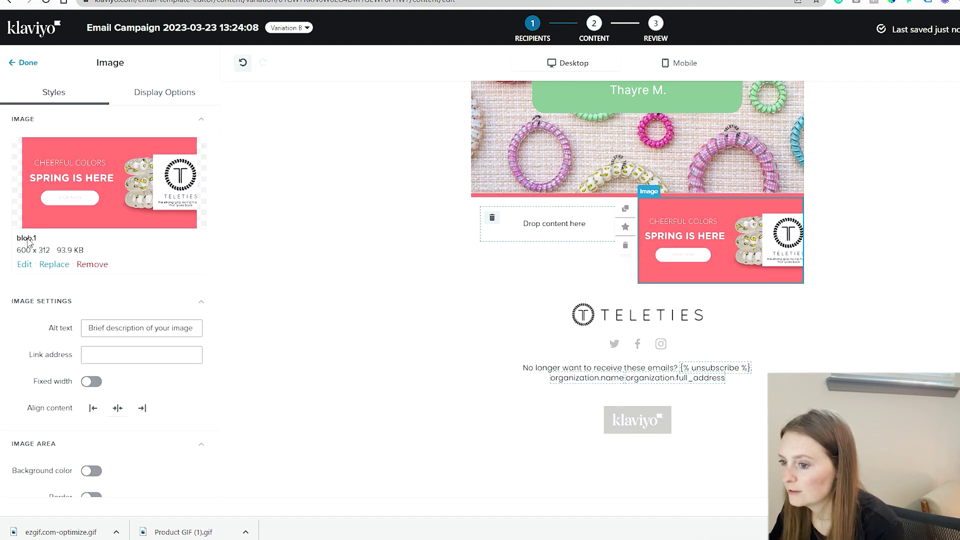
Crop the banner image to its right part showing only the product, 265 px wide and 312 px high, and save it
click(24, 264)
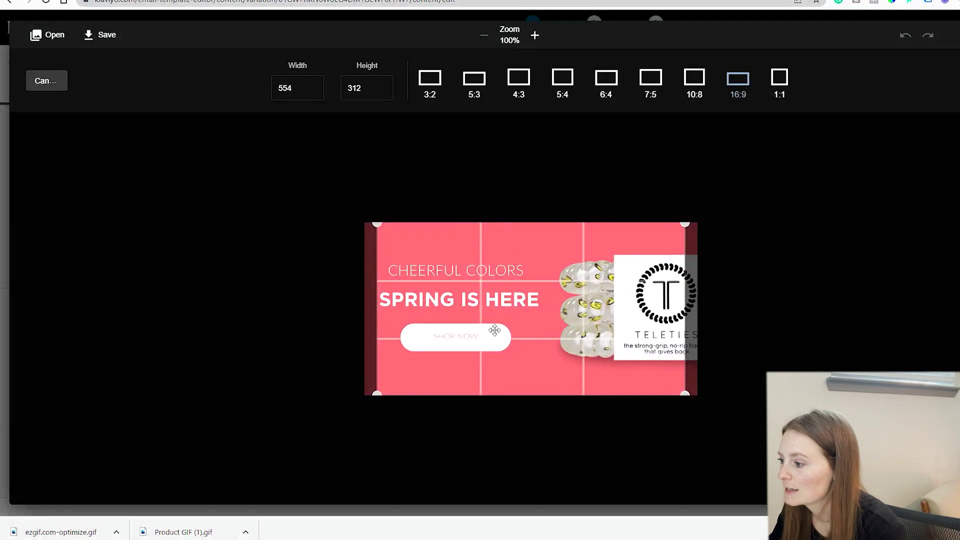
text(300)
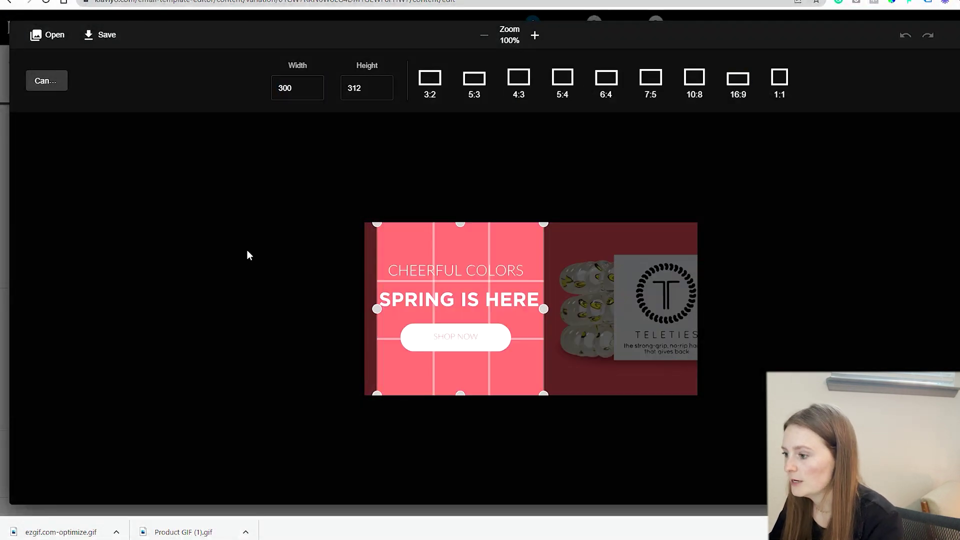
drag(516, 344, 672, 345)
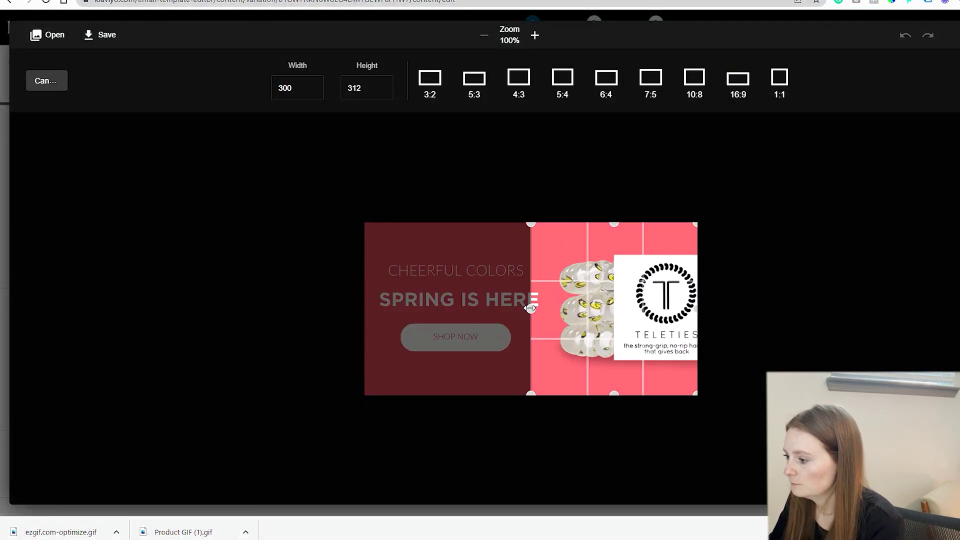
drag(531, 308, 552, 309)
drag(696, 309, 699, 308)
click(959, 80)
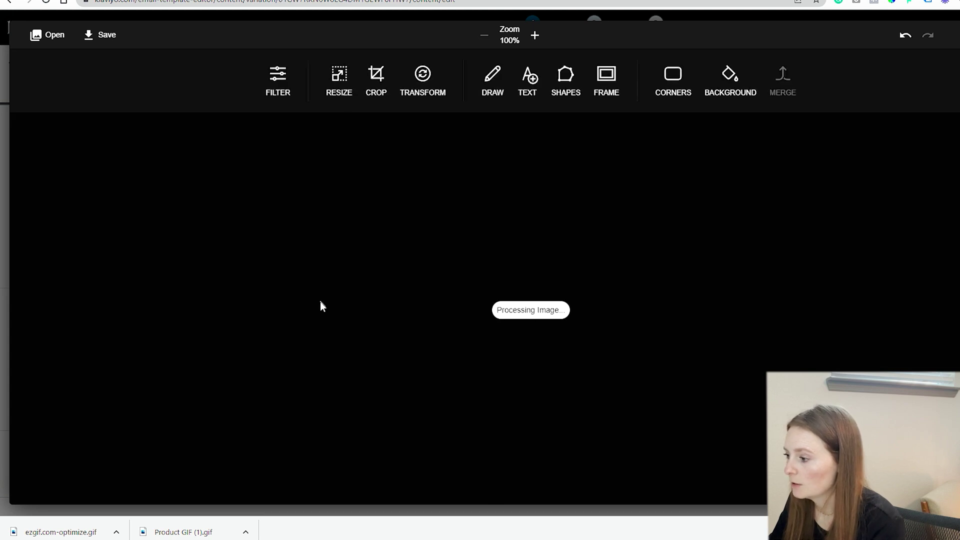
click(99, 36)
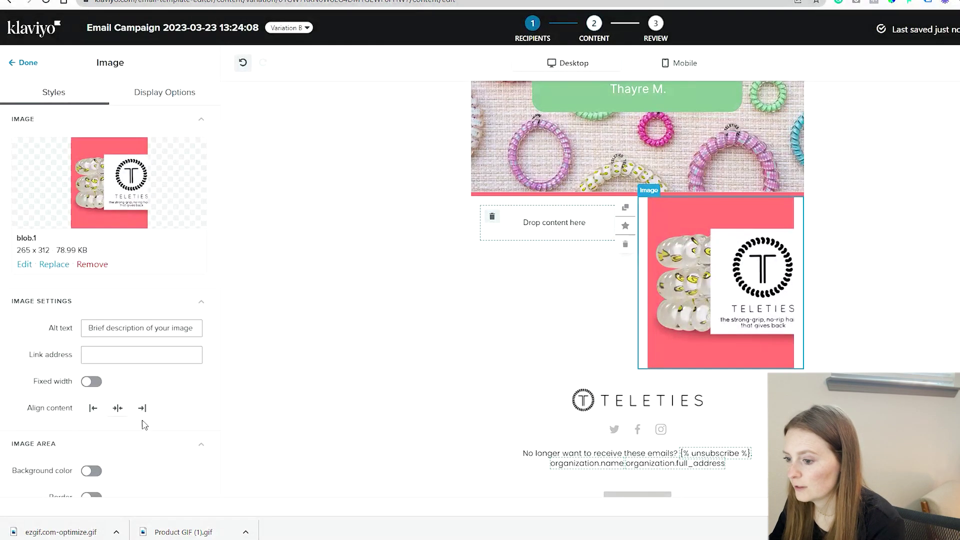
Align the cropped product image to the right and give it a fixed width of 200 px
click(144, 411)
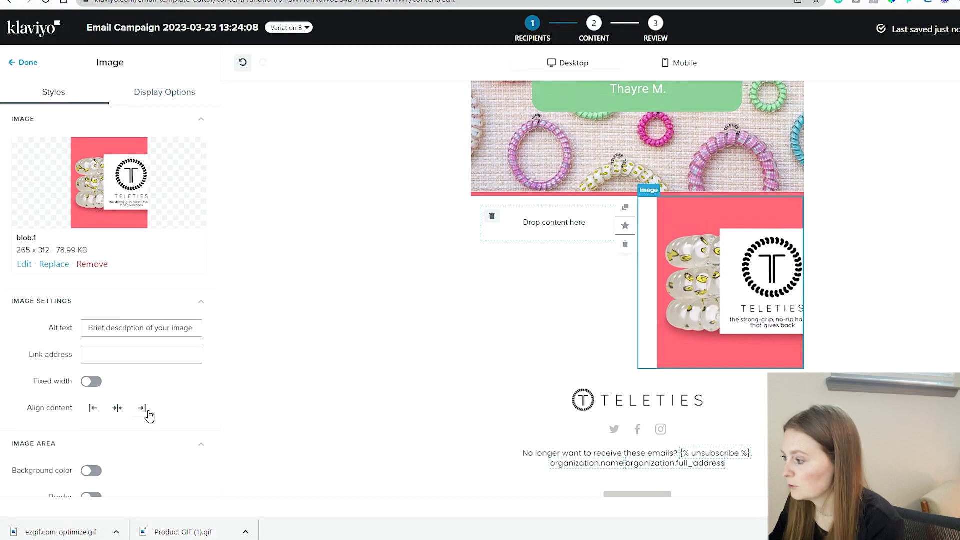
click(91, 385)
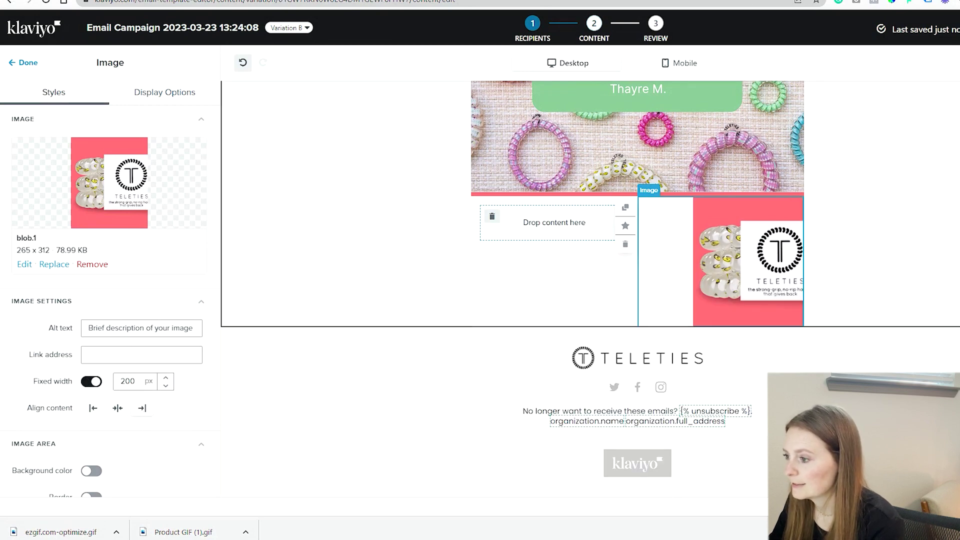
click(33, 63)
Add a new section between the two-column layout and the TELETIES footer logo
scroll(110, 300, down, 2)
drag(109, 450, 574, 336)
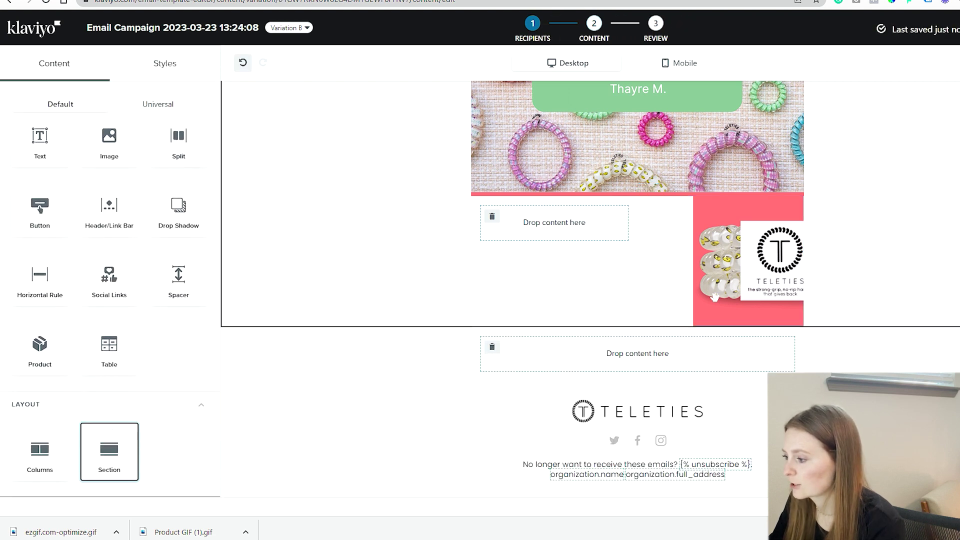
Move the cropped product image into the new section, in the right column of an added equal two-column layout
drag(666, 220, 765, 358)
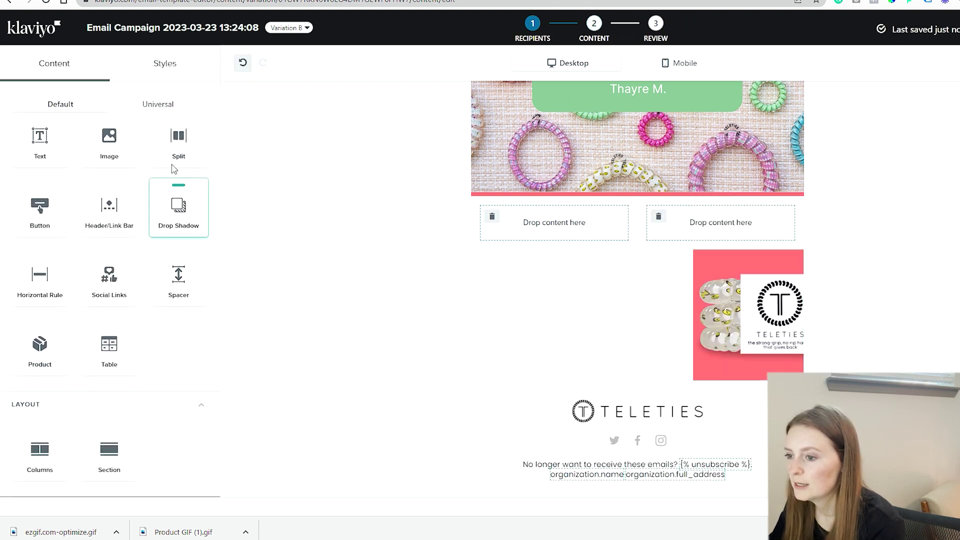
drag(40, 450, 660, 250)
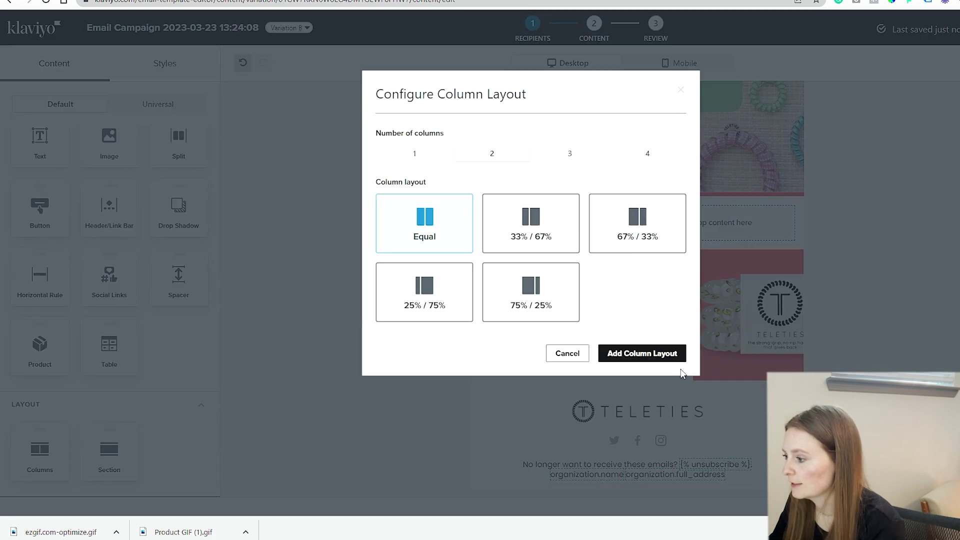
click(670, 355)
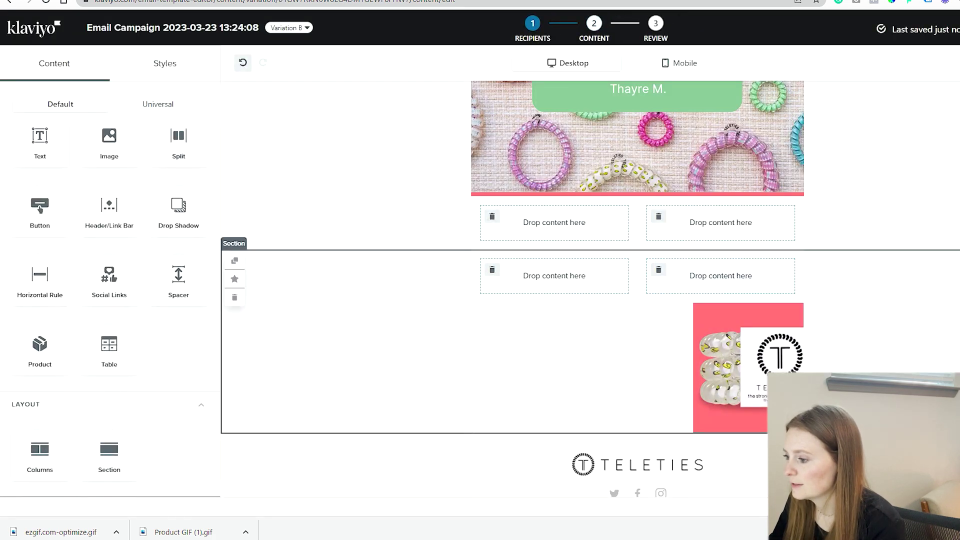
drag(735, 352, 721, 277)
Delete the empty two-column layout above the product image and the empty single-column area below it
click(489, 218)
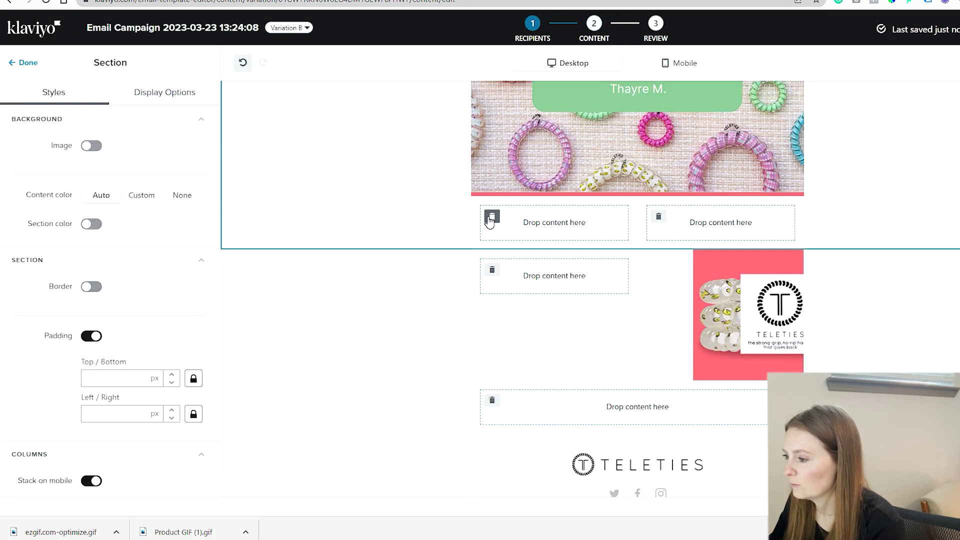
click(492, 216)
click(493, 216)
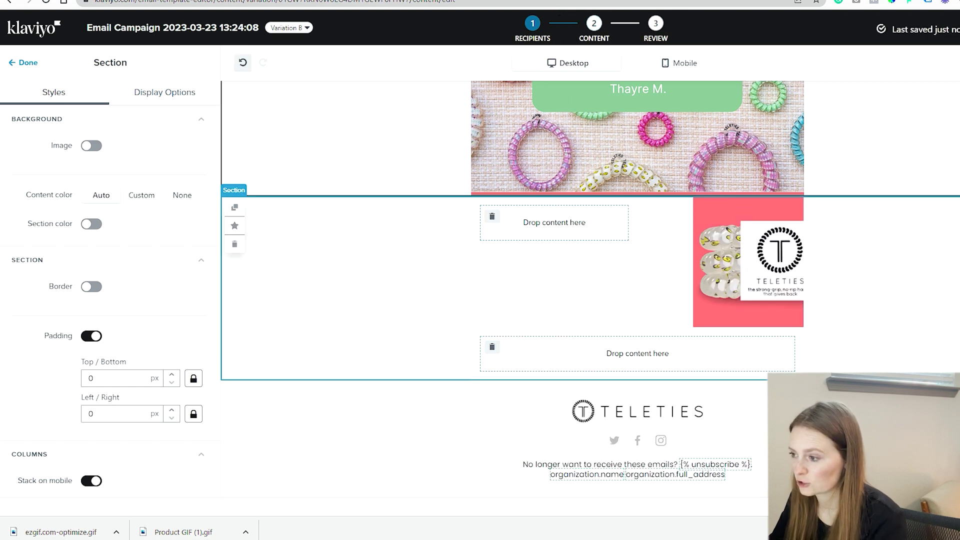
click(492, 347)
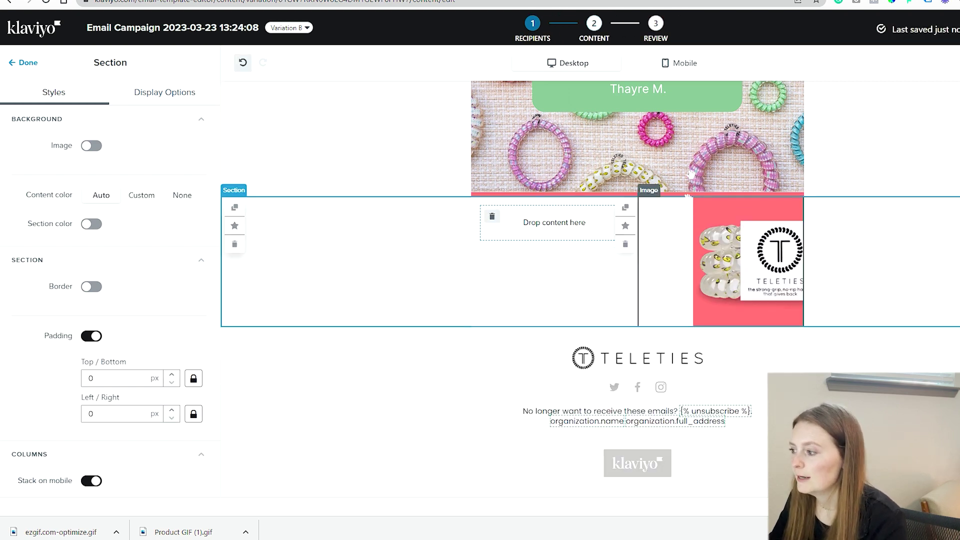
Sample the pink background colour of the product image with the colour picker
click(893, 2)
click(732, 206)
click(644, 227)
key(ctrl+c)
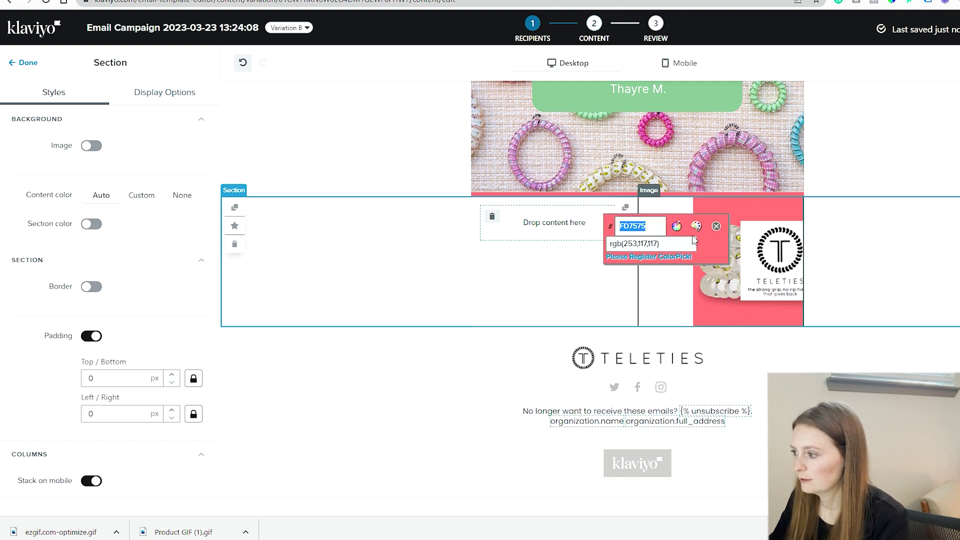
click(716, 226)
Turn off mobile stacking for the product image section and set its custom content color to #FD7575
scroll(100, 474, down, 2)
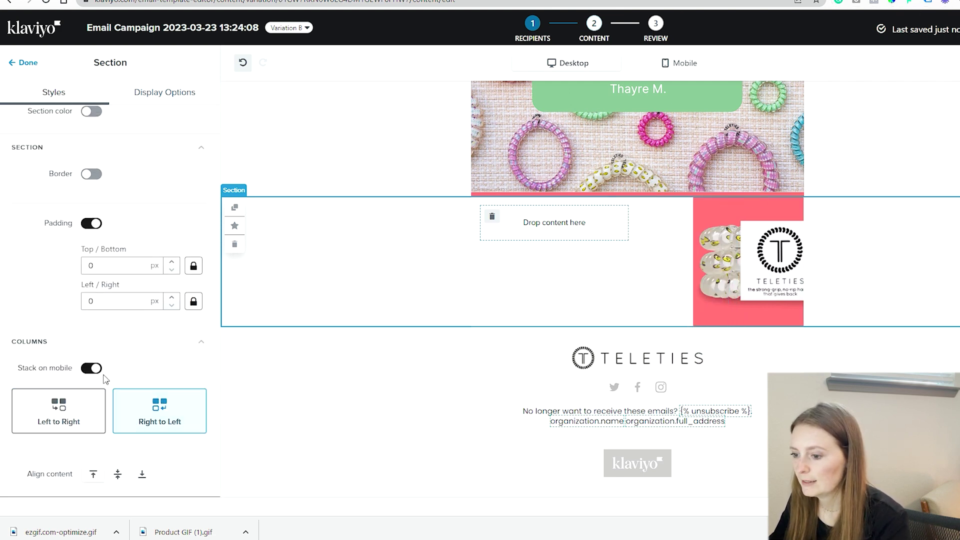
scroll(96, 376, up, 2)
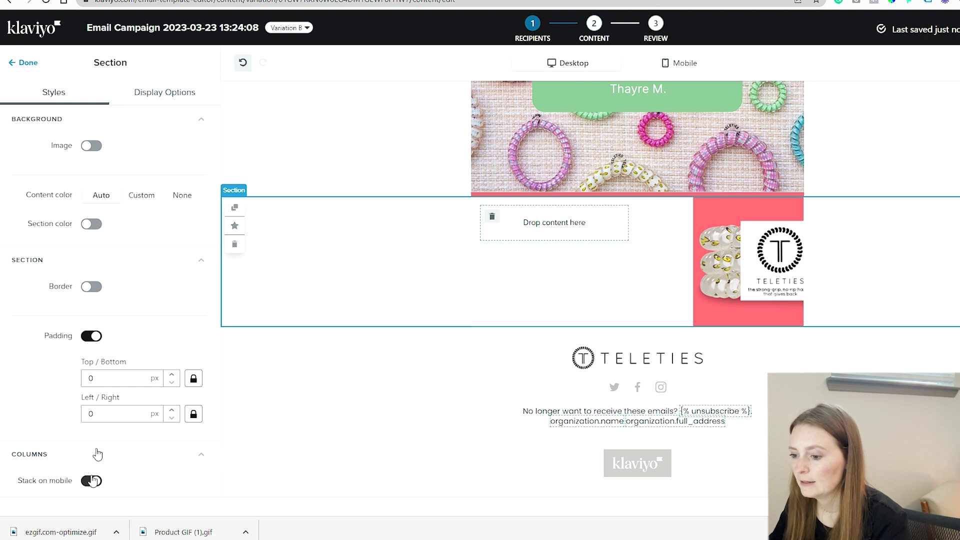
click(138, 195)
double_click(121, 224)
key(ctrl+v)
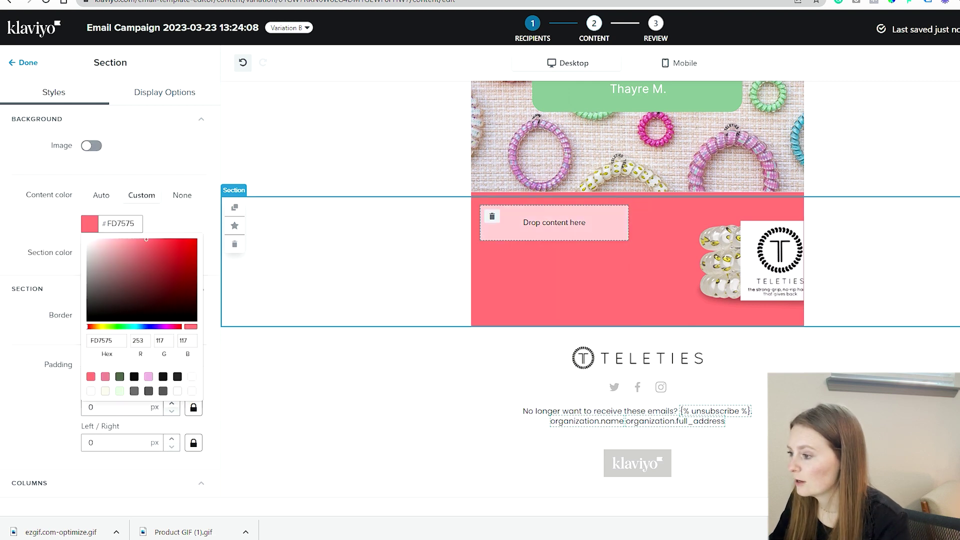
click(27, 63)
Duplicate the "Treat yourself (or your loved ones)" text, move the copy into the pink section's left column and open it for editing
scroll(619, 257, up, 6)
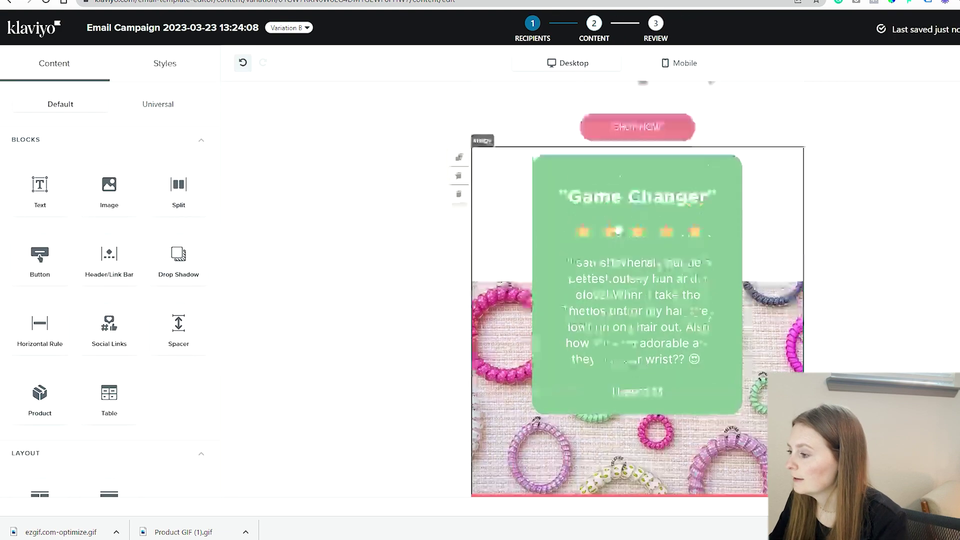
scroll(619, 221, up, 6)
click(600, 248)
click(458, 237)
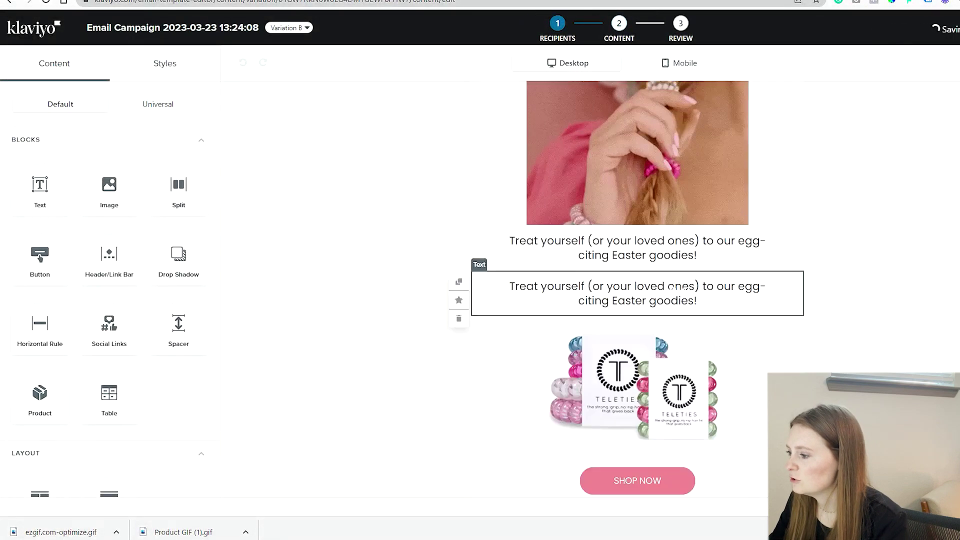
drag(663, 287, 656, 465)
scroll(637, 169, down, 5)
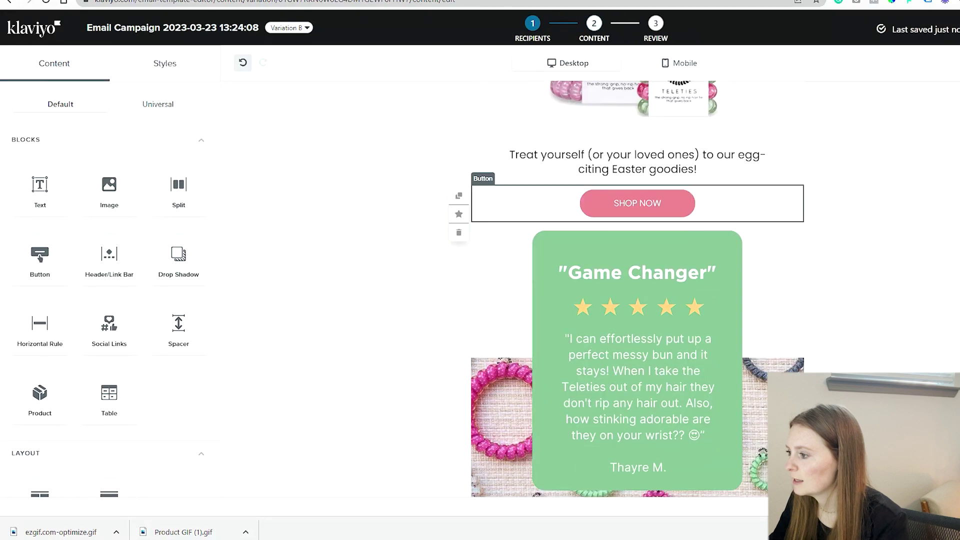
drag(638, 169, 755, 470)
scroll(626, 332, down, 7)
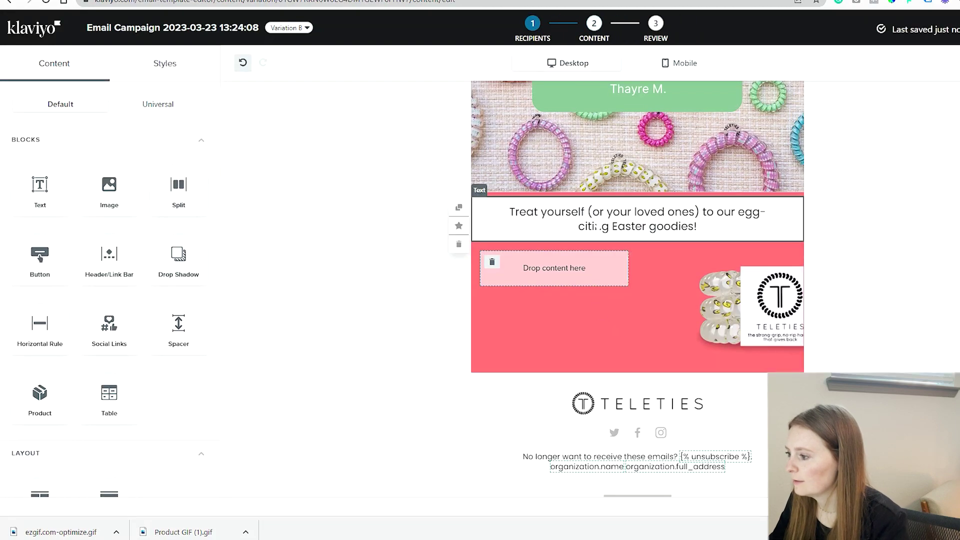
drag(595, 226, 571, 271)
click(547, 240)
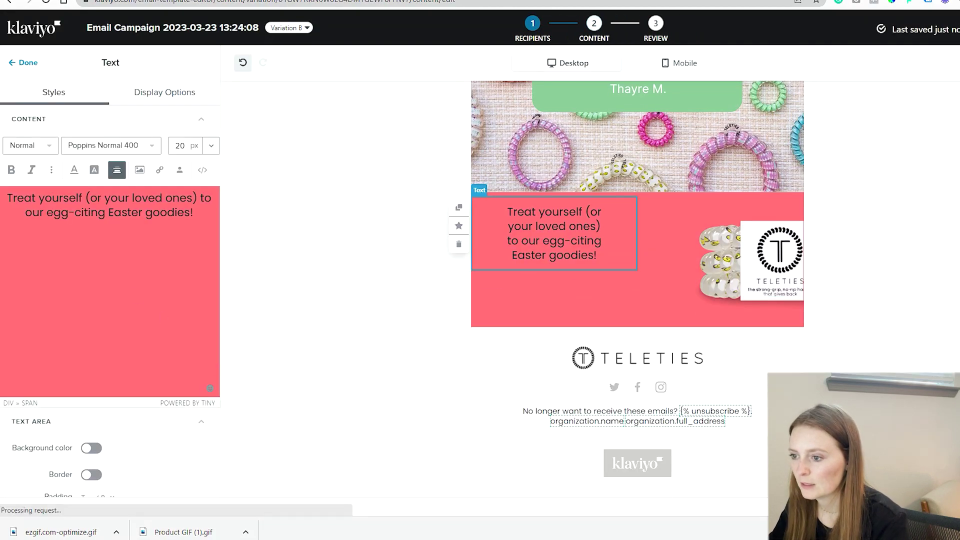
Set the color of all the text in the copied block to white (FFFFFF)
key(ctrl+a)
click(74, 169)
click(72, 185)
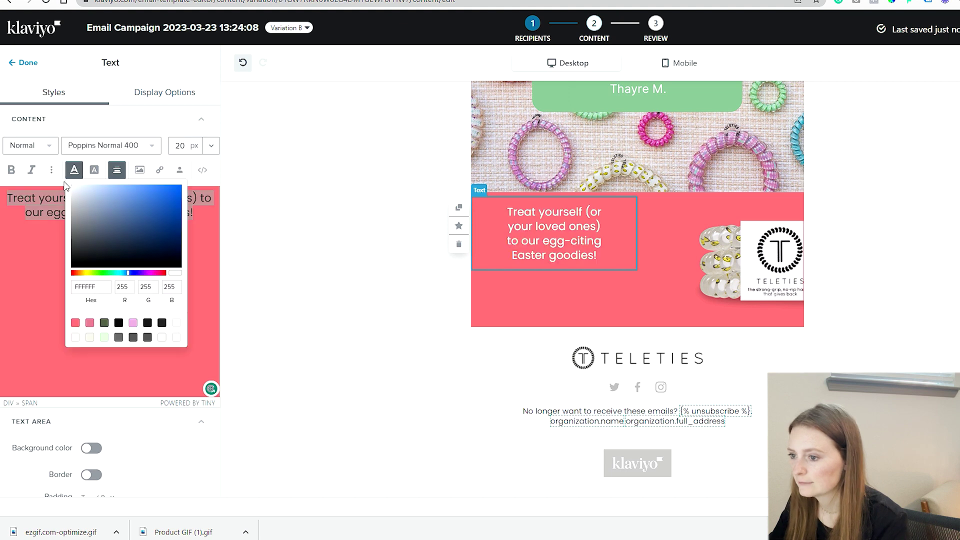
key(Escape)
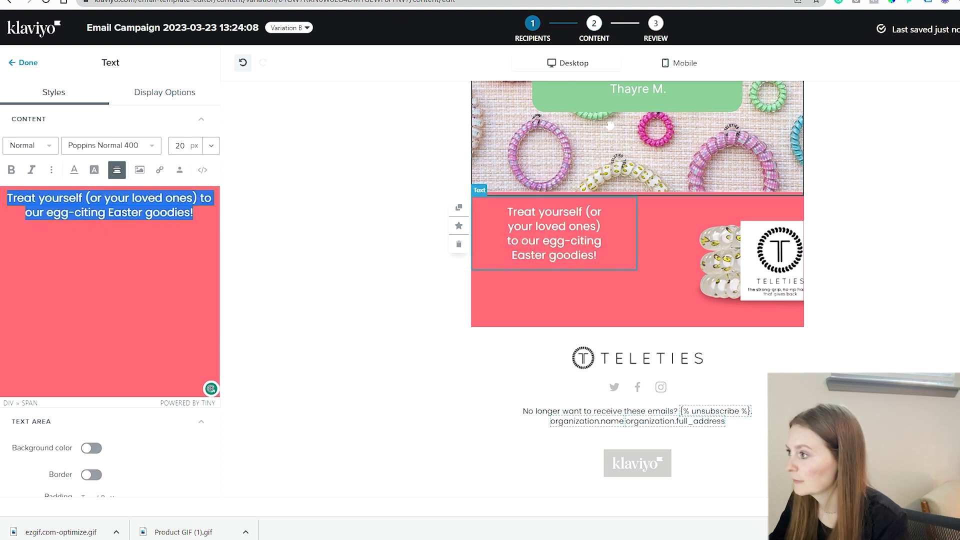
Copy the "CHEERFUL COLORS" line from the Canva design and replace the Klaviyo text block's content with it
key(ctrl+Tab)
scroll(562, 315, down, 8)
double_click(601, 281)
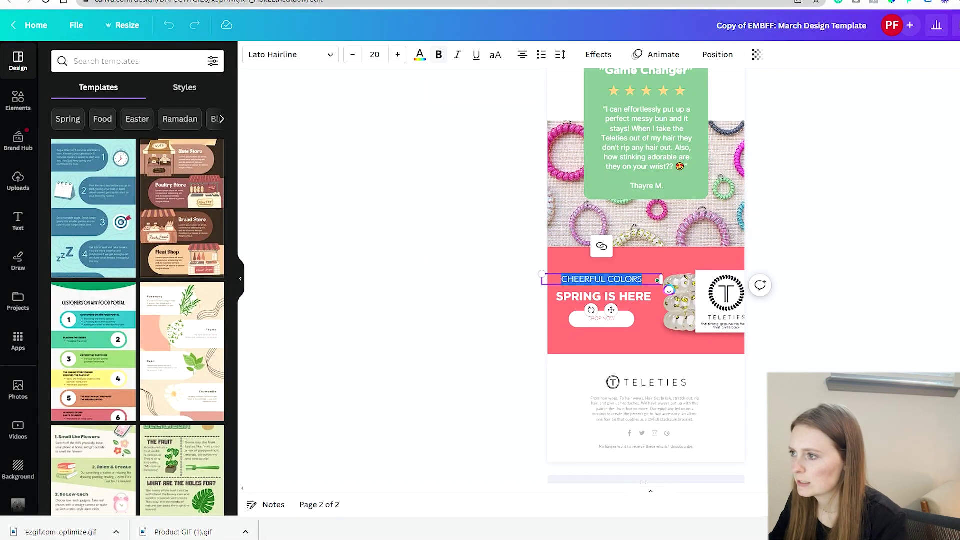
key(ctrl+c)
key(ctrl+Tab)
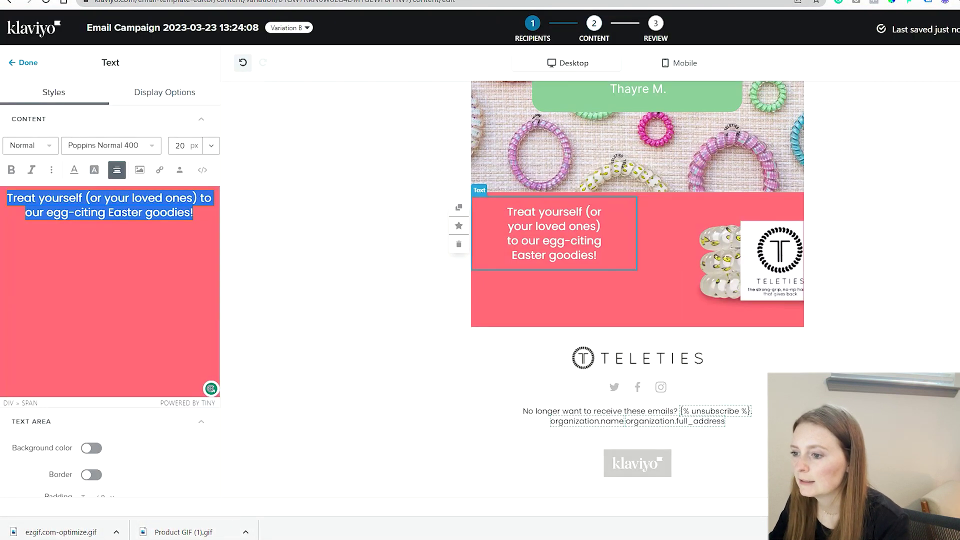
key(ctrl+v)
Format "CHEERFUL COLORS" in Poppins Light 300, white (FFFFFF), at 18 px
key(ctrl+a)
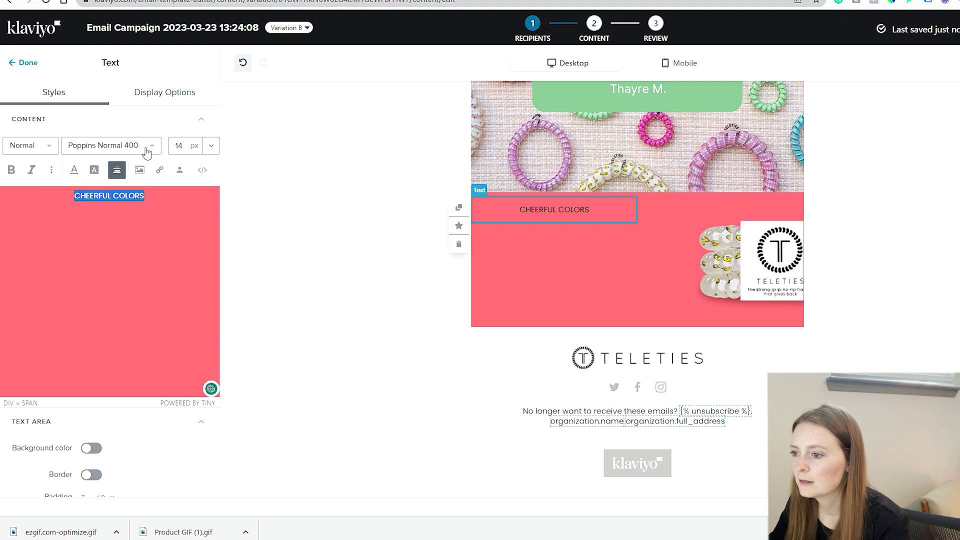
click(145, 146)
click(118, 330)
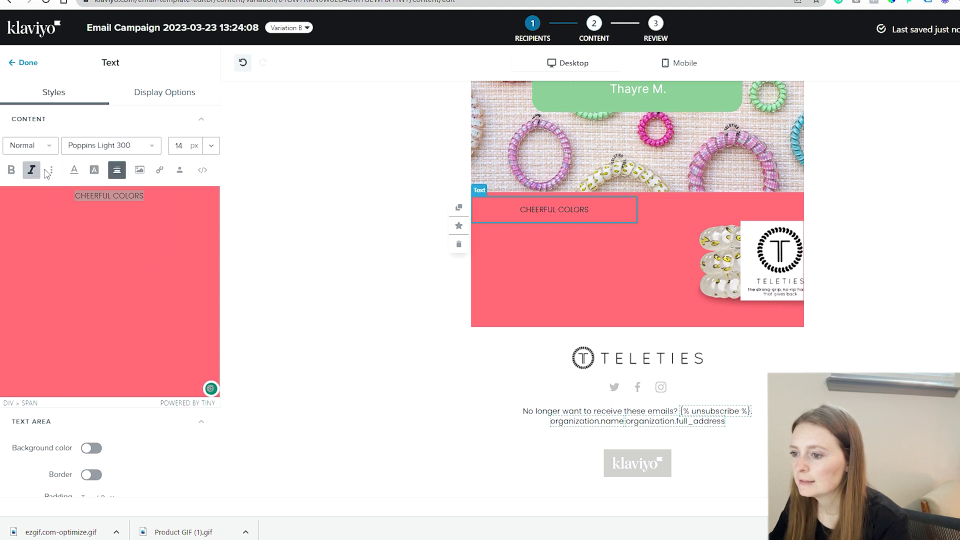
click(74, 170)
drag(83, 202, 68, 187)
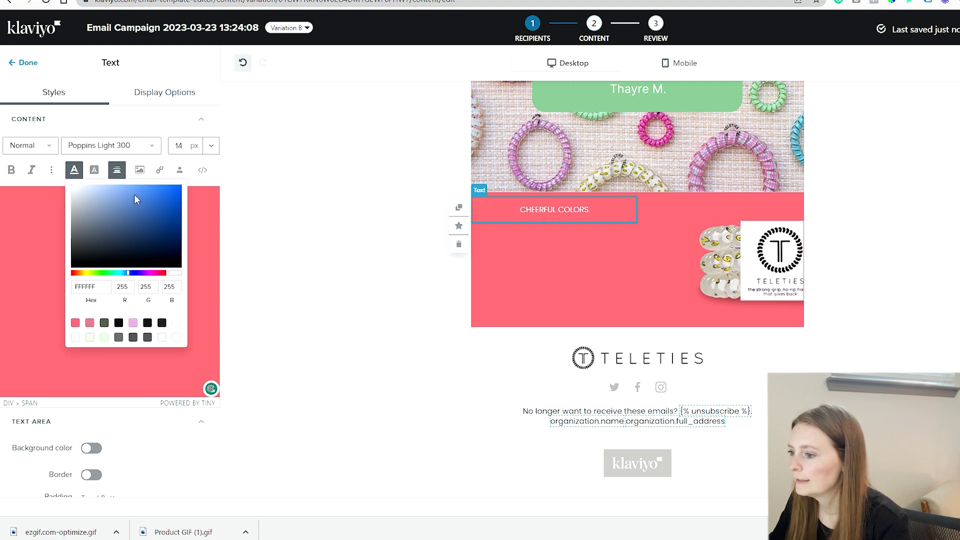
click(211, 146)
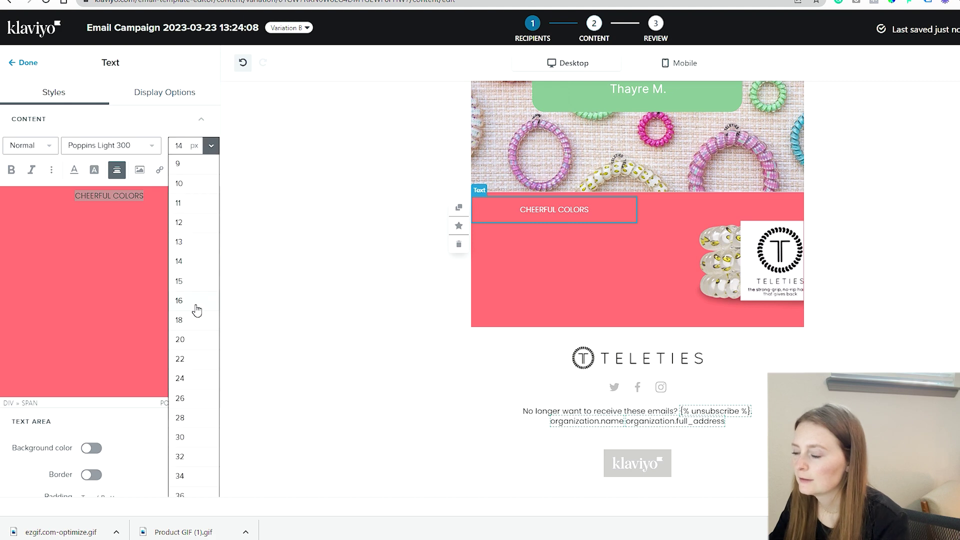
click(195, 301)
click(210, 146)
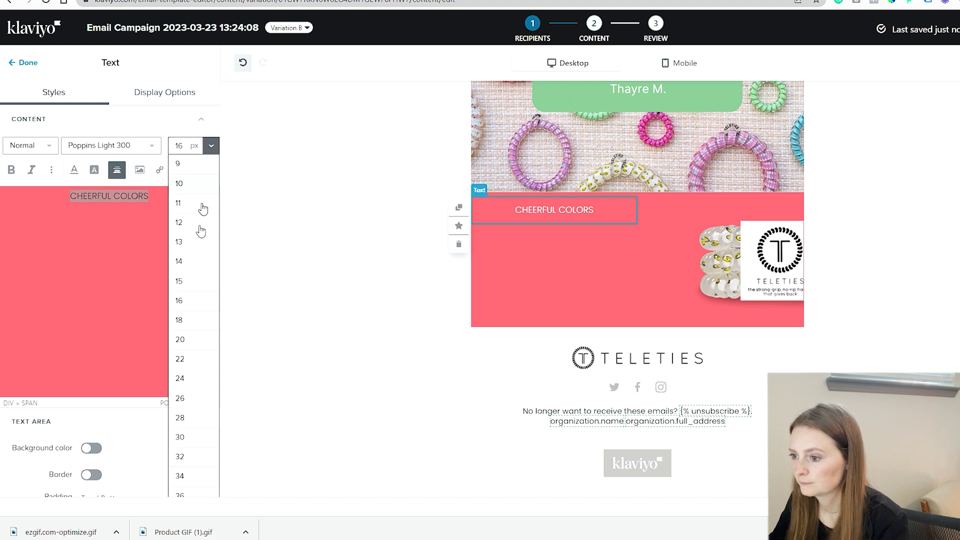
click(196, 321)
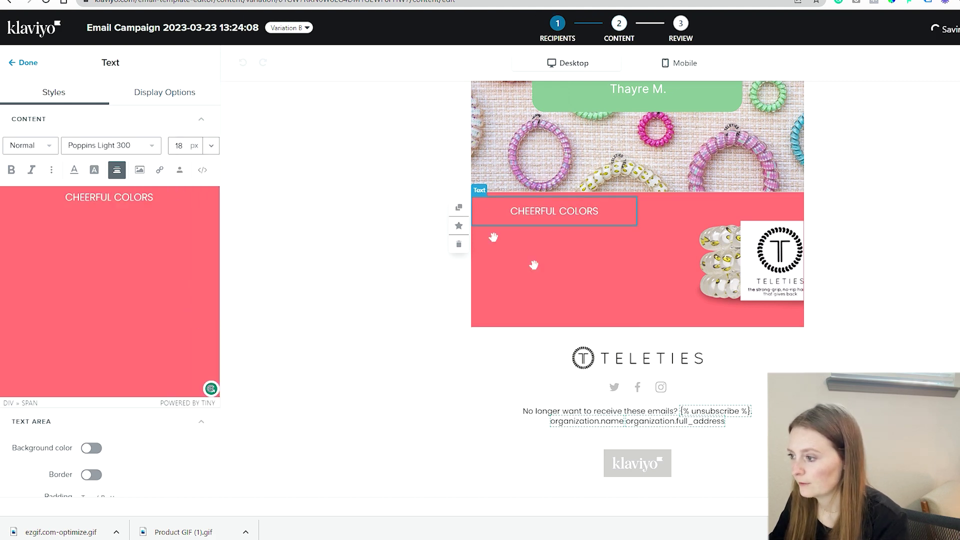
Duplicate the "CHEERFUL COLORS" text block and change the copy's text to "SPRING IS HERE"
click(459, 207)
double_click(149, 197)
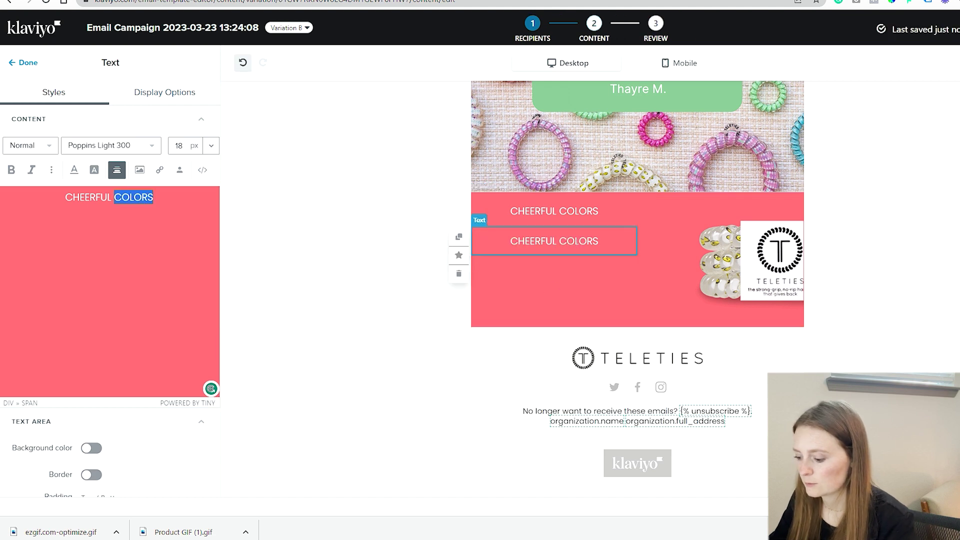
key(ctrl+a)
text(SPRING IS )
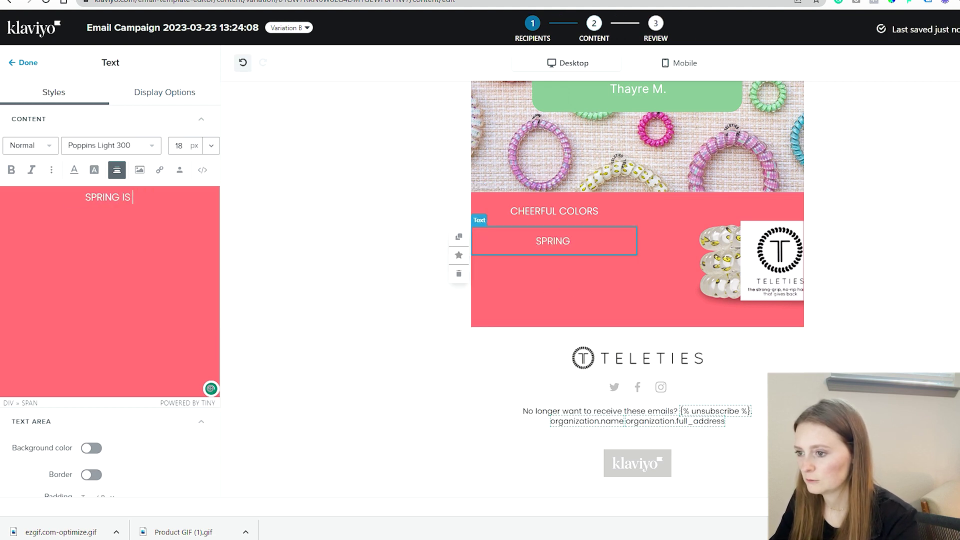
text(HERE)
Format "SPRING IS HERE" in Poppins Bold 700 at 26 px and finish editing the block
key(ctrl+a)
click(130, 146)
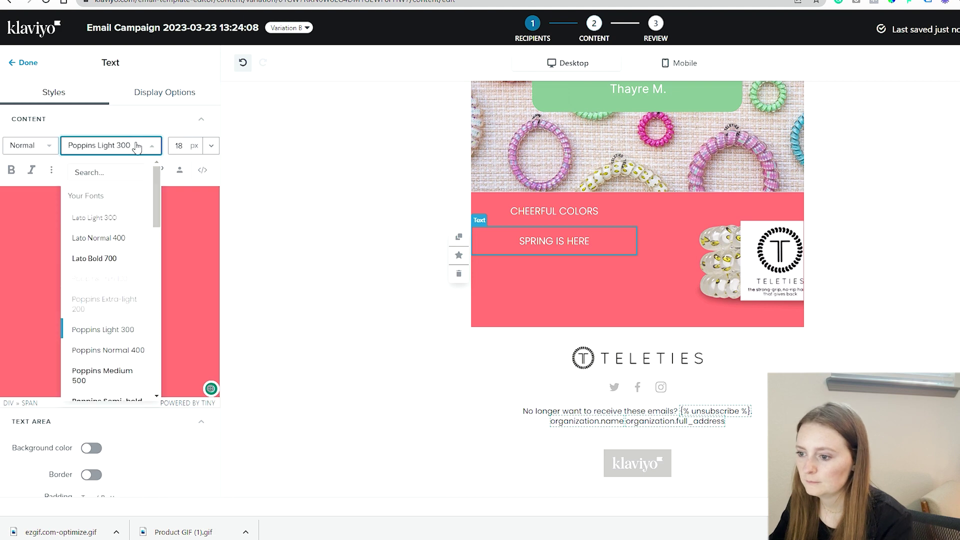
scroll(126, 343, down, 1)
click(126, 376)
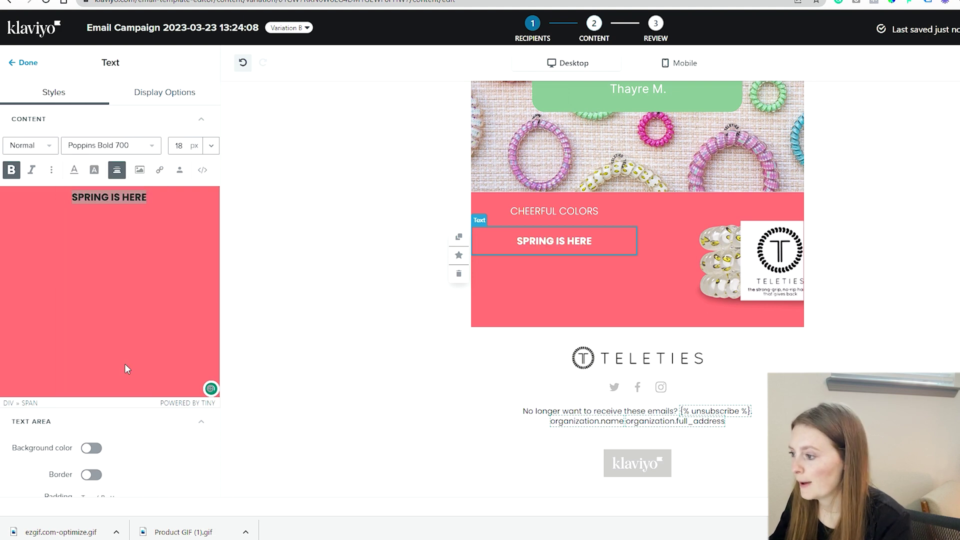
click(211, 145)
click(180, 359)
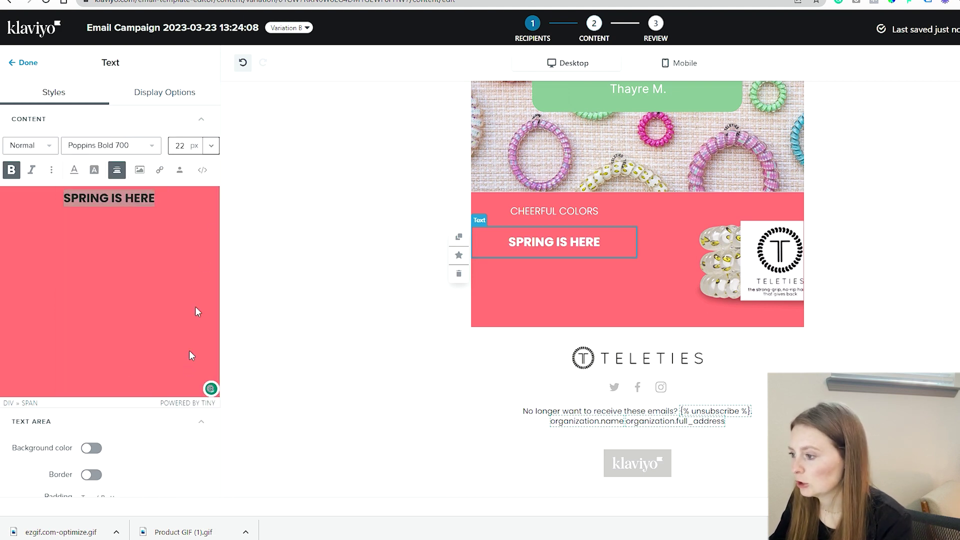
click(211, 146)
click(195, 447)
click(211, 145)
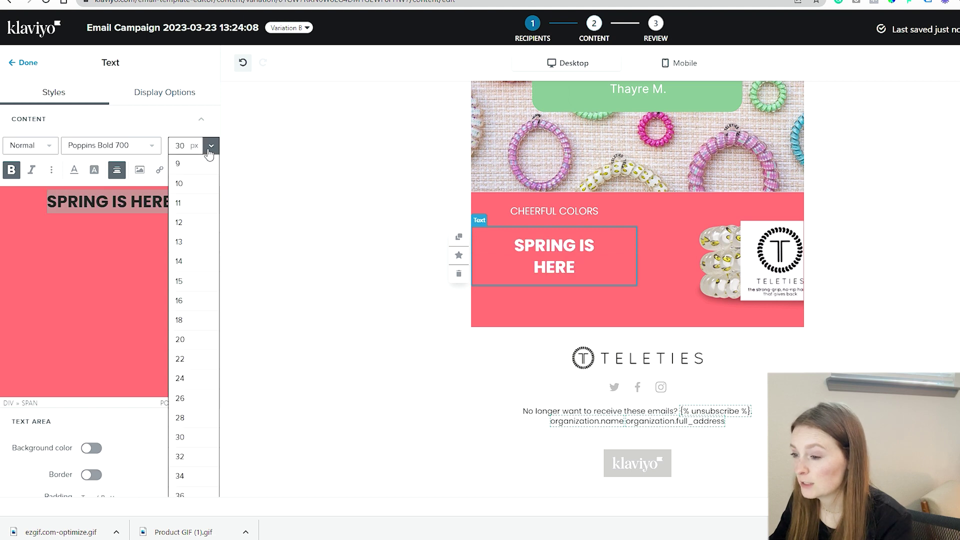
click(182, 419)
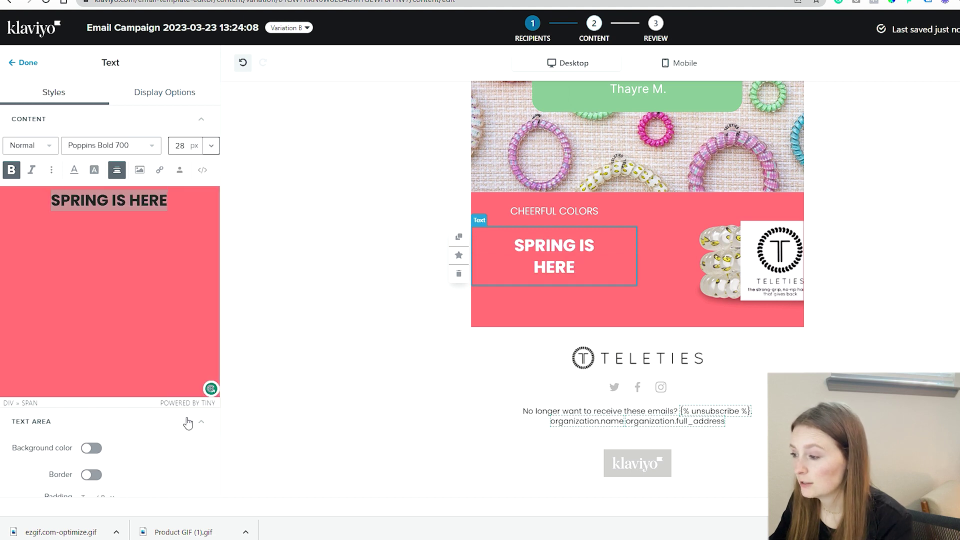
click(211, 150)
click(194, 399)
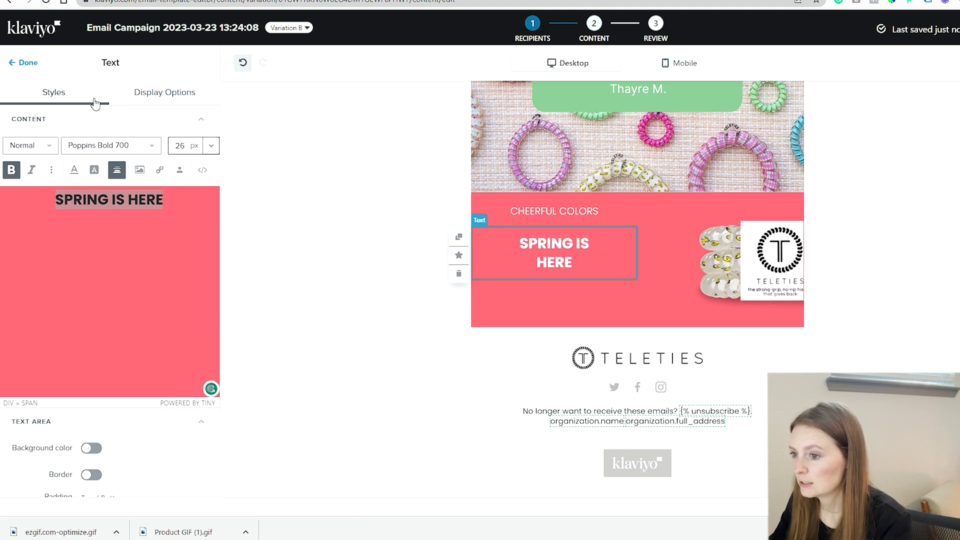
click(23, 63)
Add a two-column layout with a 67% / 33% split to the pink section
drag(52, 487, 616, 282)
click(525, 155)
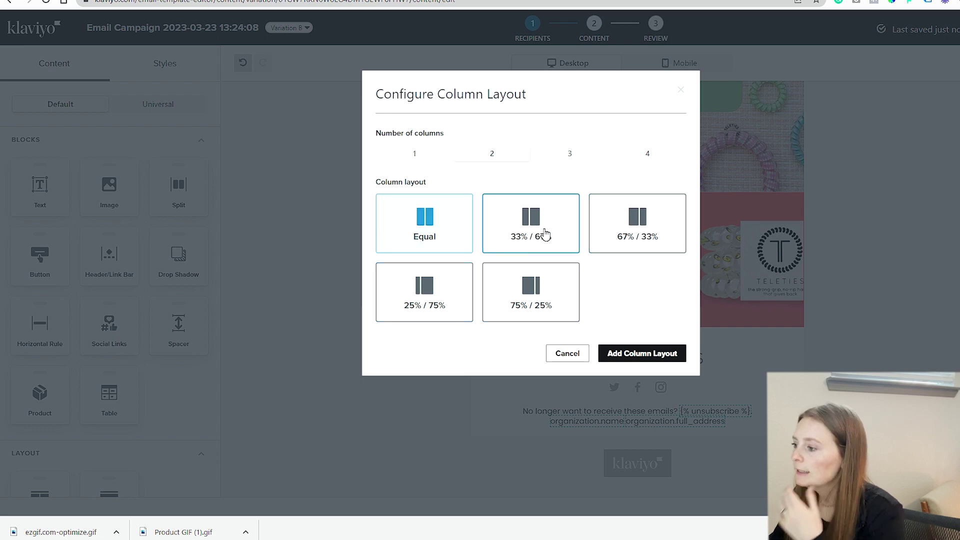
click(645, 236)
click(642, 353)
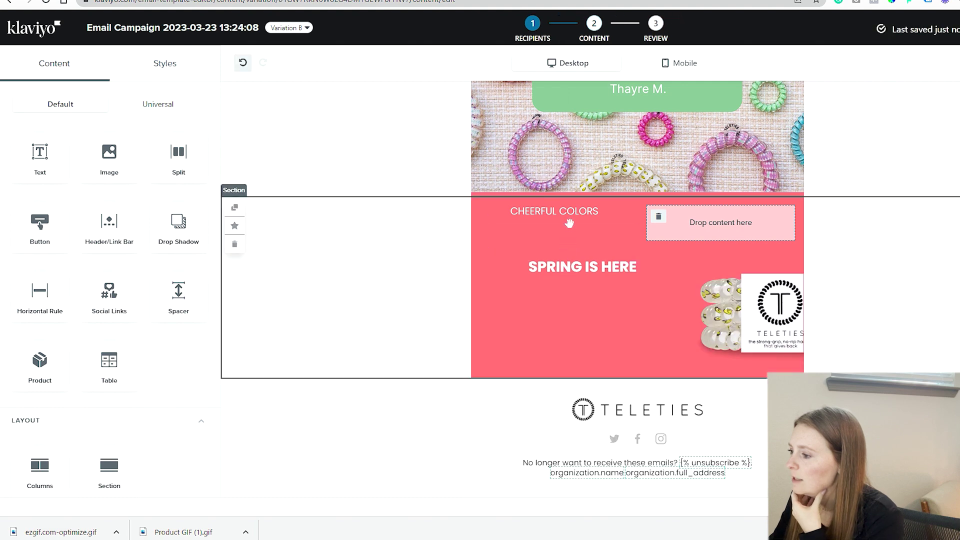
Move the "CHEERFUL COLORS" text block directly above "SPRING IS HERE" and delete the emptied two-column layout
drag(570, 221, 615, 263)
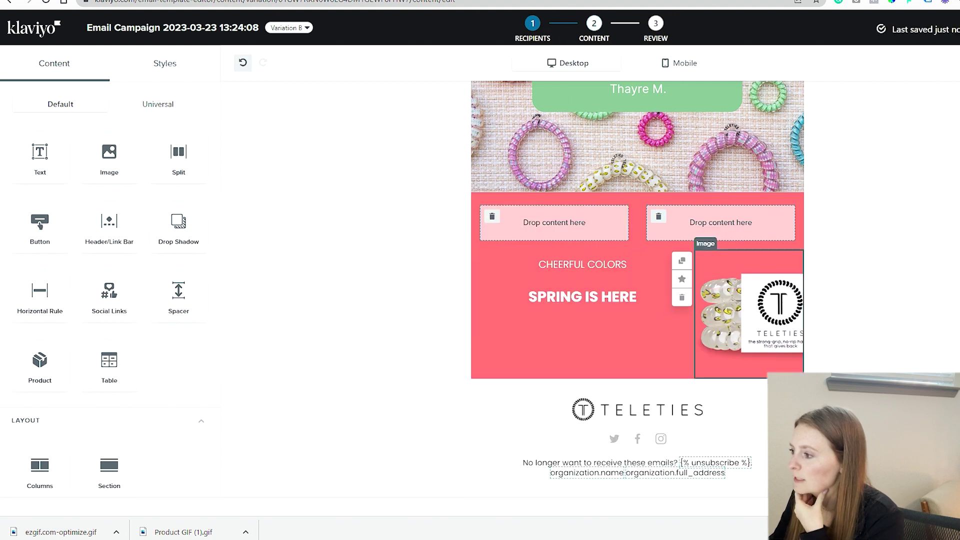
click(658, 216)
click(492, 217)
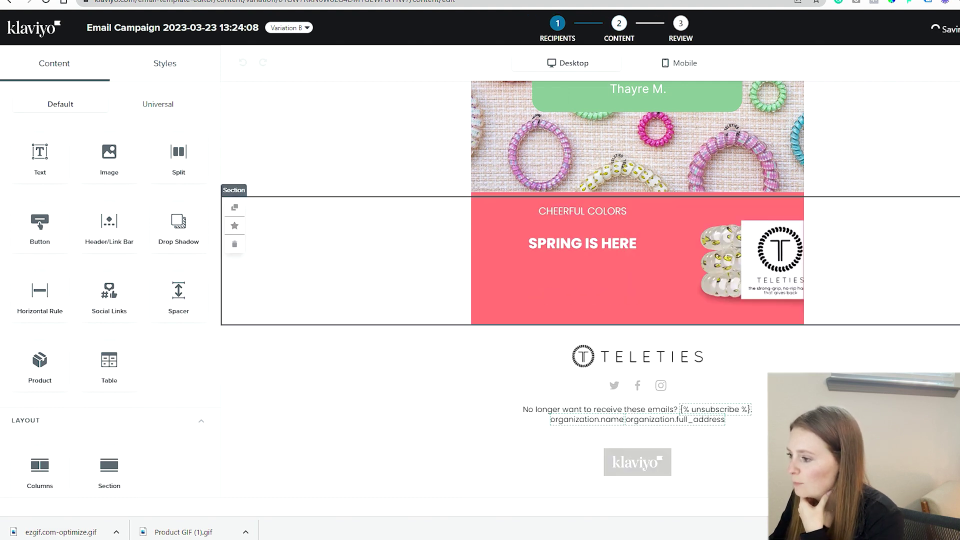
Vertically center the column content in the pink section
click(350, 260)
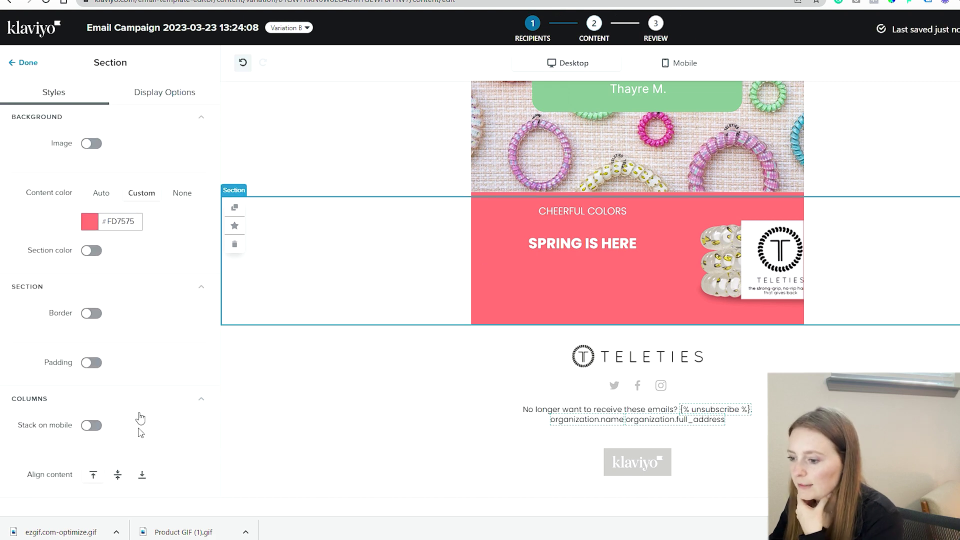
click(120, 475)
click(29, 64)
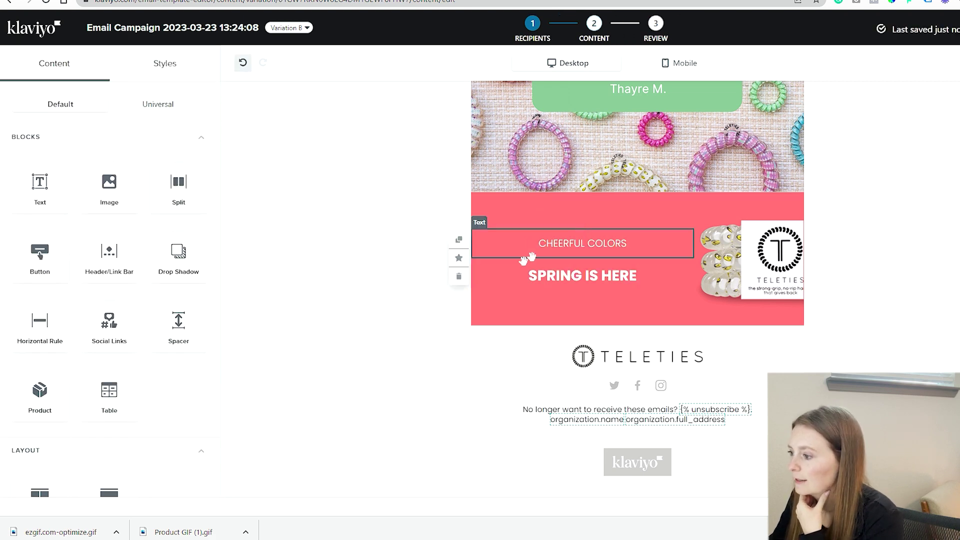
Set the "SPRING IS HERE" block's top padding to 0 px and the "CHEERFUL COLORS" block's bottom padding to 5 px
click(556, 269)
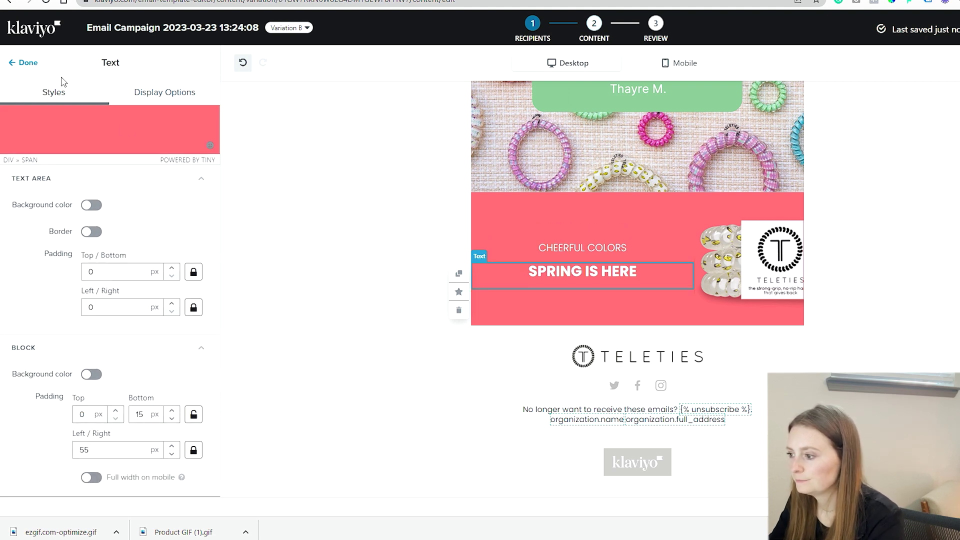
click(21, 64)
click(490, 250)
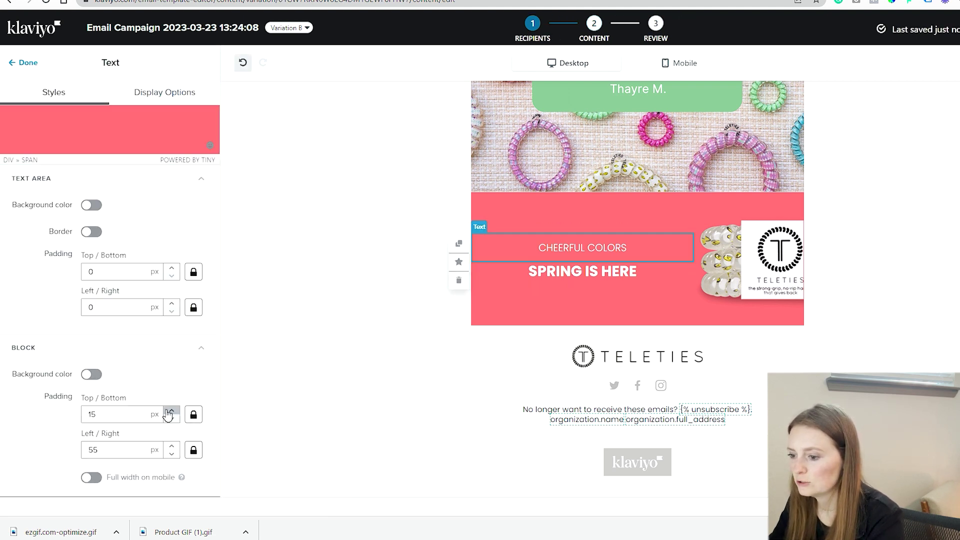
click(192, 417)
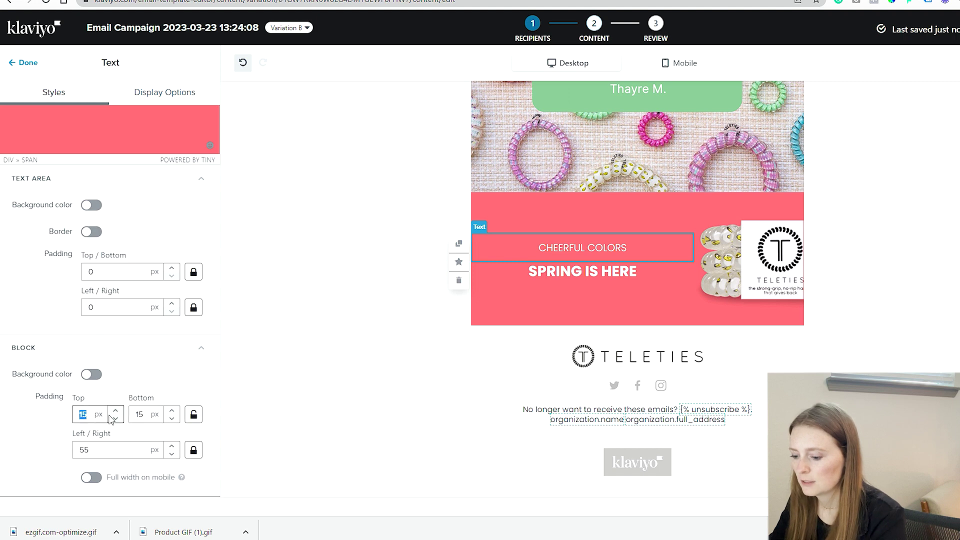
click(143, 414)
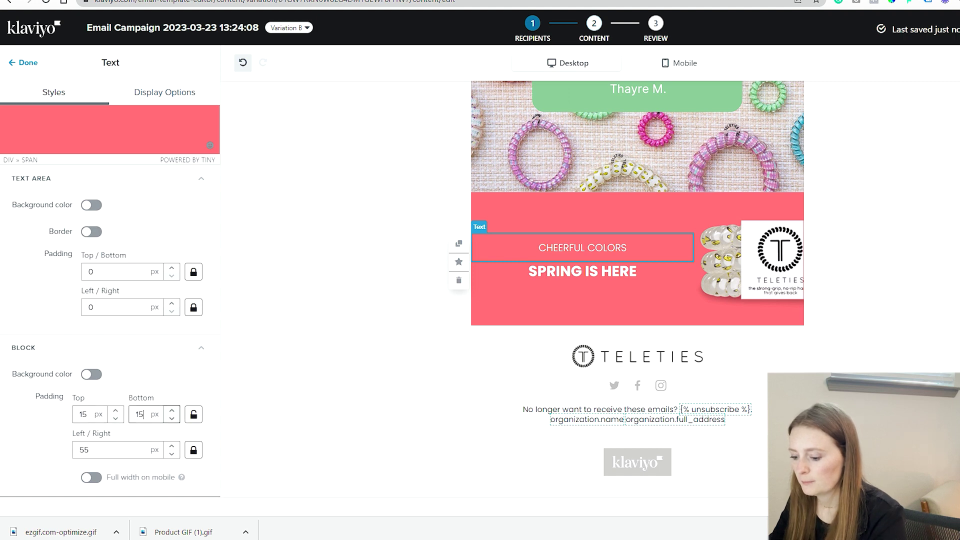
click(29, 65)
Duplicate the "SHOP NOW" button and place the copy below "SPRING IS HERE" in the pink section
scroll(638, 270, up, 10)
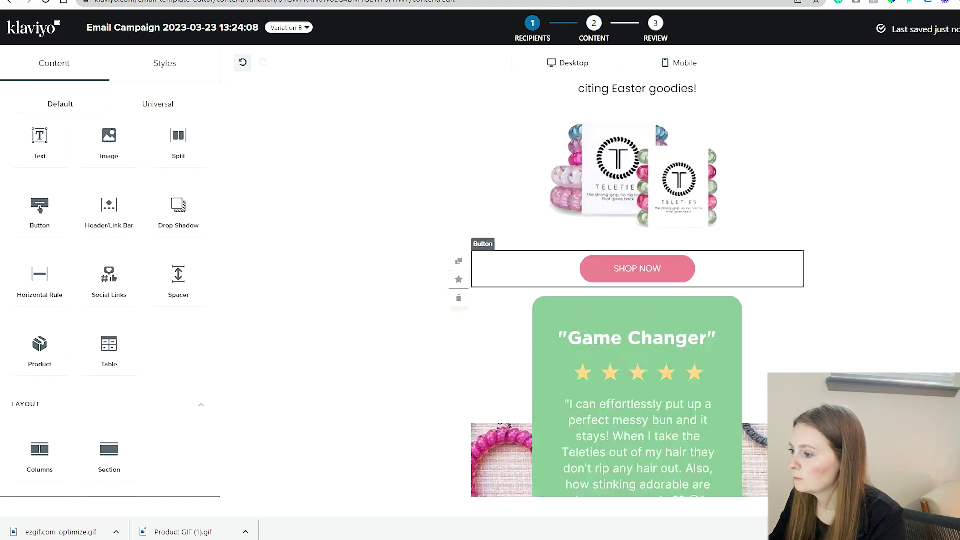
click(459, 261)
scroll(637, 271, down, 4)
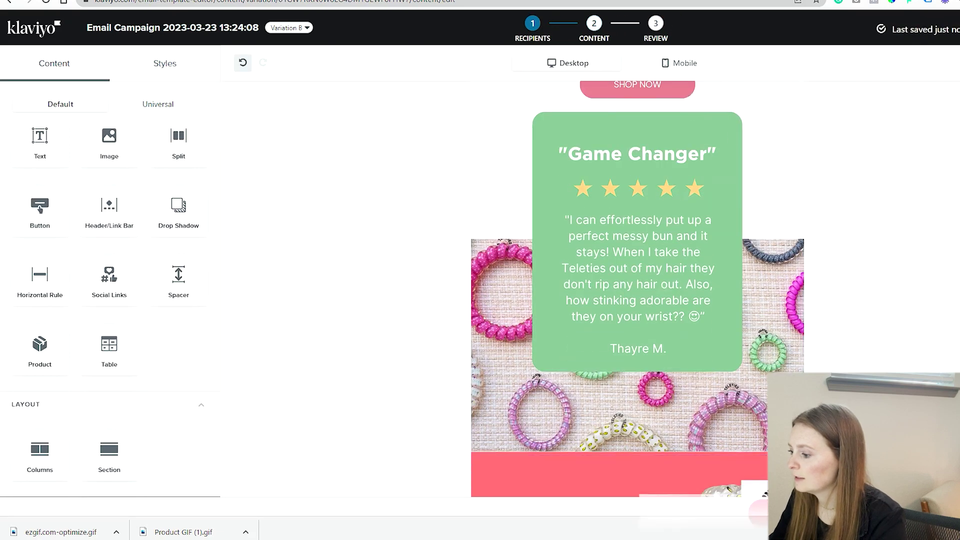
scroll(586, 336, down, 5)
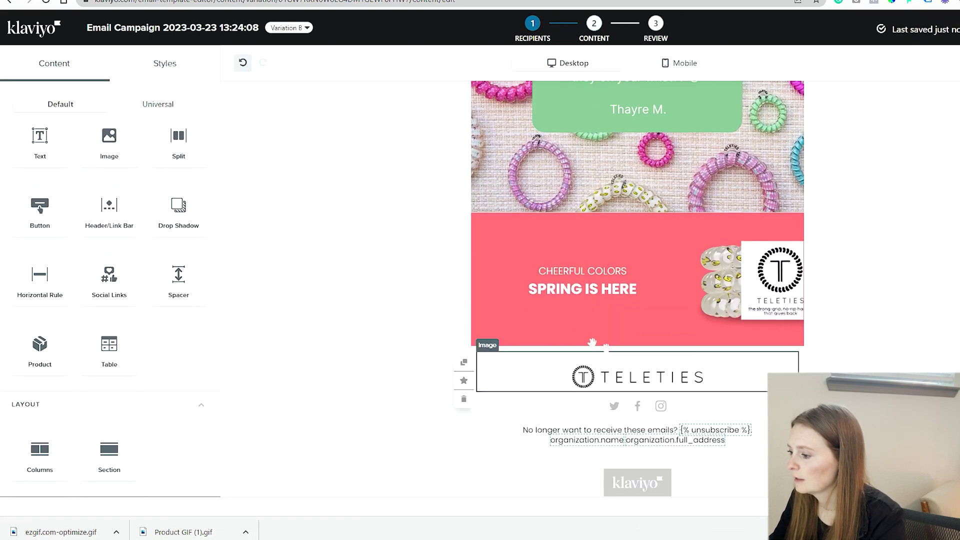
scroll(749, 228, up, 6)
drag(638, 178, 753, 475)
scroll(663, 311, down, 5)
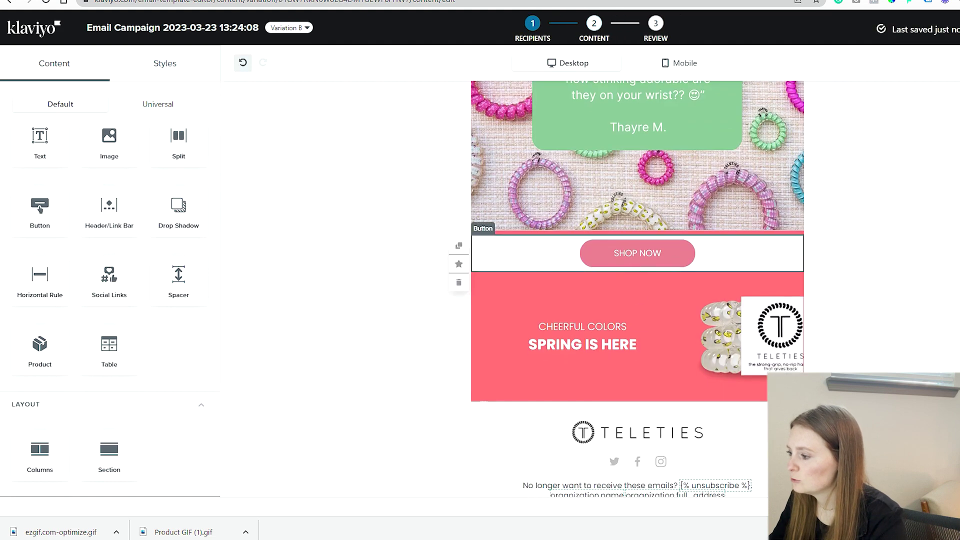
drag(637, 253, 610, 355)
Set the fill color of the pink section's "SHOP NOW" button to white (FFFFFF)
click(632, 329)
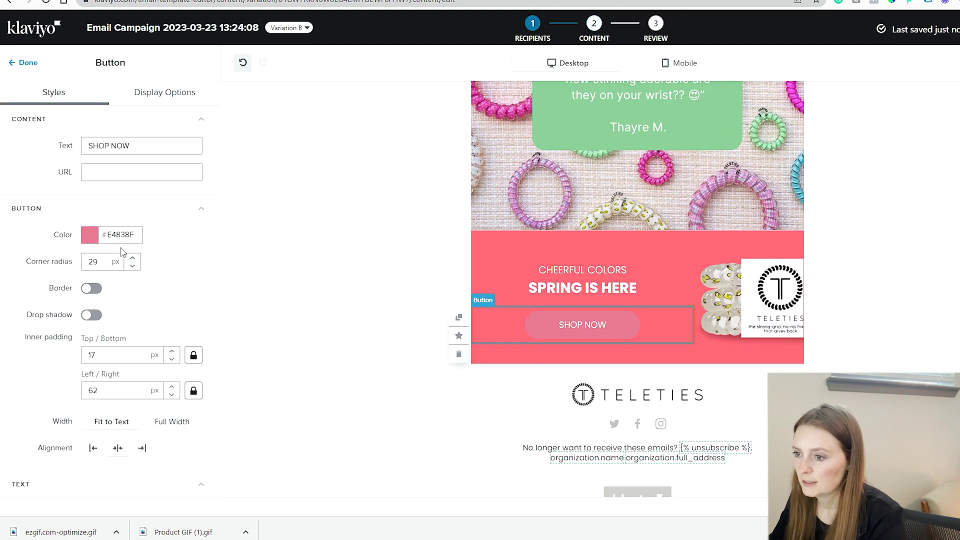
click(90, 233)
click(83, 250)
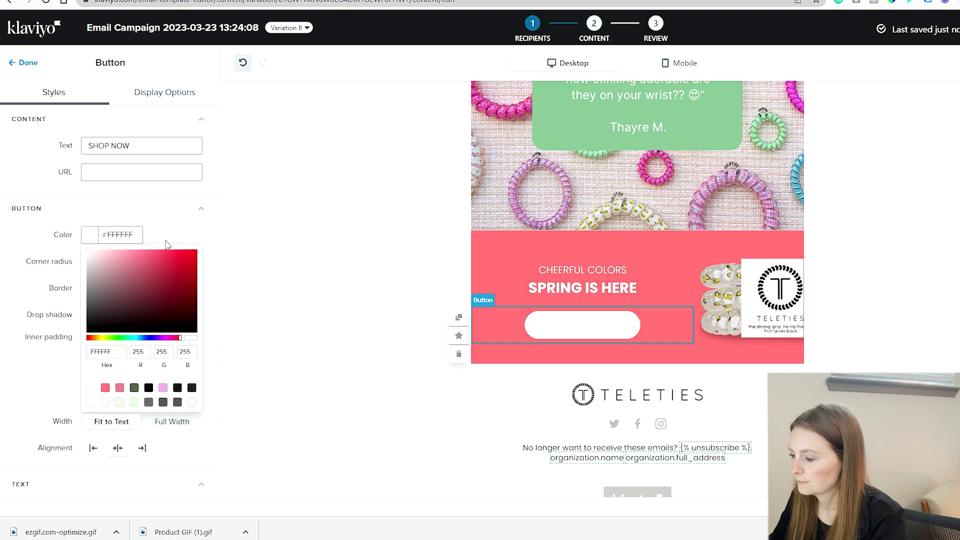
click(209, 250)
Format the white button's text in Poppins Medium 500 with the pink color FD7575 and finish editing the button
scroll(125, 365, down, 5)
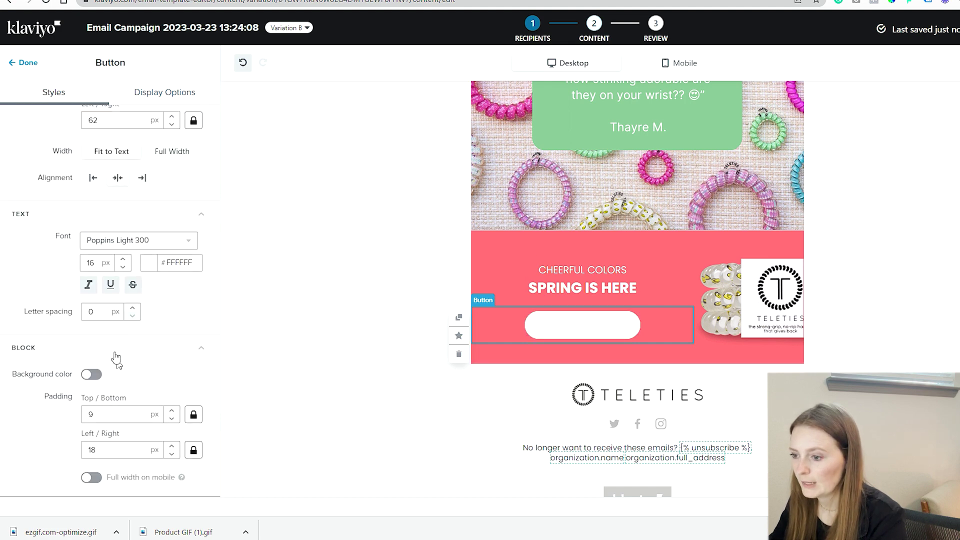
click(148, 264)
click(150, 417)
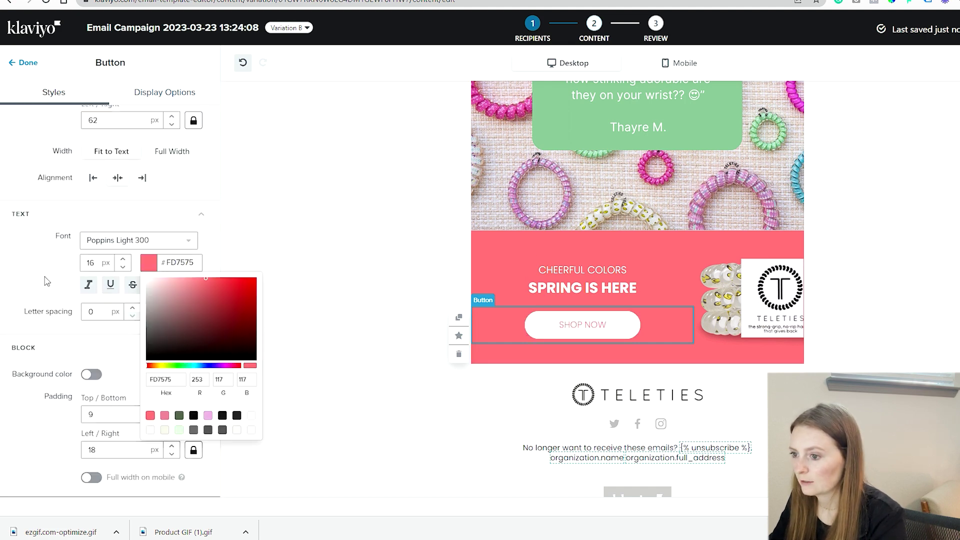
click(144, 242)
click(138, 456)
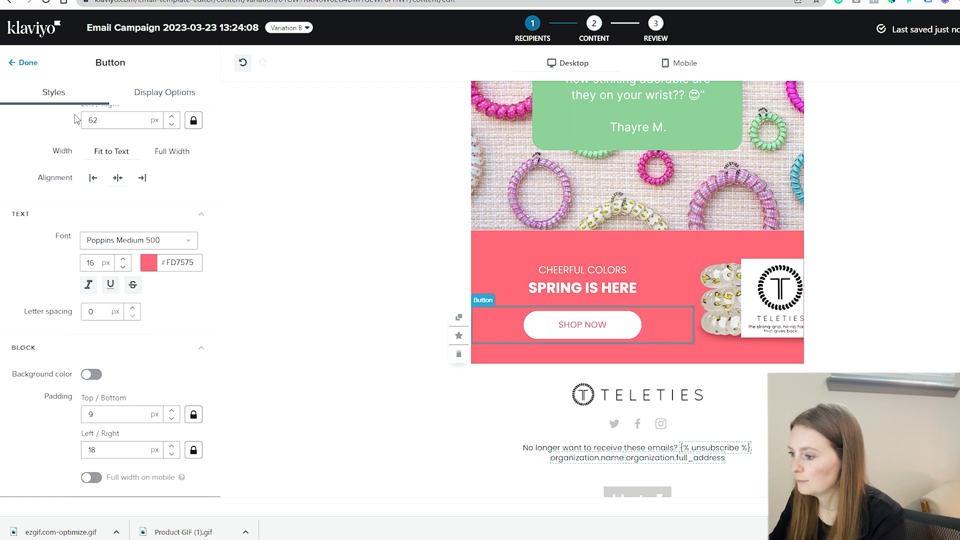
click(26, 64)
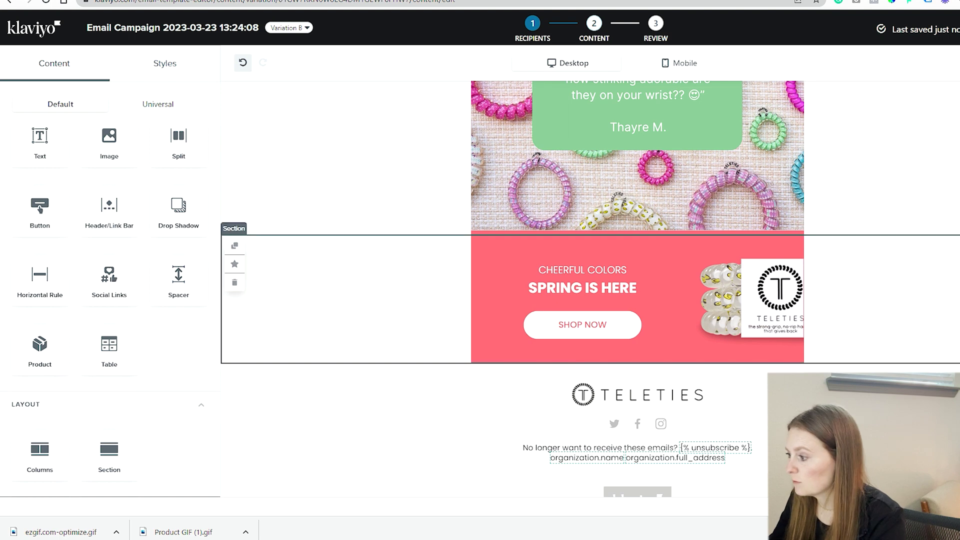
click(350, 297)
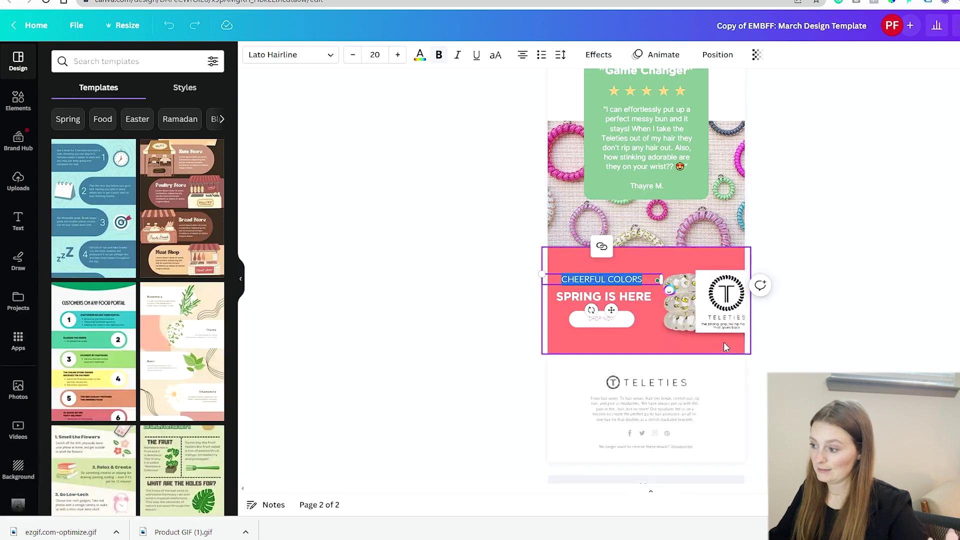
key(Escape)
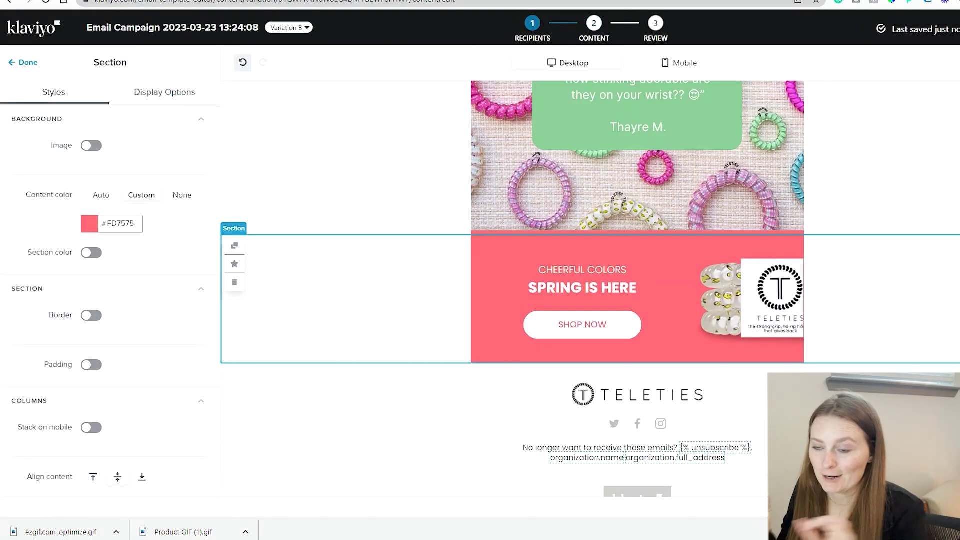
scroll(590, 288, up, 8)
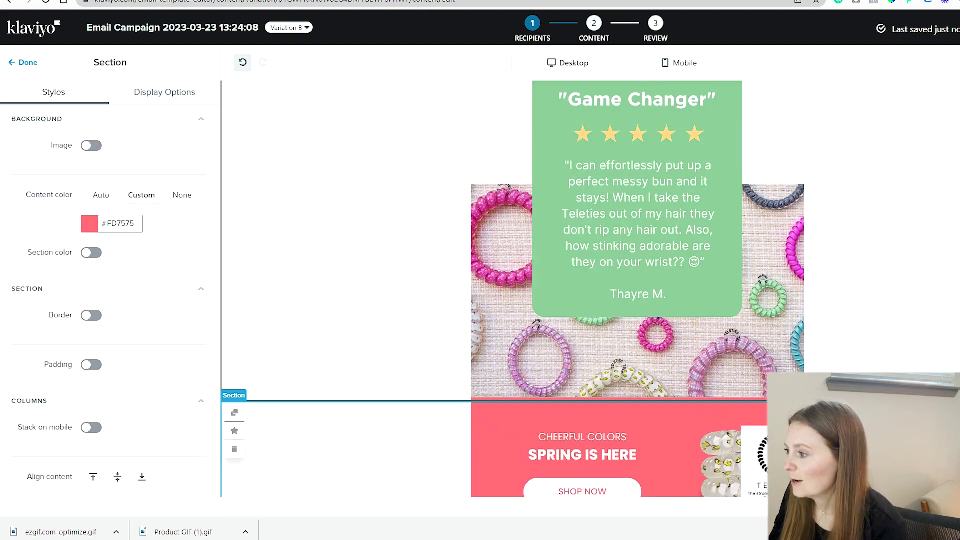
scroll(590, 288, up, 7)
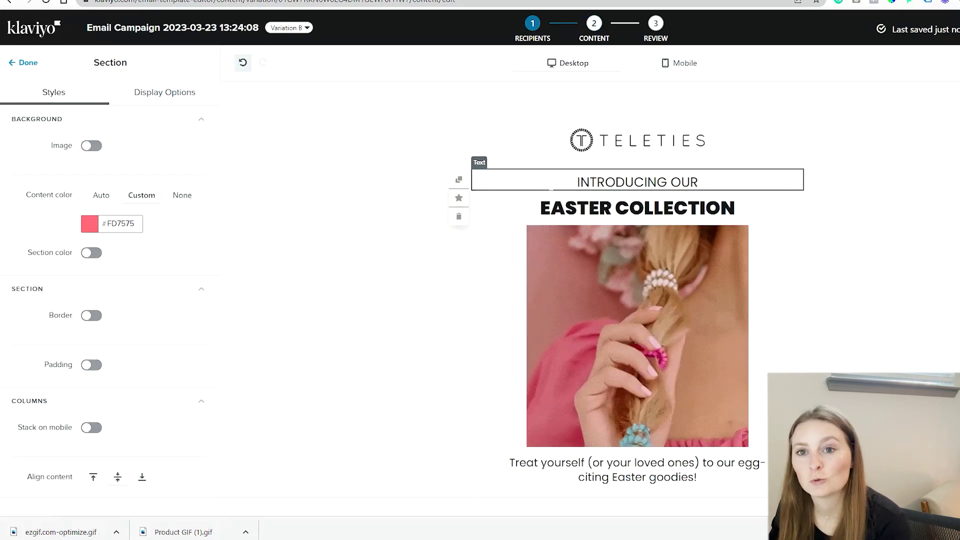
scroll(638, 300, down, 3)
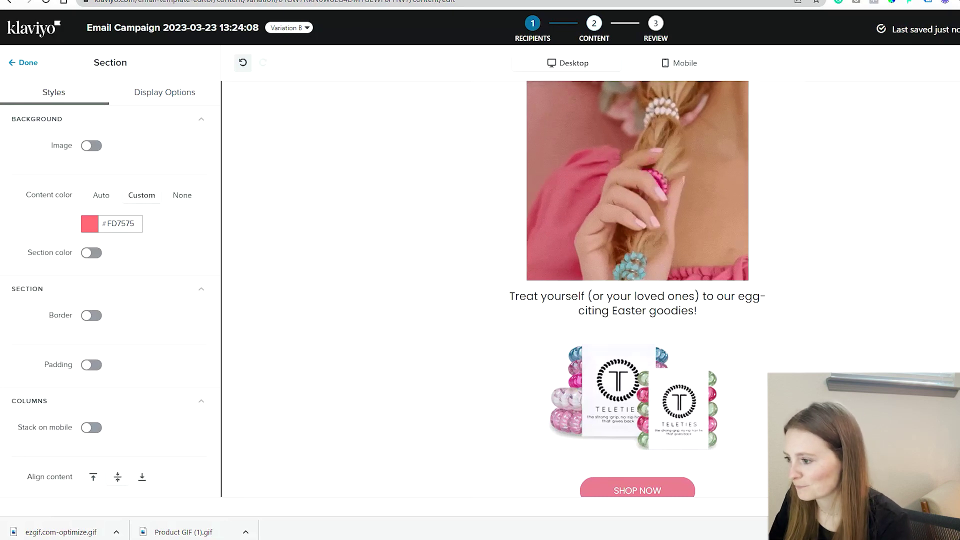
click(371, 288)
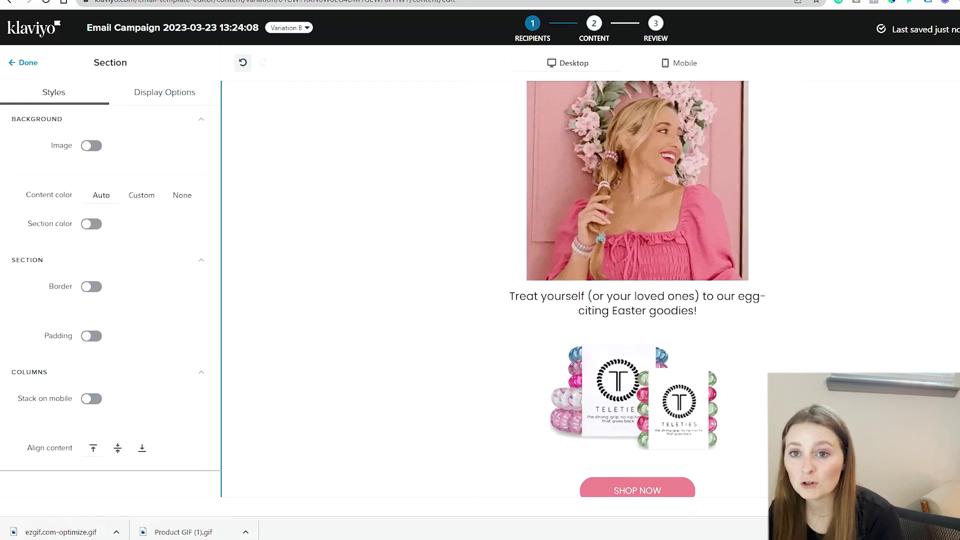